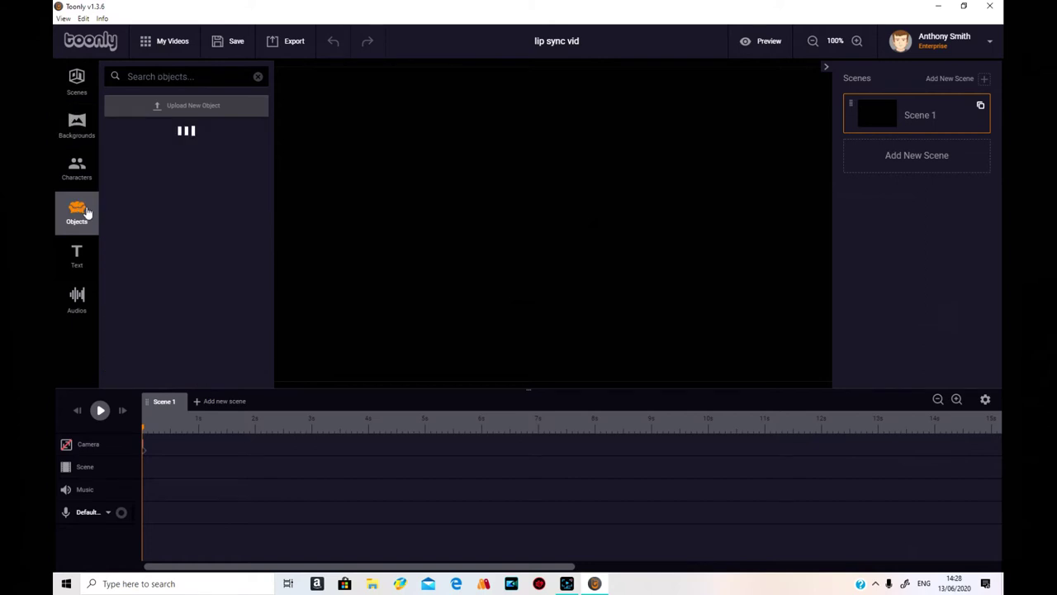
Step: Find the "Green screen for toonly.png" object in the object library and place it on the scene canvas
{"action": "scroll", "coordinate": [254, 221], "scroll_direction": "down", "scroll_amount": 2}
{"action": "scroll", "coordinate": [254, 221], "scroll_direction": "down", "scroll_amount": 10}
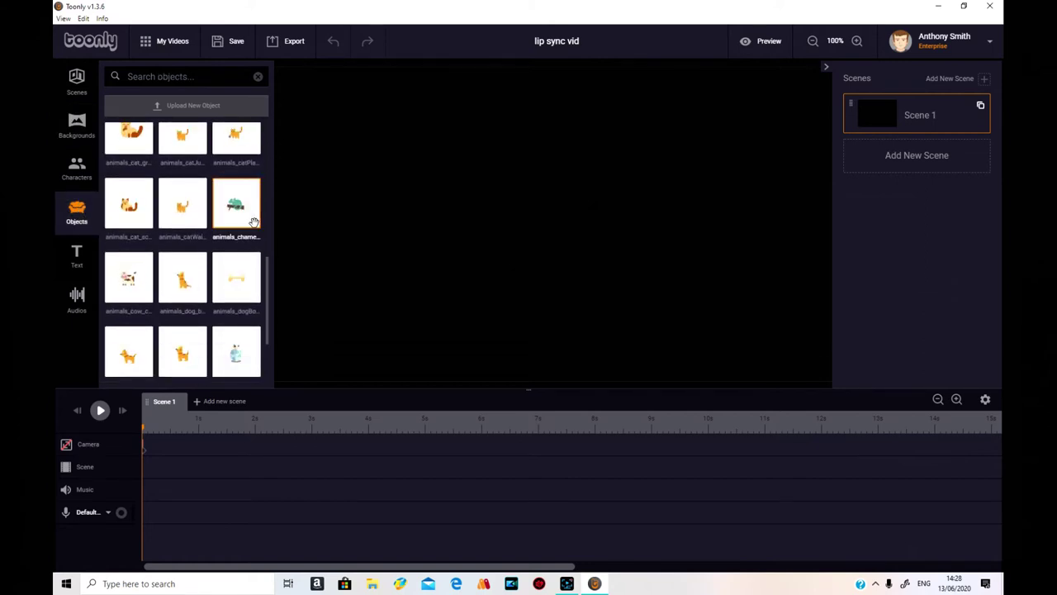
{"action": "scroll", "coordinate": [252, 225], "scroll_direction": "down", "scroll_amount": 12}
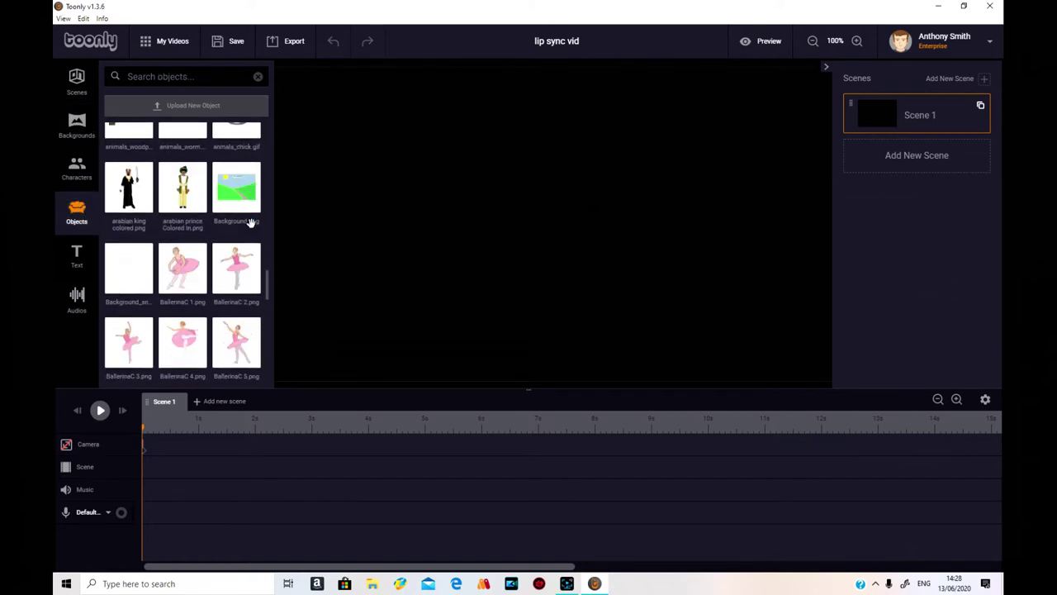
{"action": "scroll", "coordinate": [254, 229], "scroll_direction": "down", "scroll_amount": 12}
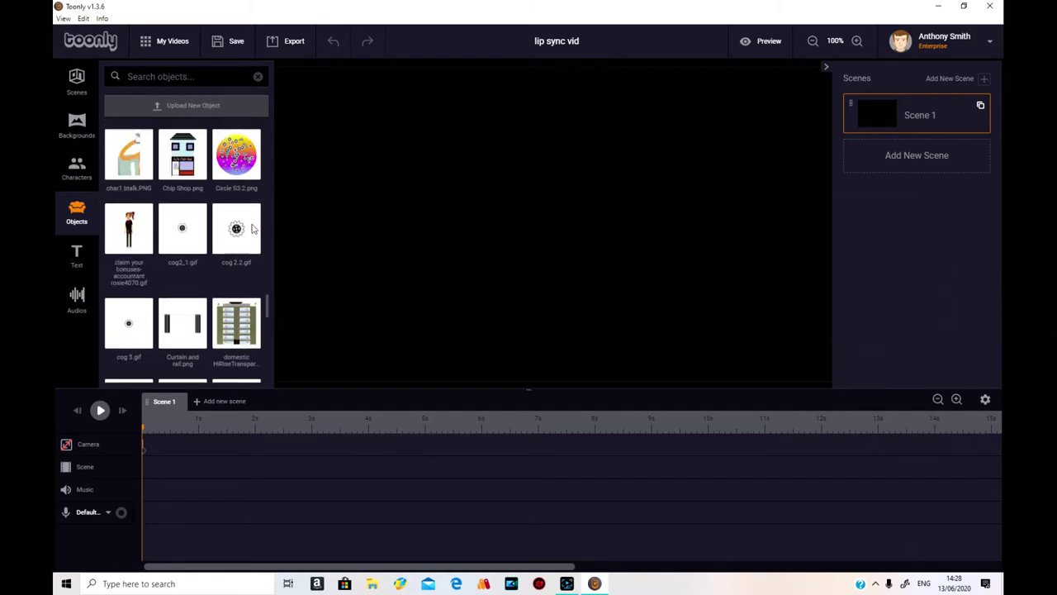
{"action": "scroll", "coordinate": [254, 229], "scroll_direction": "down", "scroll_amount": 5}
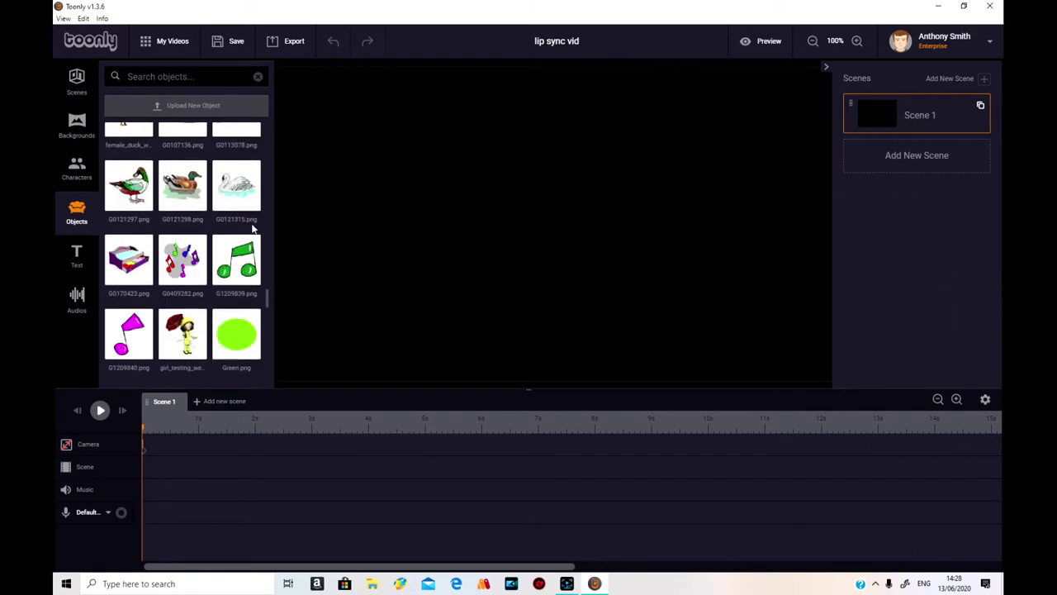
{"action": "left_click_drag", "start_coordinate": [141, 297], "coordinate": [389, 195]}
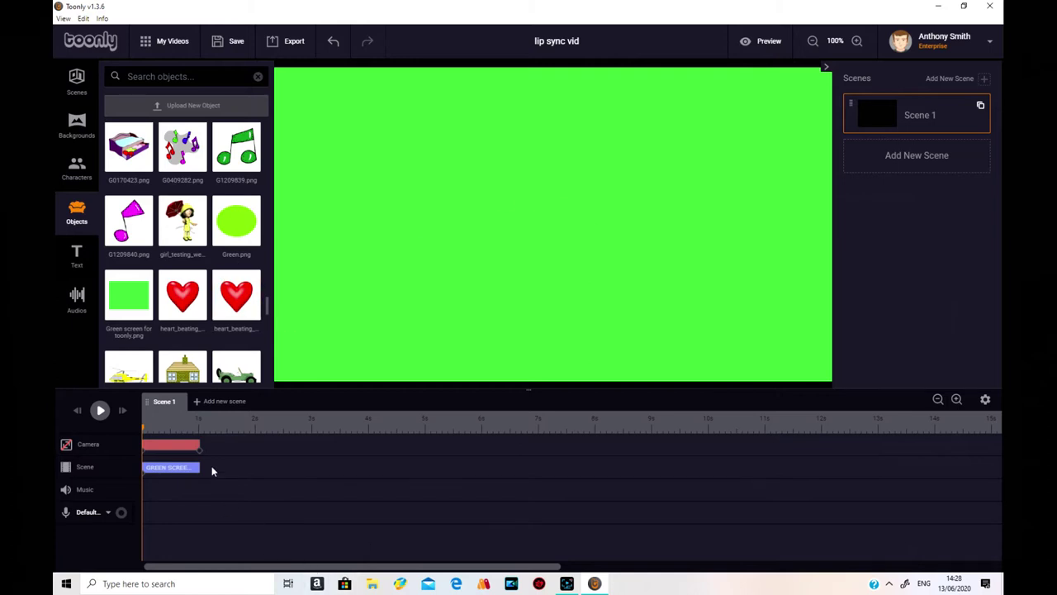
Step: Set the green screen object's In Effect and Out Effect to Instant and save the settings
{"action": "left_click", "coordinate": [176, 470]}
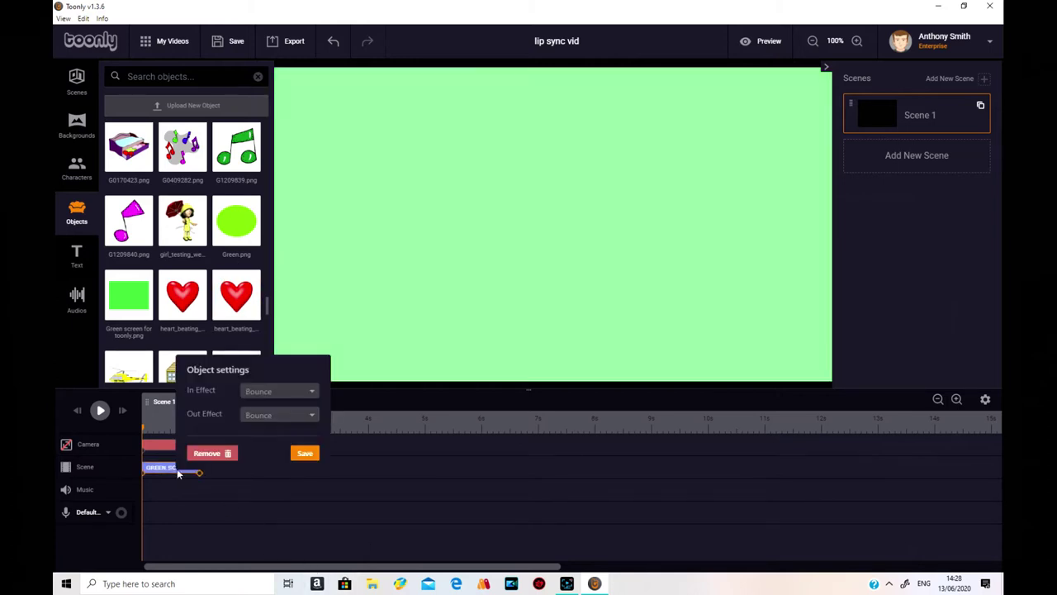
{"action": "left_click", "coordinate": [304, 394]}
{"action": "left_click", "coordinate": [304, 410]}
{"action": "left_click", "coordinate": [310, 415]}
{"action": "left_click", "coordinate": [303, 433]}
{"action": "left_click", "coordinate": [304, 454]}
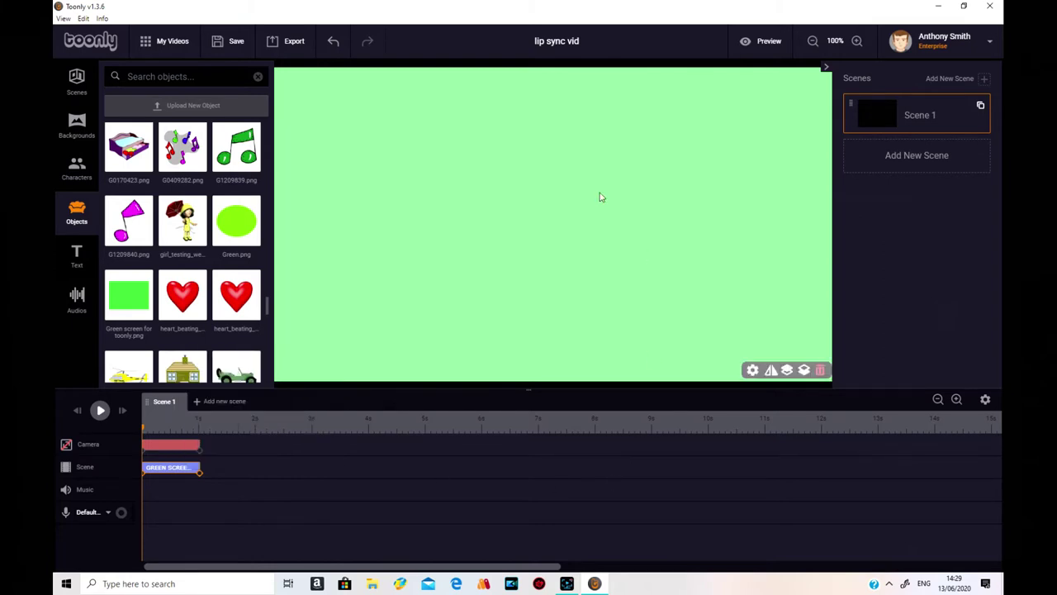
Step: Add the Asian American Woman character near the middle of the scene, in front of the green screen
{"action": "left_click", "coordinate": [76, 169]}
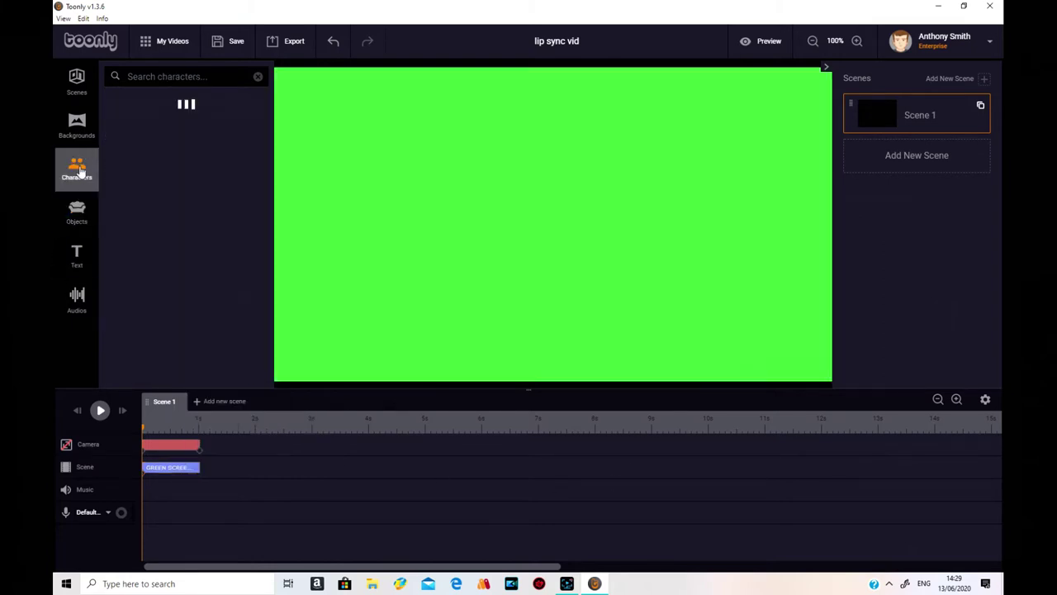
{"action": "scroll", "coordinate": [181, 248], "scroll_direction": "down", "scroll_amount": 3}
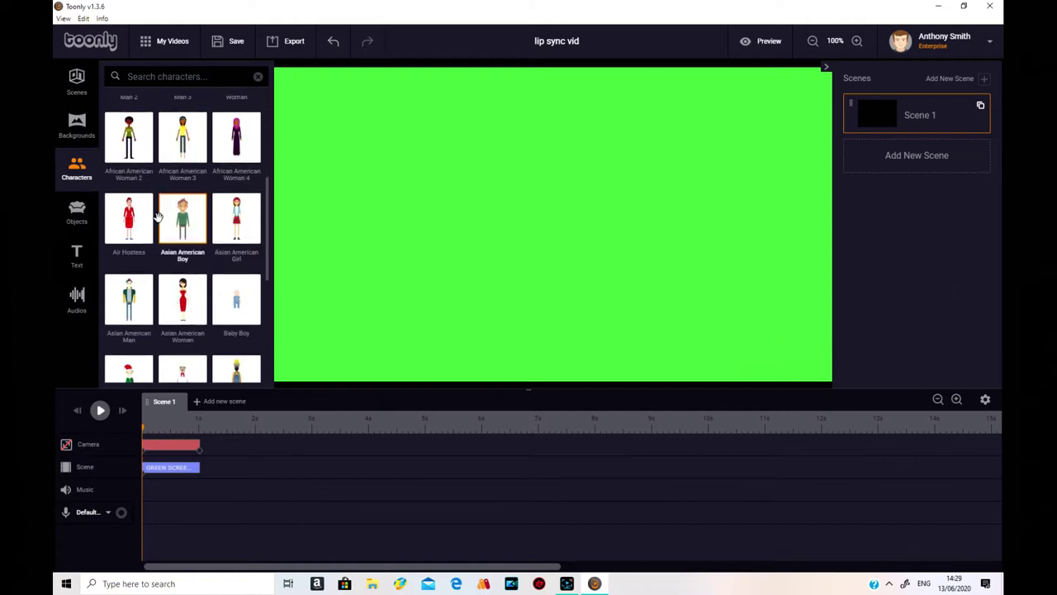
{"action": "left_click_drag", "start_coordinate": [190, 301], "coordinate": [511, 293]}
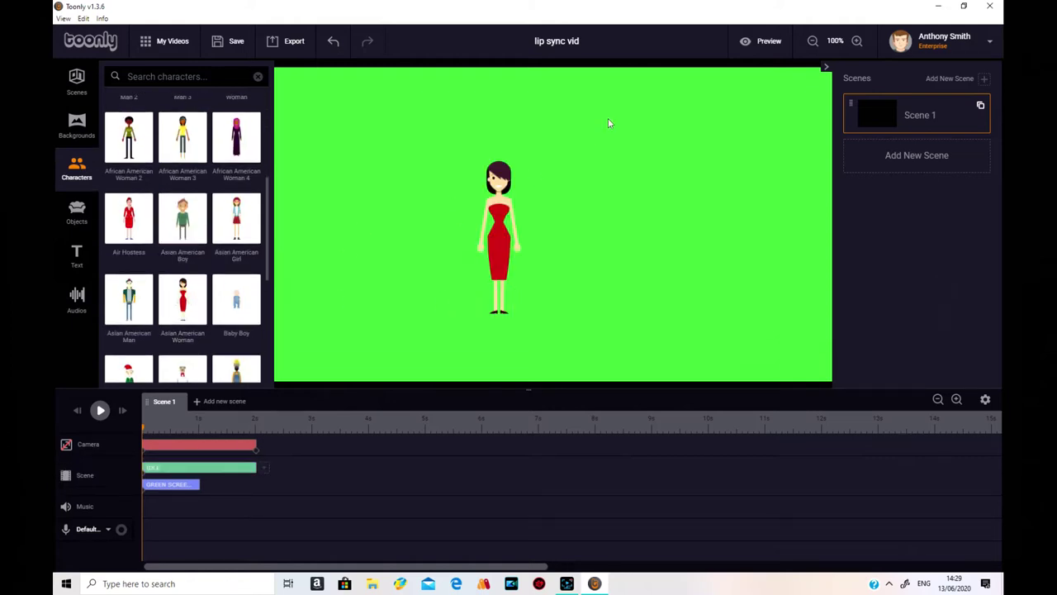
Step: Set the woman character's animation type to Walking, save it, and play the scene to check the movement
{"action": "left_click", "coordinate": [498, 233]}
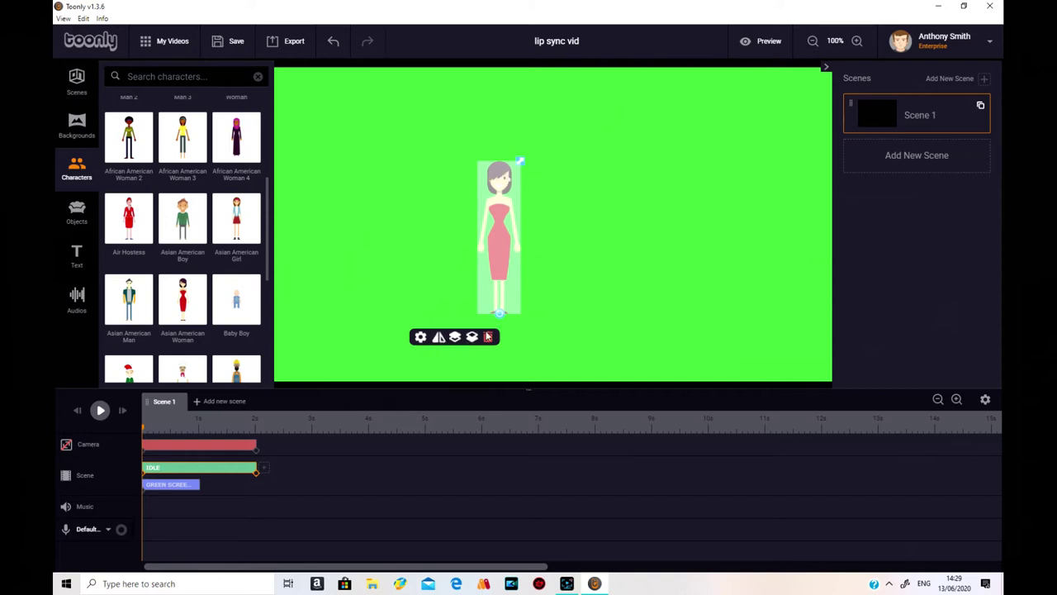
{"action": "left_click", "coordinate": [421, 338]}
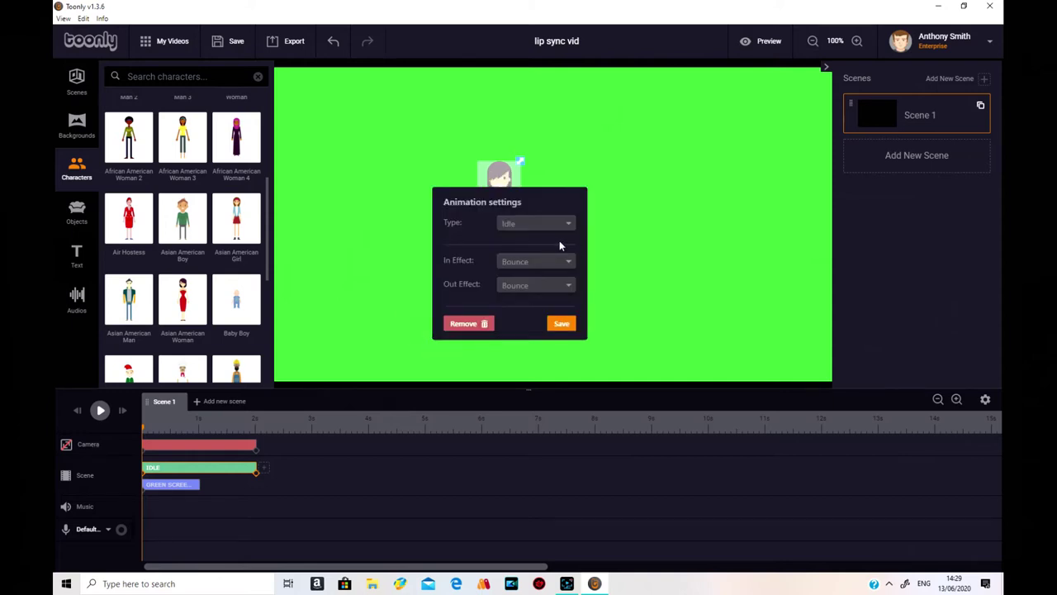
{"action": "left_click", "coordinate": [562, 220]}
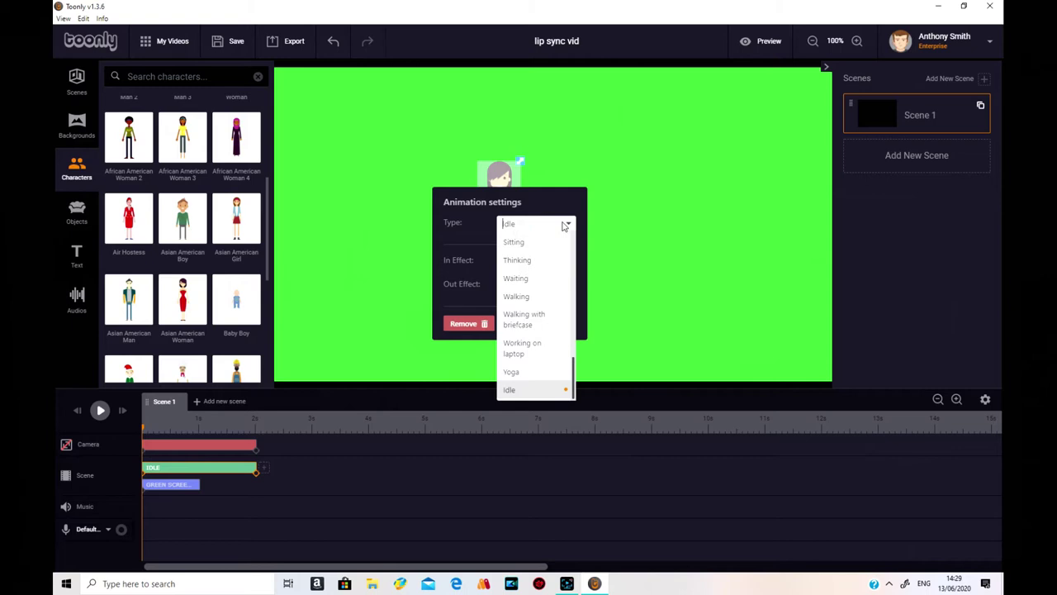
{"action": "left_click", "coordinate": [551, 297]}
{"action": "left_click", "coordinate": [562, 322]}
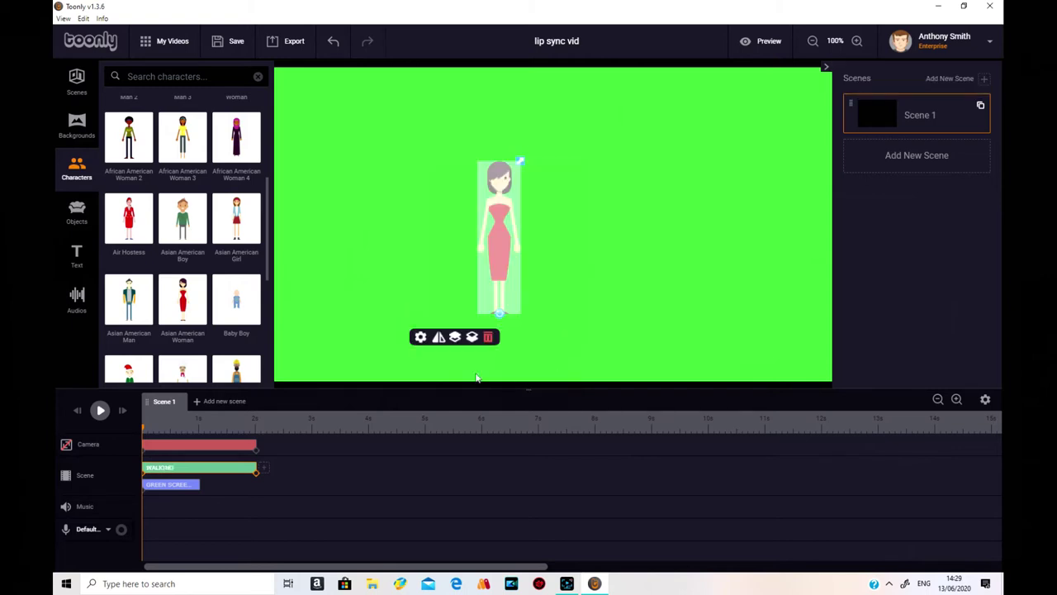
{"action": "left_click", "coordinate": [100, 411]}
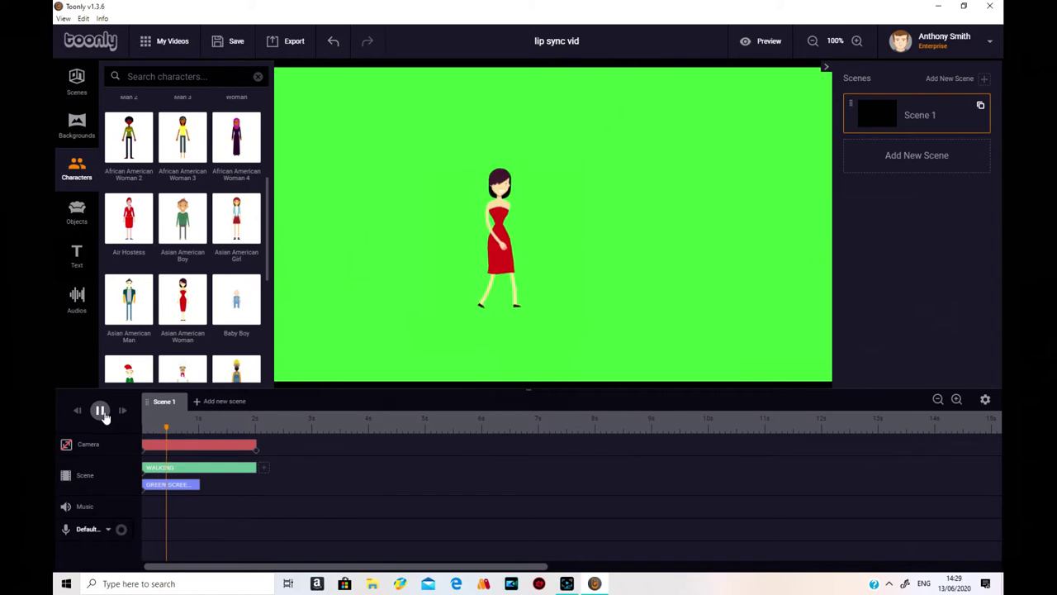
{"action": "left_click", "coordinate": [101, 412]}
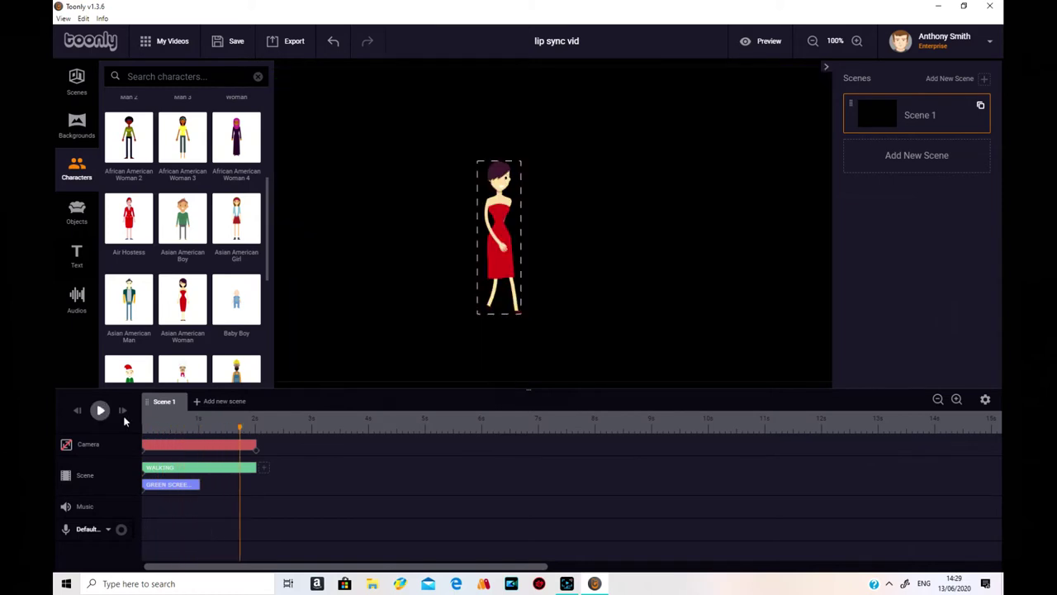
Step: Set the woman character's animation type to Lip sync and close the animation settings
{"action": "left_click", "coordinate": [204, 467]}
{"action": "left_click", "coordinate": [209, 468]}
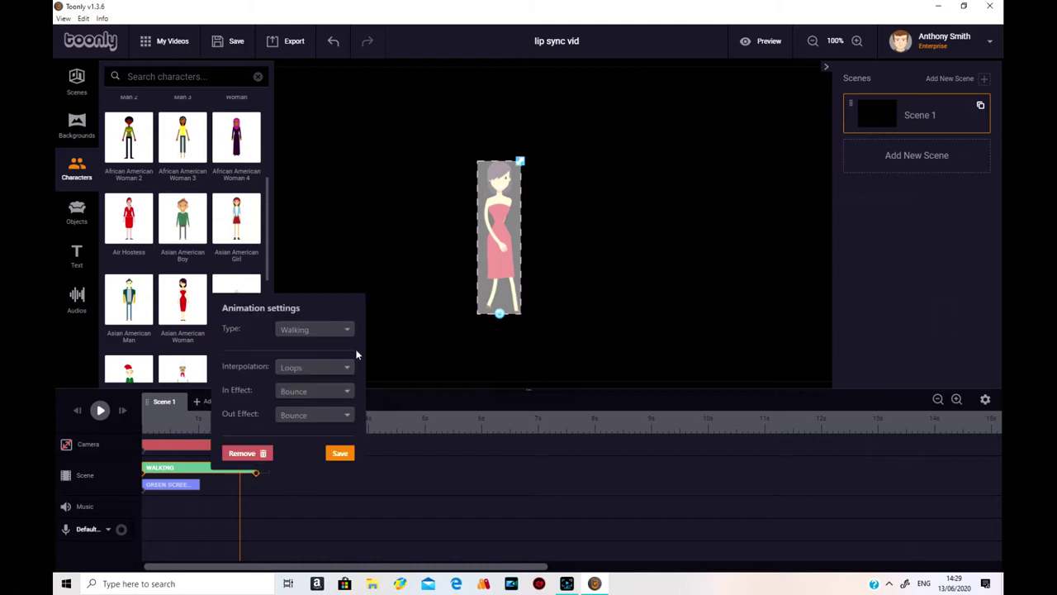
{"action": "left_click", "coordinate": [347, 332]}
{"action": "left_click", "coordinate": [345, 353]}
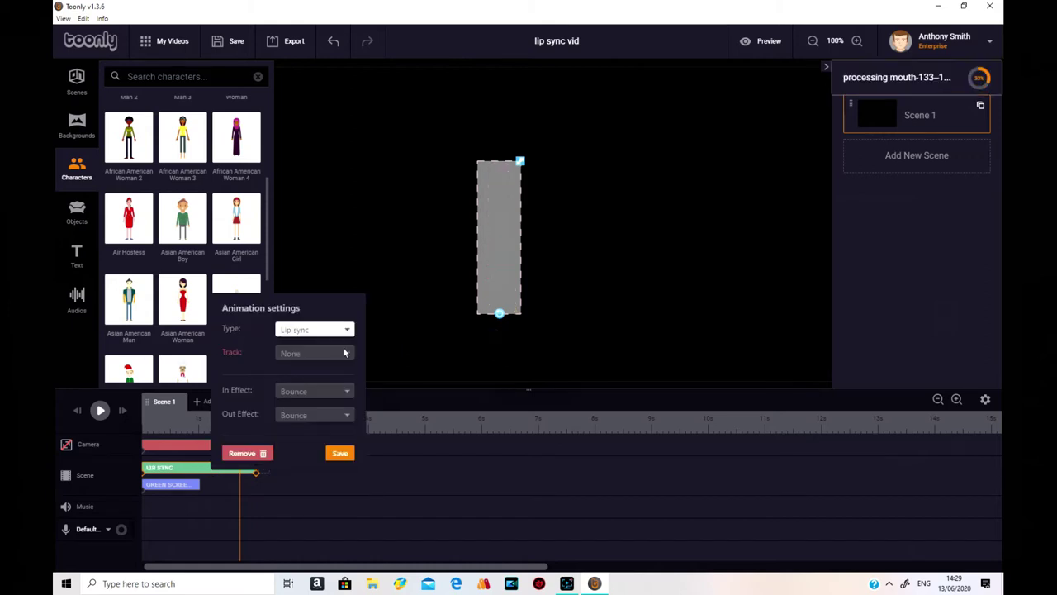
{"action": "left_click", "coordinate": [629, 339]}
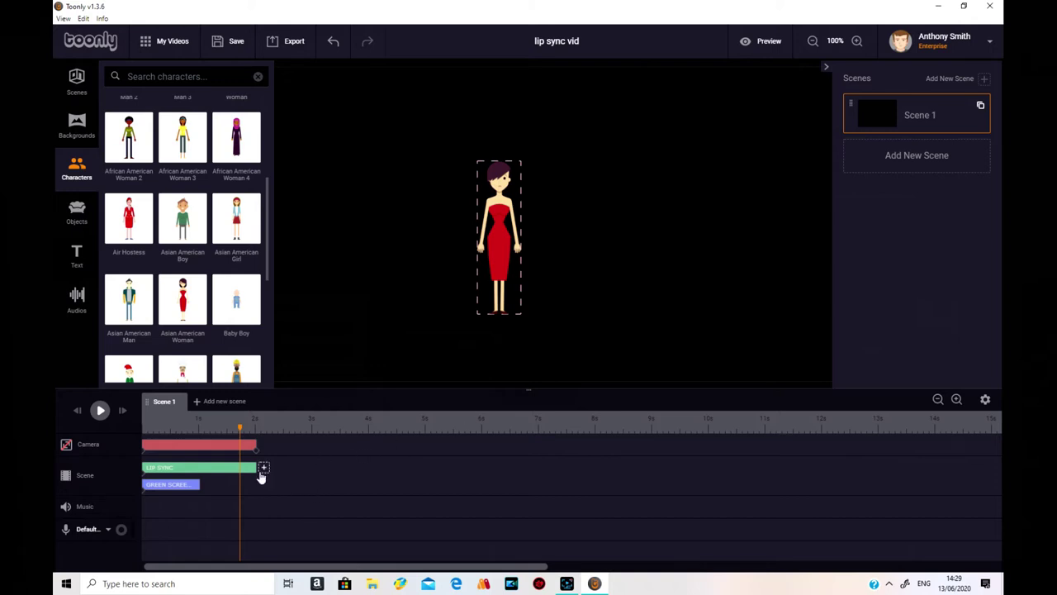
Step: Extend the lip sync clip and the green screen clip on the timeline to 15 seconds
{"action": "left_click_drag", "start_coordinate": [250, 468], "coordinate": [992, 486]}
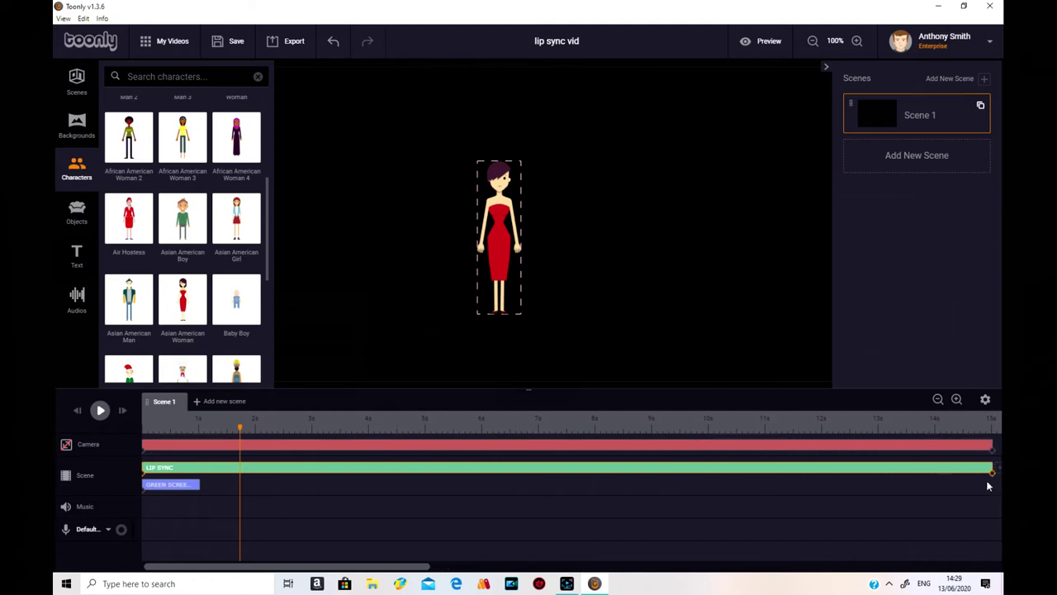
{"action": "left_click_drag", "start_coordinate": [198, 484], "coordinate": [983, 500]}
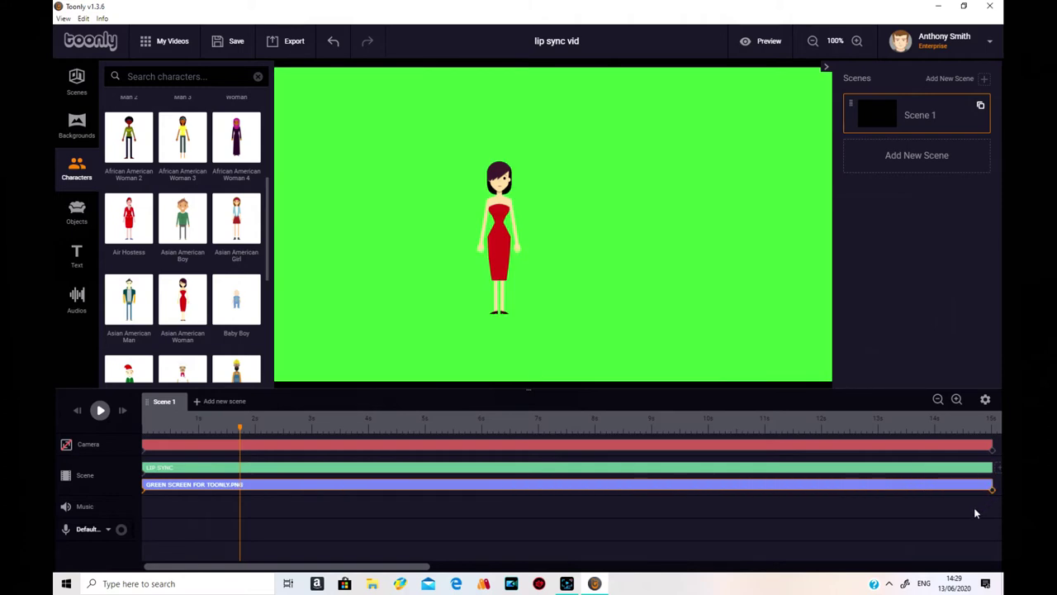
Step: Add a second "Green screen for toonly.png" object to the scene, above the woman character
{"action": "left_click", "coordinate": [83, 219]}
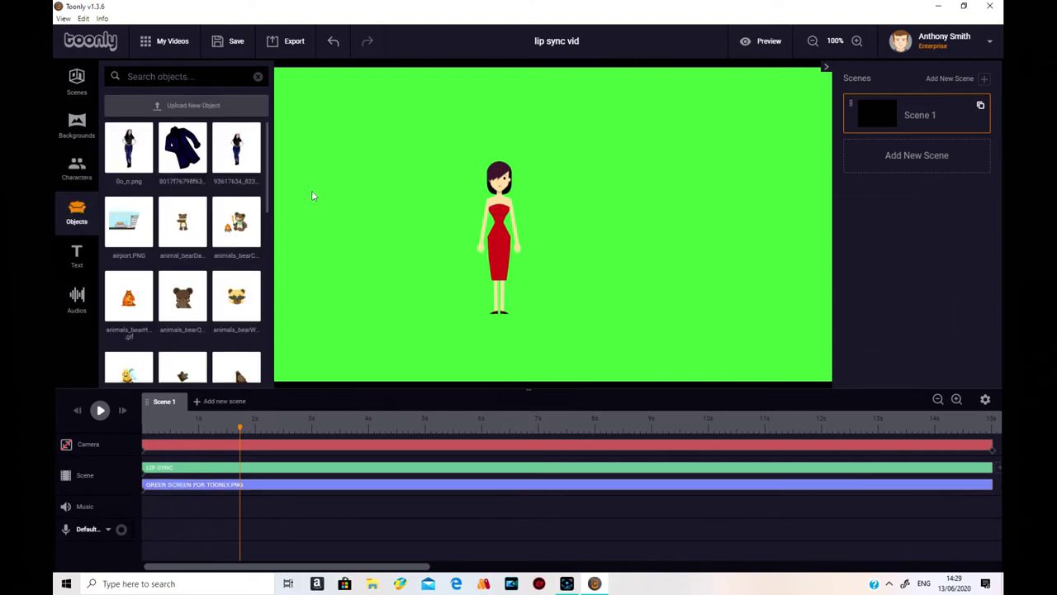
{"action": "left_click_drag", "start_coordinate": [267, 208], "coordinate": [262, 367]}
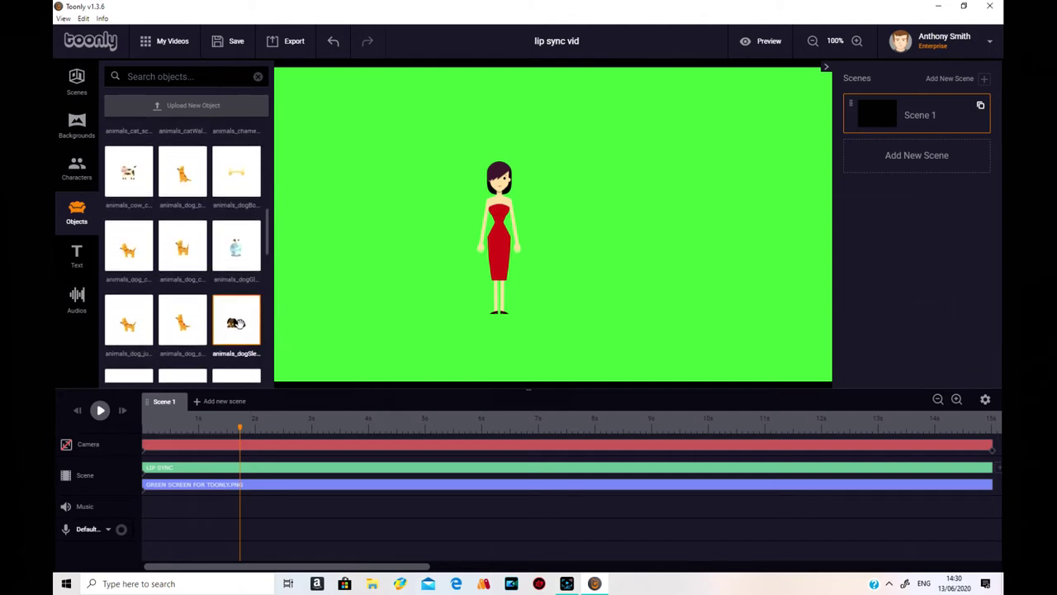
{"action": "scroll", "coordinate": [224, 248], "scroll_direction": "down", "scroll_amount": 6}
{"action": "scroll", "coordinate": [223, 248], "scroll_direction": "down", "scroll_amount": 10}
{"action": "scroll", "coordinate": [219, 248], "scroll_direction": "down", "scroll_amount": 10}
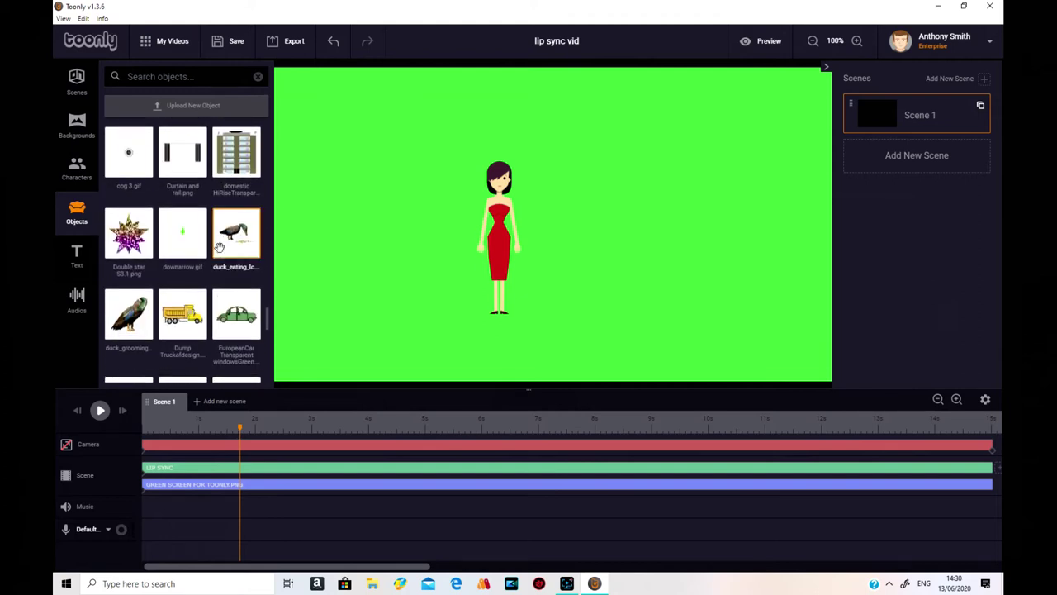
{"action": "scroll", "coordinate": [219, 248], "scroll_direction": "down", "scroll_amount": 10}
{"action": "left_click_drag", "start_coordinate": [138, 201], "coordinate": [641, 274]}
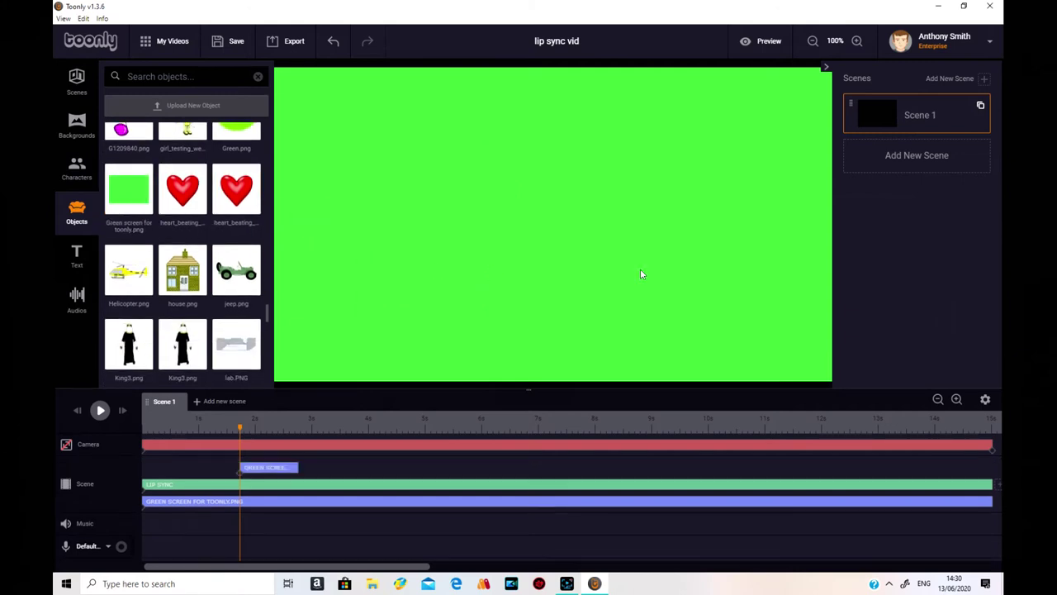
Step: Shrink and reposition the second green screen so it covers the woman's body and leaves only her head exposed
{"action": "left_click", "coordinate": [778, 134]}
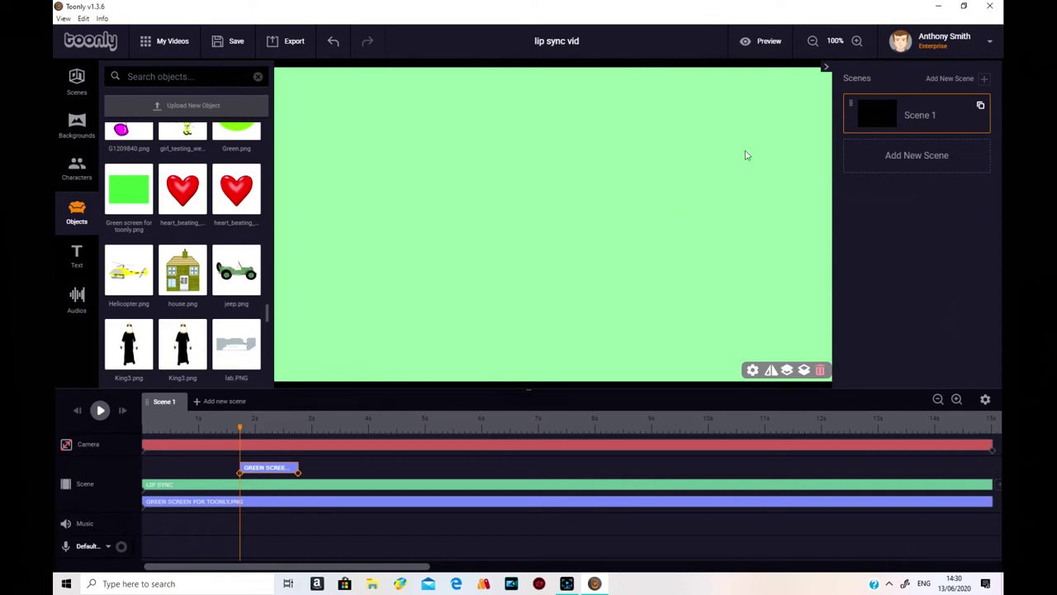
{"action": "left_click_drag", "start_coordinate": [805, 153], "coordinate": [574, 332]}
{"action": "left_click_drag", "start_coordinate": [456, 357], "coordinate": [761, 214]}
{"action": "left_click_drag", "start_coordinate": [679, 290], "coordinate": [715, 274]}
{"action": "left_click", "coordinate": [797, 281]}
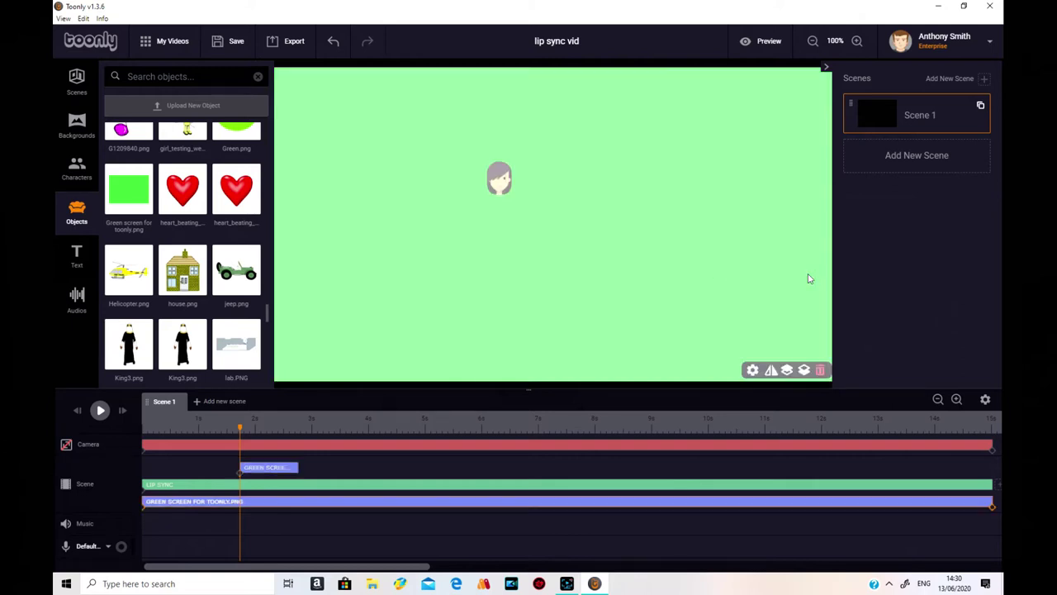
Step: Stretch the second green screen's clip to start at 0 seconds and end at about 15 seconds
{"action": "left_click", "coordinate": [549, 458]}
{"action": "left_click", "coordinate": [240, 468]}
{"action": "left_click_drag", "start_coordinate": [238, 467], "coordinate": [142, 468]}
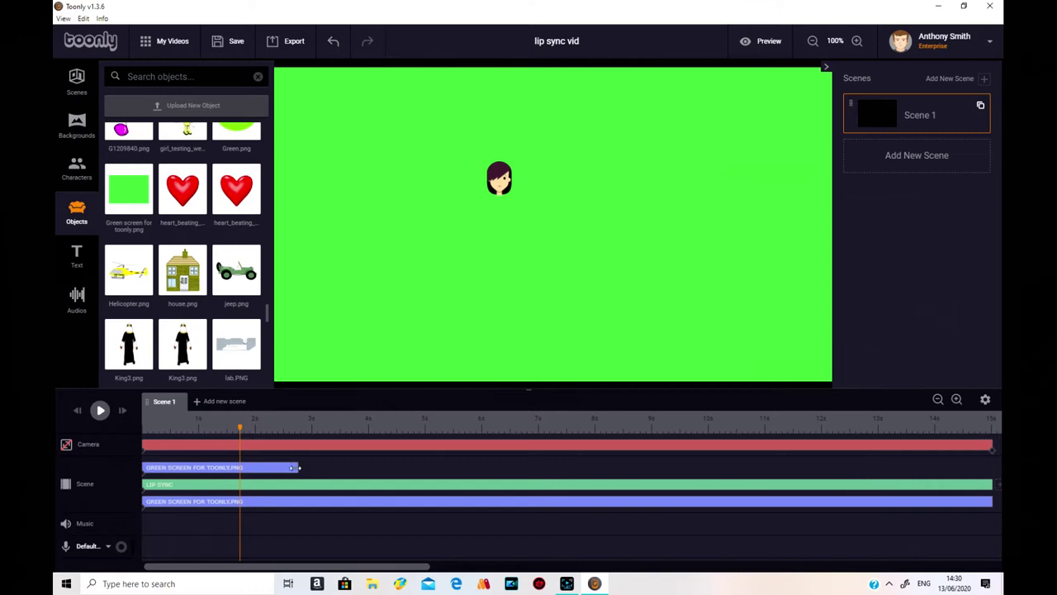
{"action": "left_click_drag", "start_coordinate": [299, 467], "coordinate": [987, 448]}
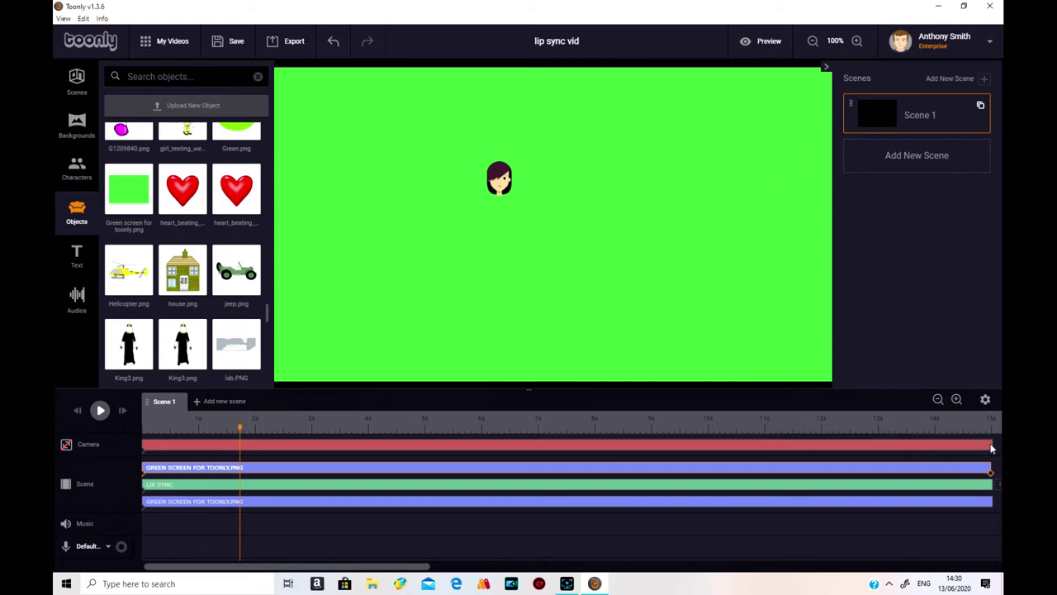
Step: Set the second green screen's In Effect and Out Effect to Instant and close its settings
{"action": "double_click", "coordinate": [712, 470]}
{"action": "left_click", "coordinate": [854, 396]}
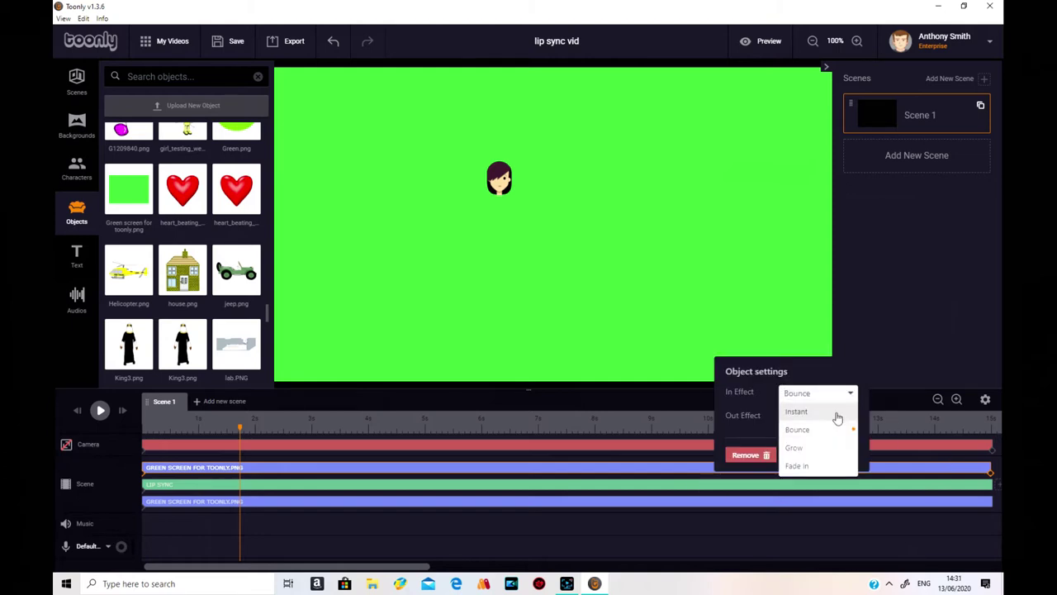
{"action": "left_click", "coordinate": [835, 411]}
{"action": "left_click", "coordinate": [846, 418]}
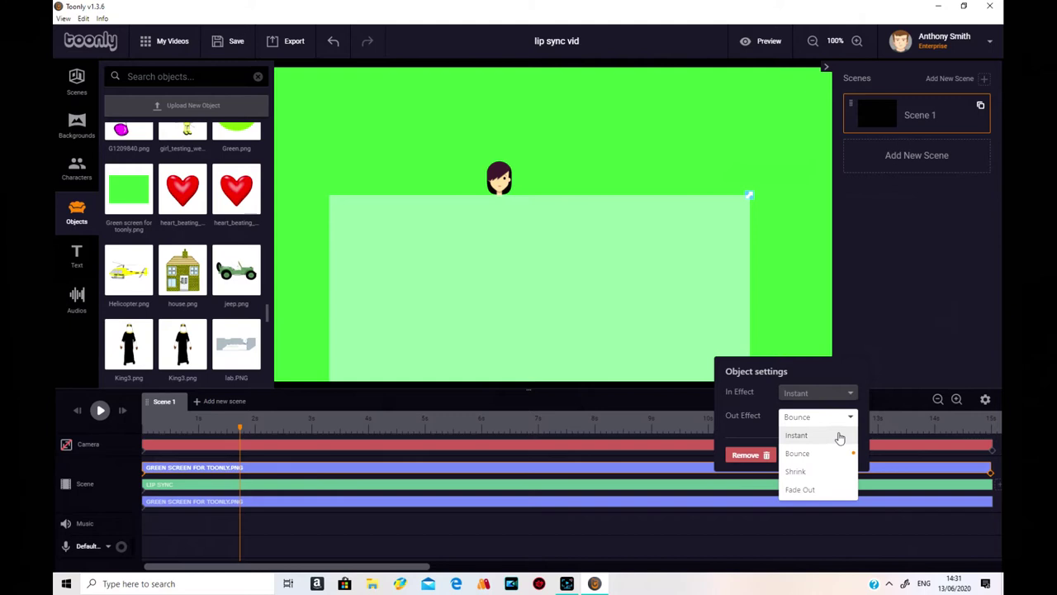
{"action": "left_click", "coordinate": [839, 435]}
{"action": "left_click", "coordinate": [982, 290]}
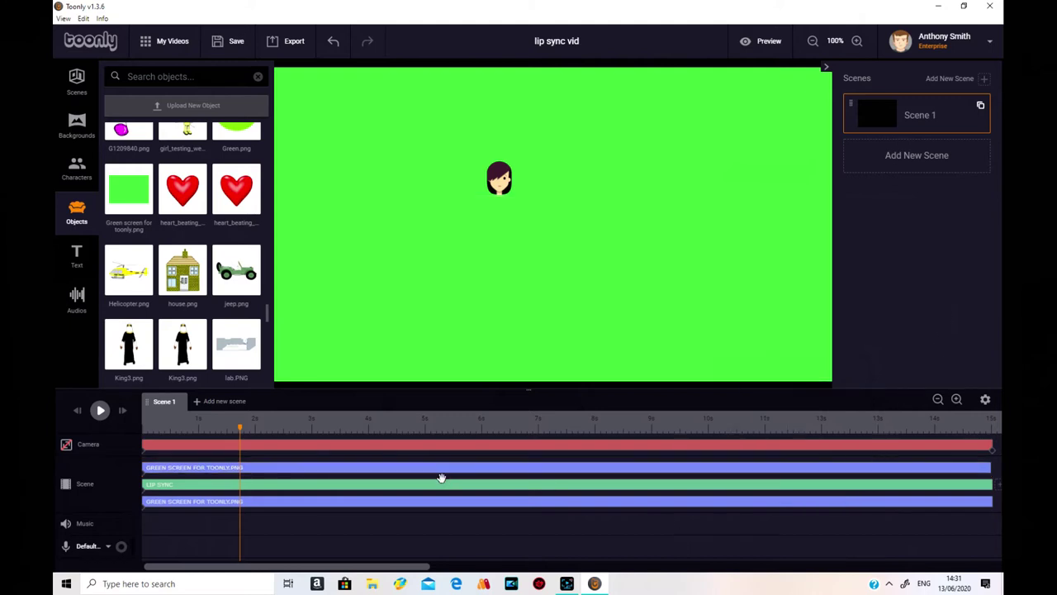
Step: Set the In Effect and Out Effect of the woman's lip sync clip to Instant
{"action": "left_click", "coordinate": [493, 486]}
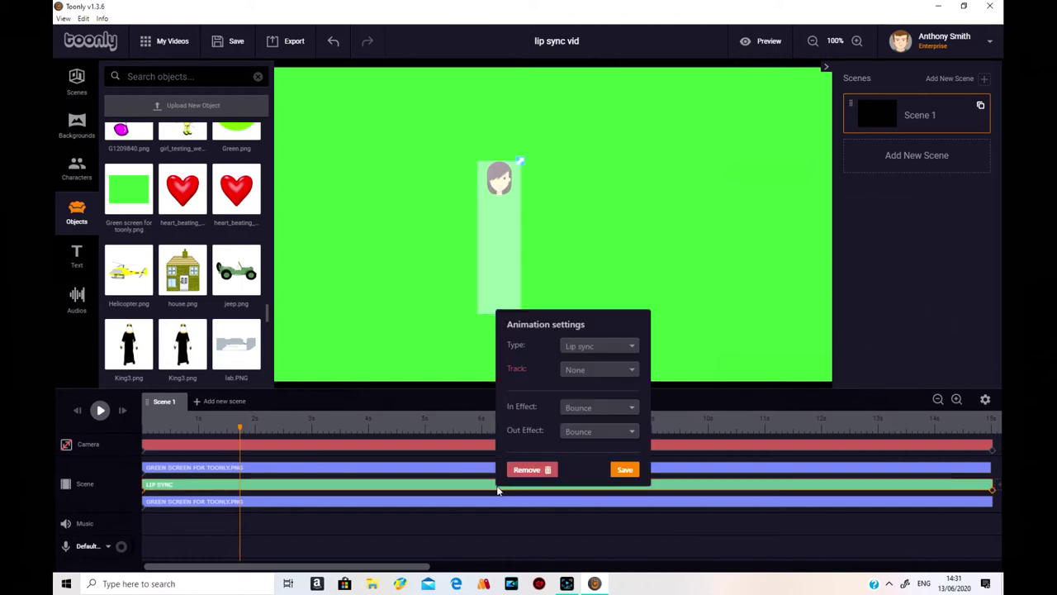
{"action": "left_click", "coordinate": [622, 410]}
{"action": "left_click", "coordinate": [615, 426]}
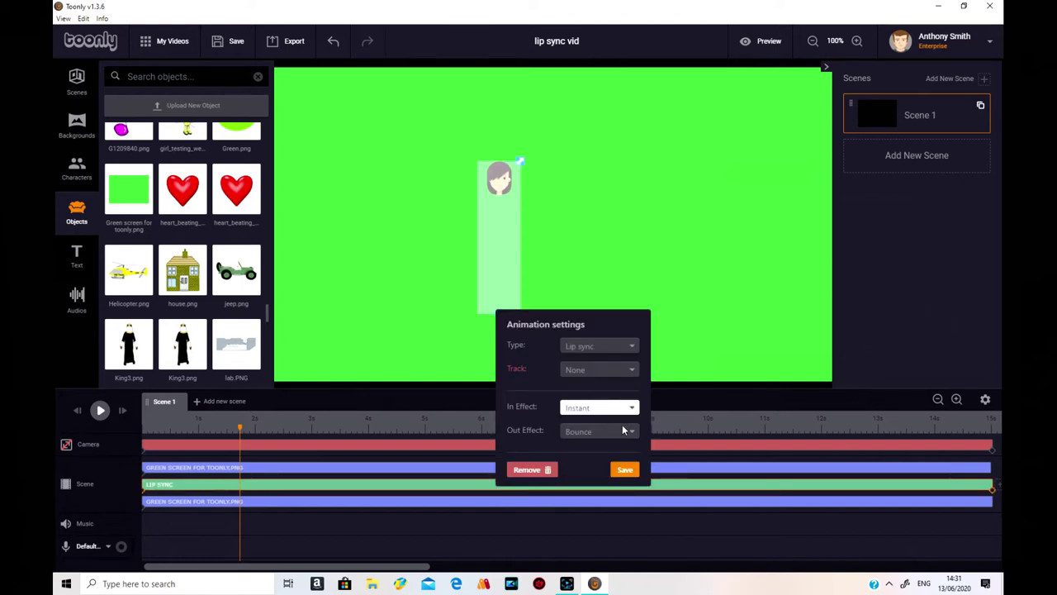
{"action": "left_click", "coordinate": [628, 431]}
{"action": "left_click", "coordinate": [614, 453]}
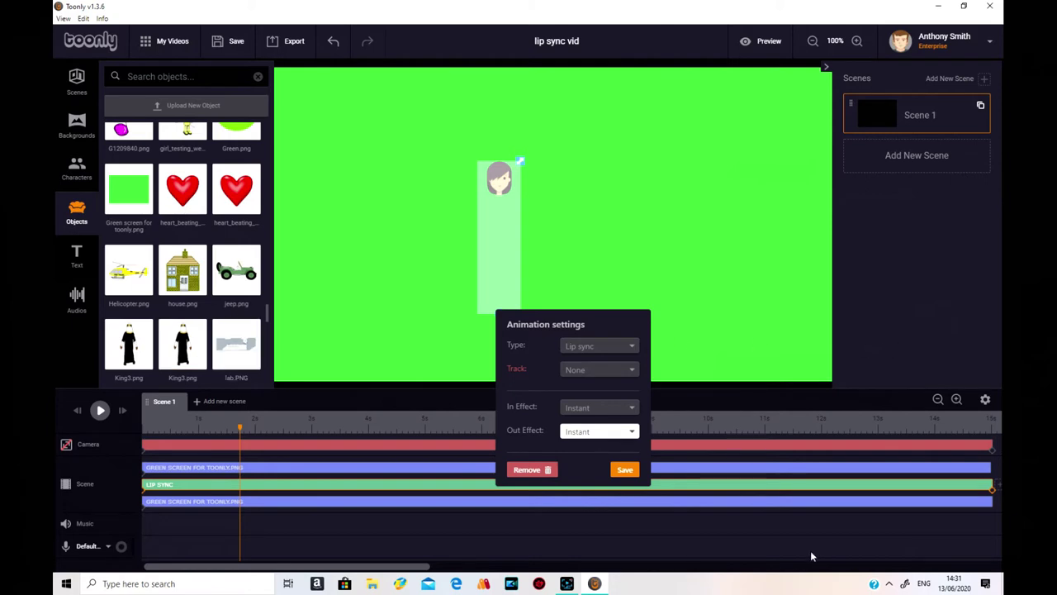
Step: Save the lip sync clip's settings and extend the upper green screen clip to the 15-second end of the others
{"action": "left_click", "coordinate": [632, 477]}
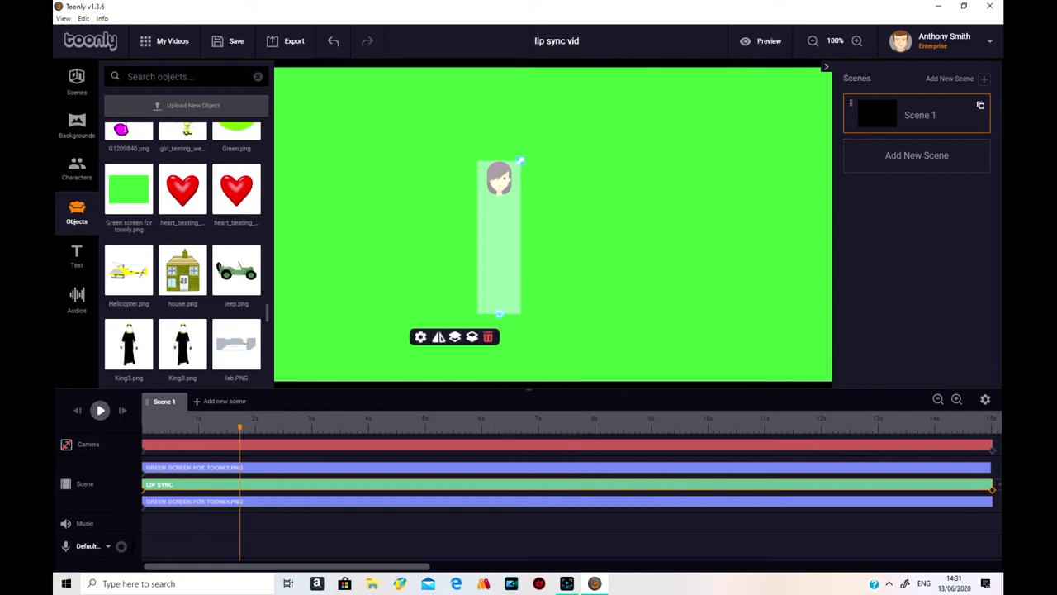
{"action": "left_click", "coordinate": [989, 468]}
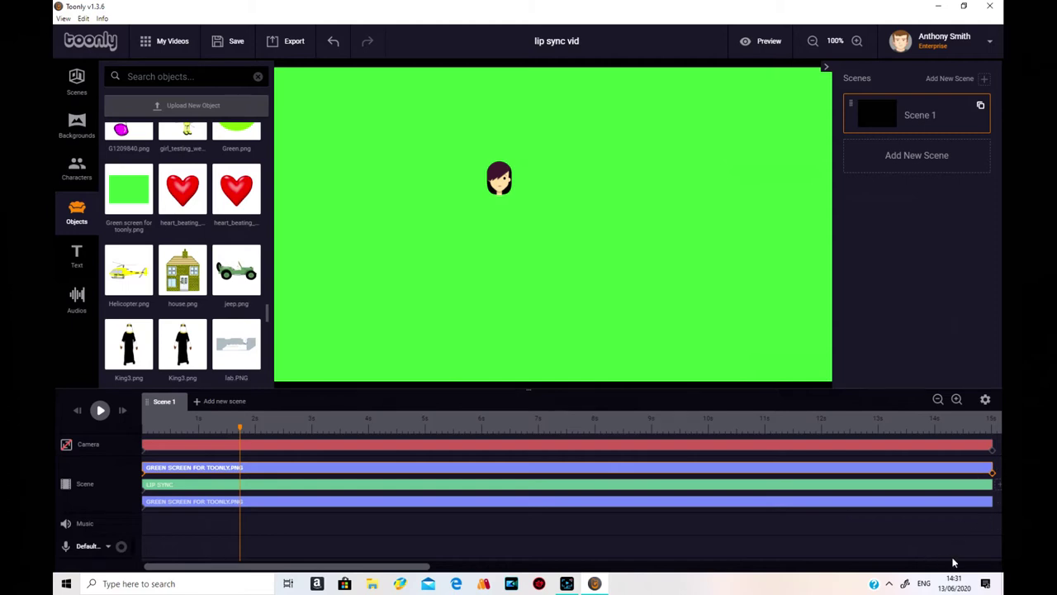
{"action": "left_click", "coordinate": [779, 500]}
{"action": "left_click", "coordinate": [954, 330]}
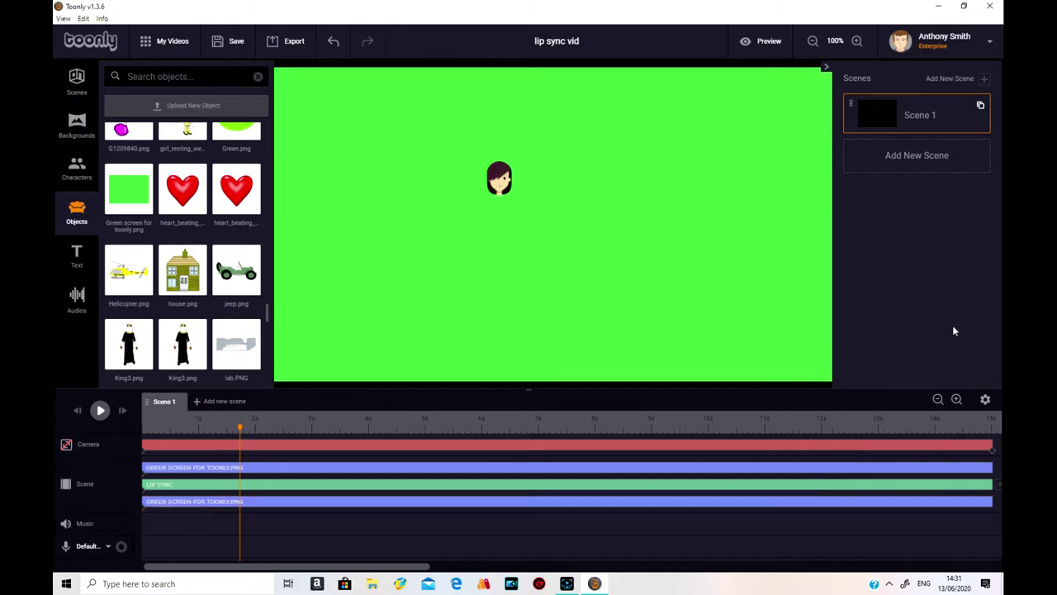
Step: Return the playhead to 0 seconds and add the Sally.mp3 audio to the voice track from the start
{"action": "left_click_drag", "start_coordinate": [236, 434], "coordinate": [132, 436]}
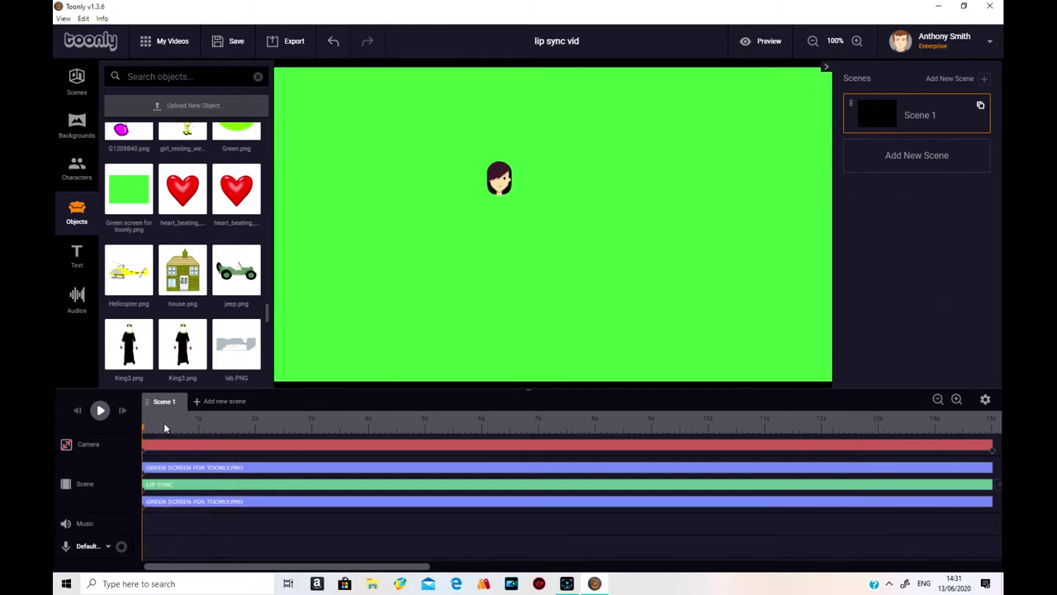
{"action": "left_click", "coordinate": [76, 299]}
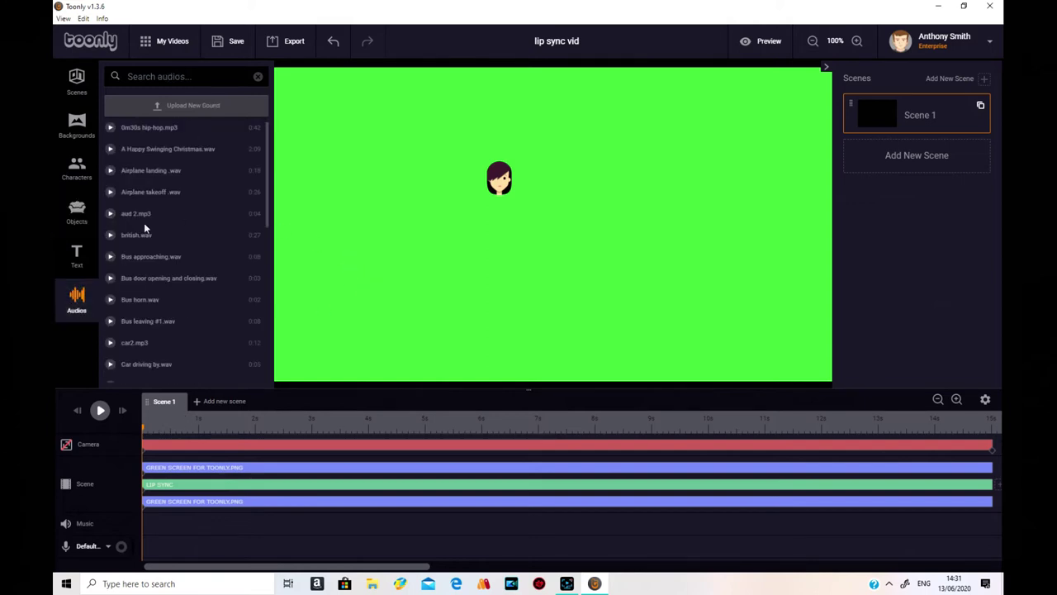
{"action": "scroll", "coordinate": [157, 224], "scroll_direction": "down", "scroll_amount": 3}
{"action": "scroll", "coordinate": [176, 230], "scroll_direction": "down", "scroll_amount": 6}
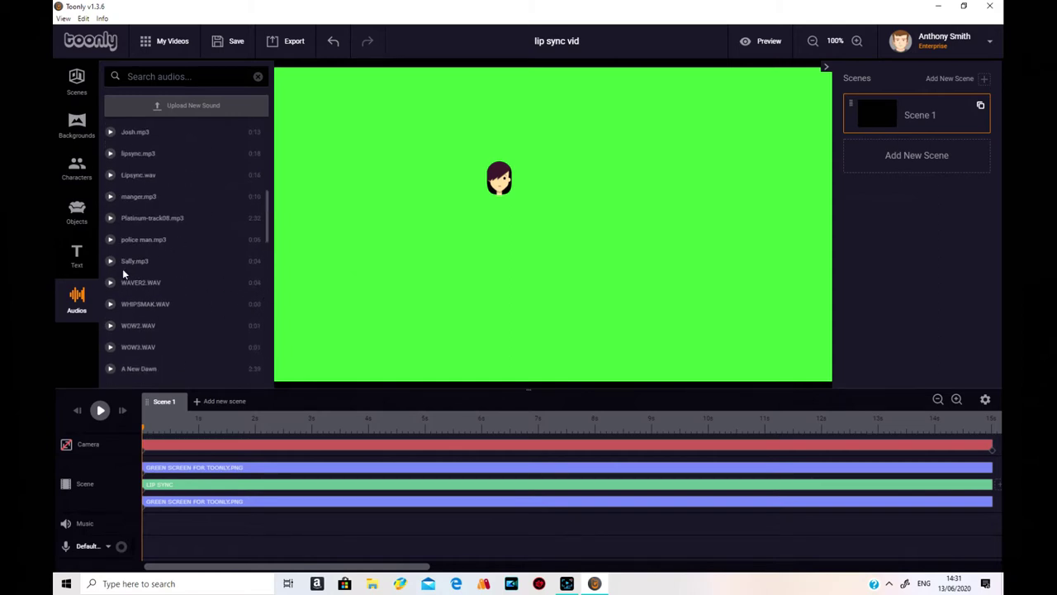
{"action": "left_click", "coordinate": [110, 261]}
{"action": "left_click_drag", "start_coordinate": [132, 261], "coordinate": [187, 548]}
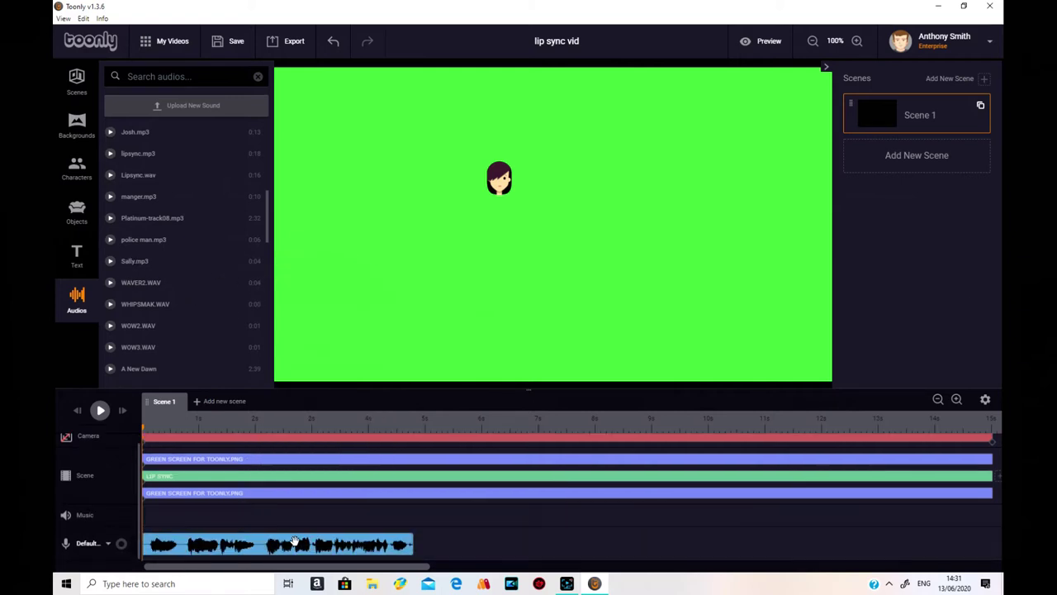
Step: Delay the speech in the Sally.mp3 clip to start at about 5 seconds and preview the video briefly
{"action": "left_click_drag", "start_coordinate": [516, 550], "coordinate": [550, 550]}
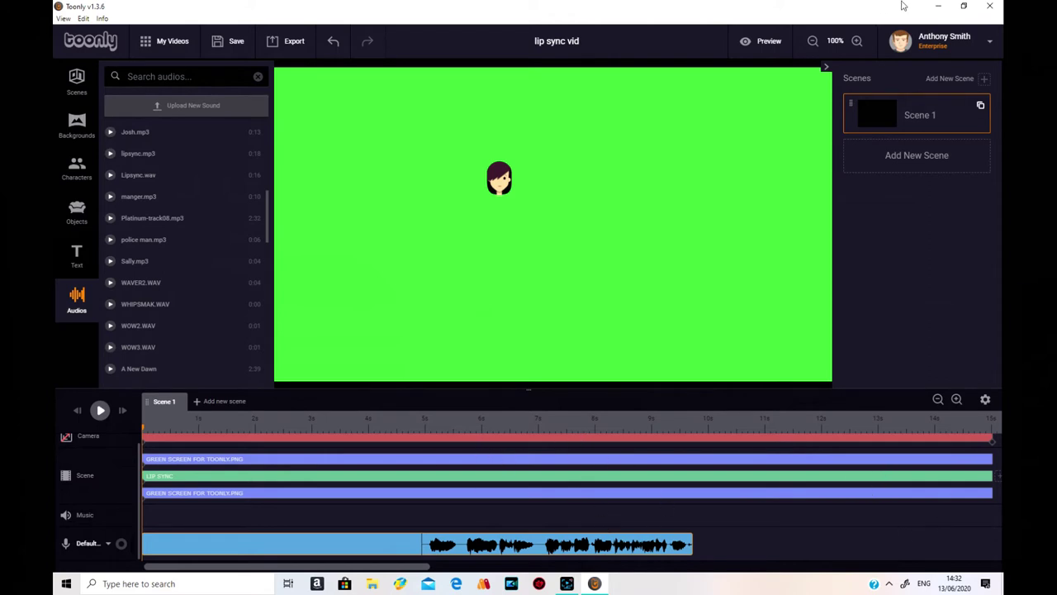
{"action": "left_click", "coordinate": [768, 46]}
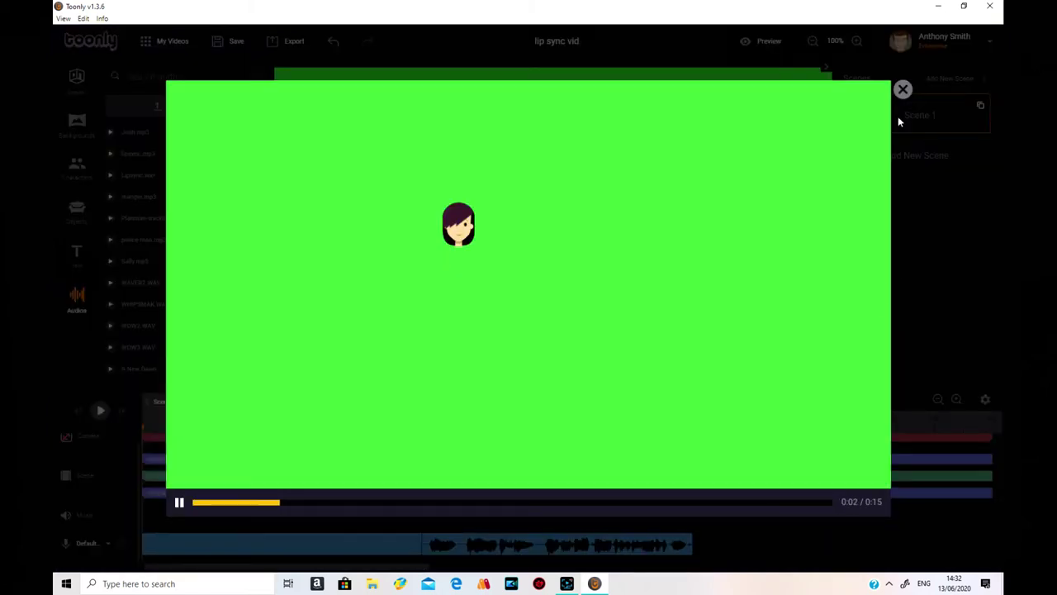
{"action": "left_click", "coordinate": [903, 89]}
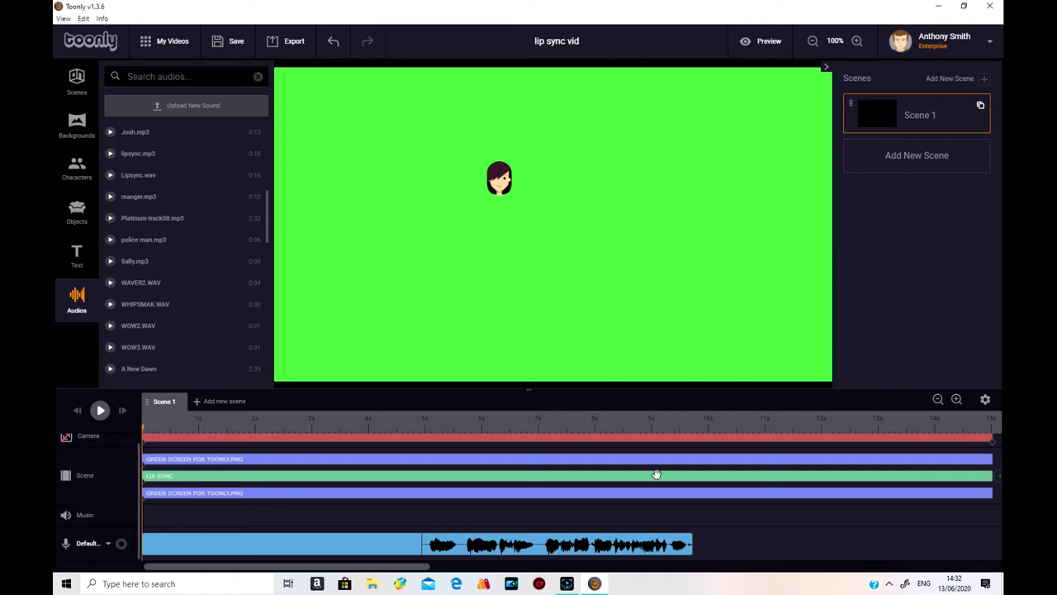
Step: Assign Sally.mp3 as the track of the woman's lip sync clip, save the settings and preview the video
{"action": "left_click", "coordinate": [541, 477]}
{"action": "left_click", "coordinate": [675, 360]}
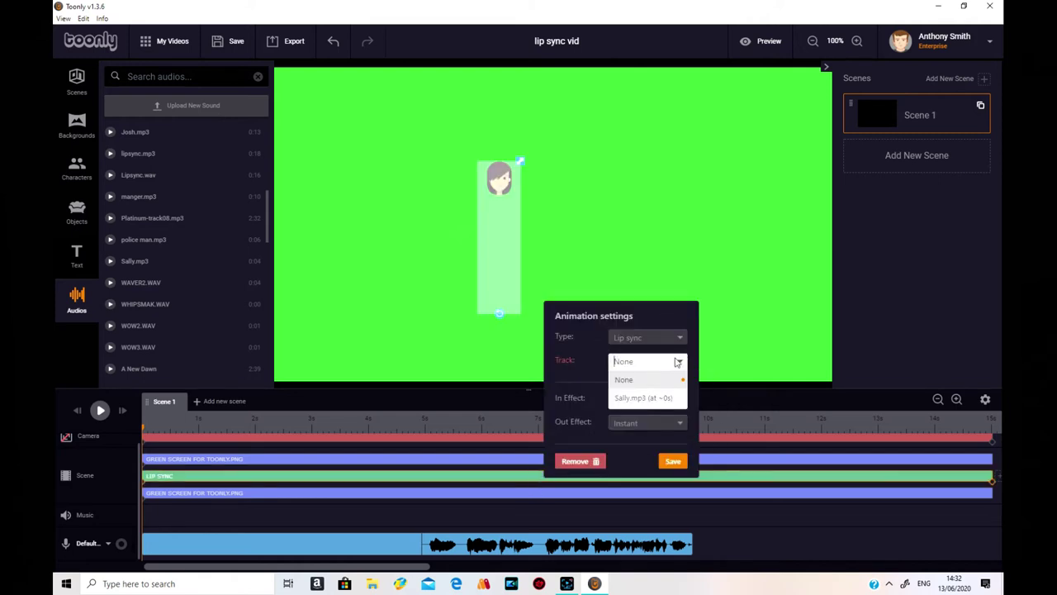
{"action": "left_click", "coordinate": [662, 399]}
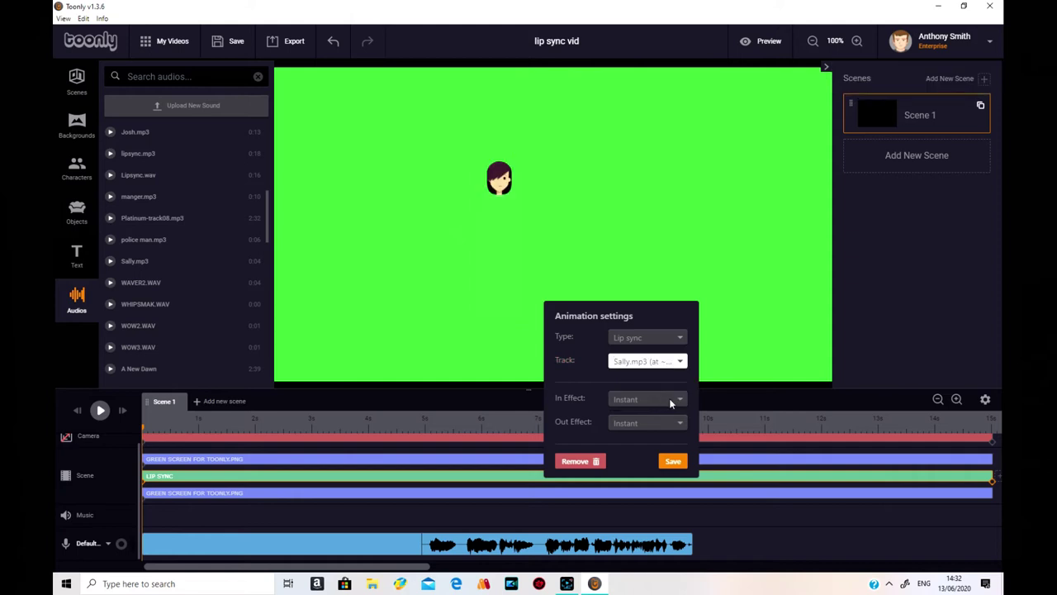
{"action": "left_click", "coordinate": [672, 461]}
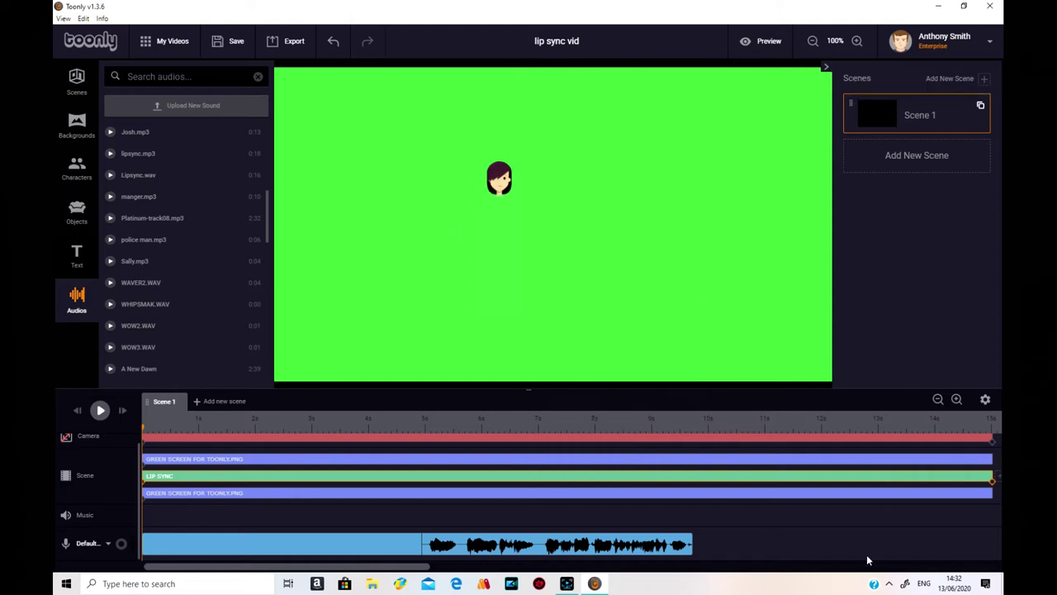
{"action": "left_click", "coordinate": [767, 40]}
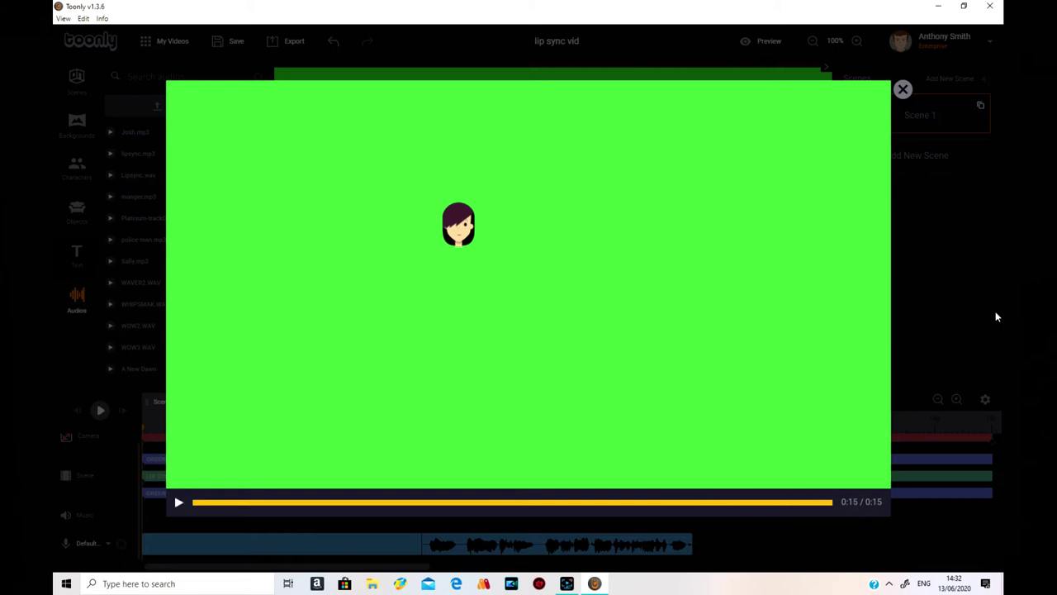
{"action": "left_click", "coordinate": [902, 89]}
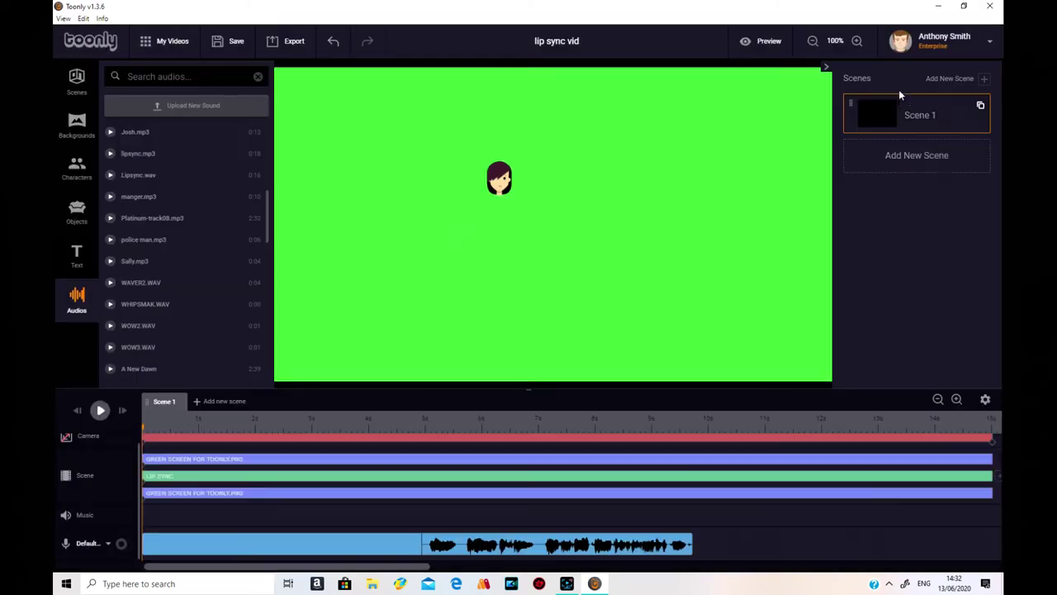
Step: Shift the speech in the Sally.mp3 clip to start at about 2.5 seconds and preview the video
{"action": "left_click_drag", "start_coordinate": [539, 551], "coordinate": [400, 583]}
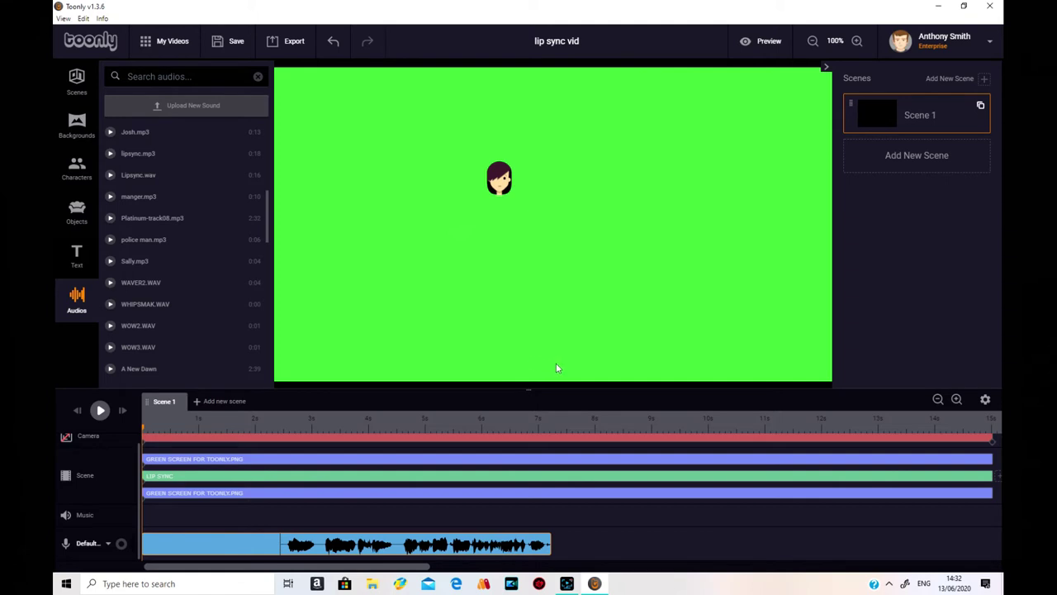
{"action": "left_click", "coordinate": [767, 43]}
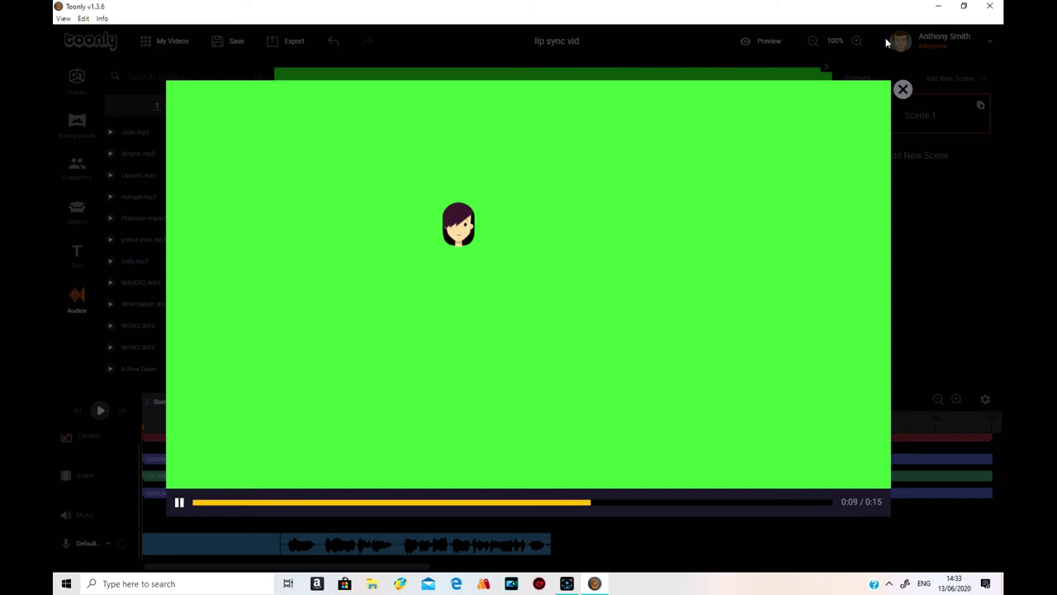
{"action": "left_click", "coordinate": [905, 91]}
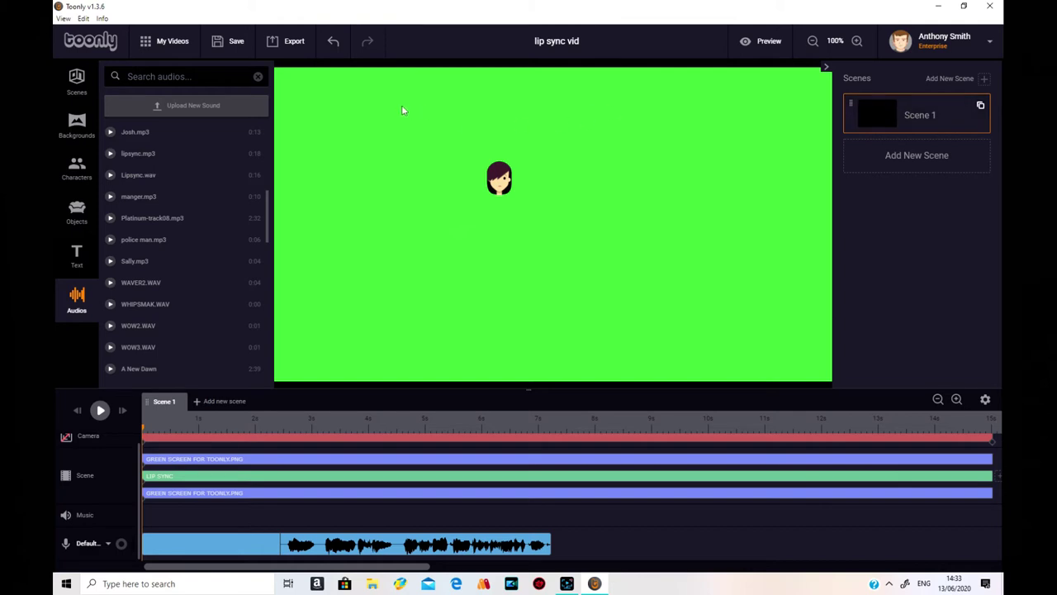
Step: Save the movie and export it as an MP4 at 1080p (1920x1080) with maximum quality
{"action": "left_click", "coordinate": [225, 43]}
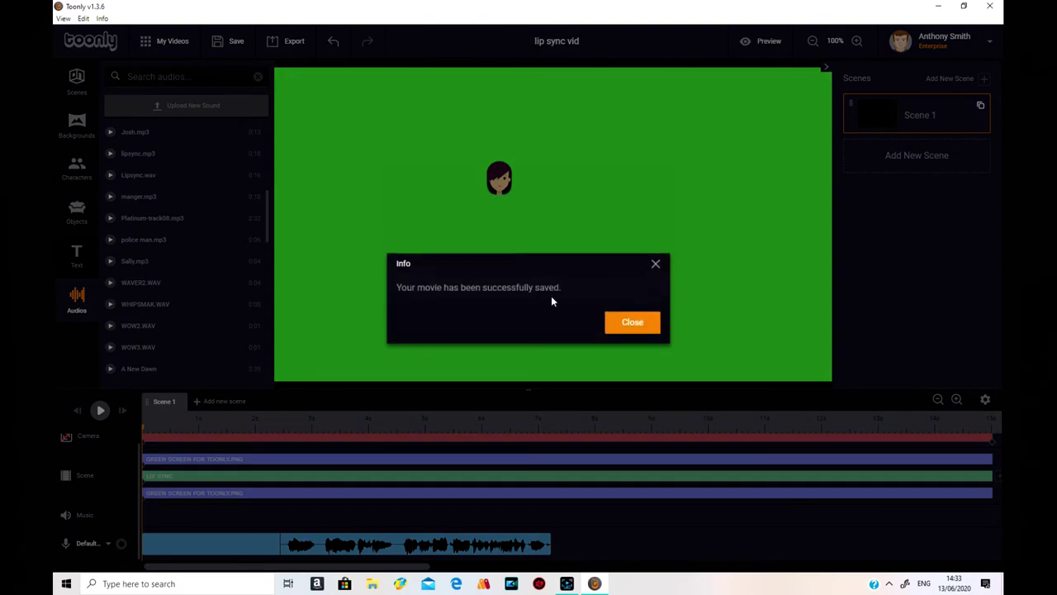
{"action": "left_click", "coordinate": [651, 326]}
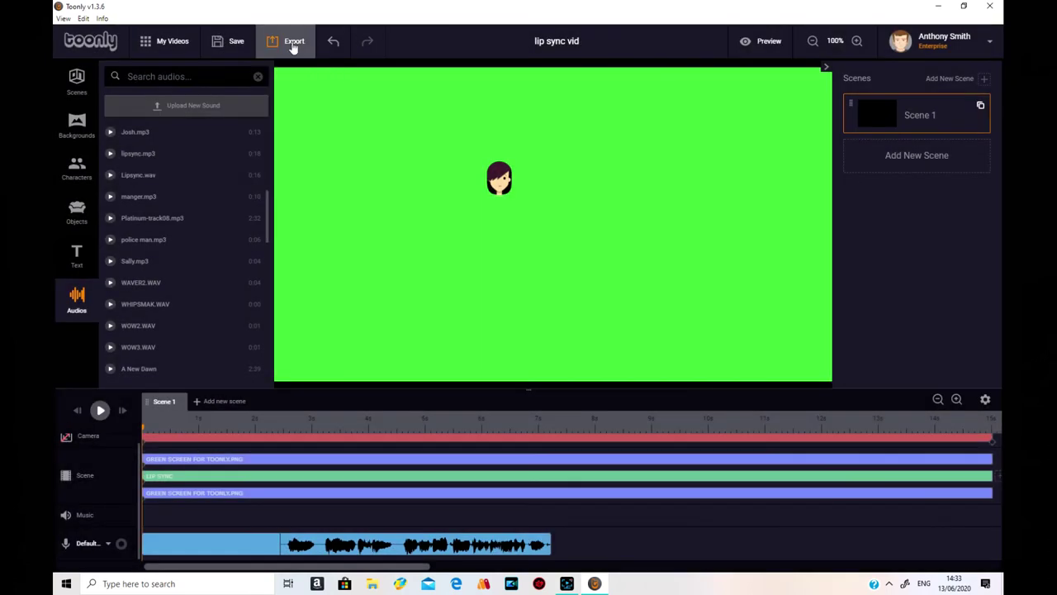
{"action": "left_click", "coordinate": [289, 42]}
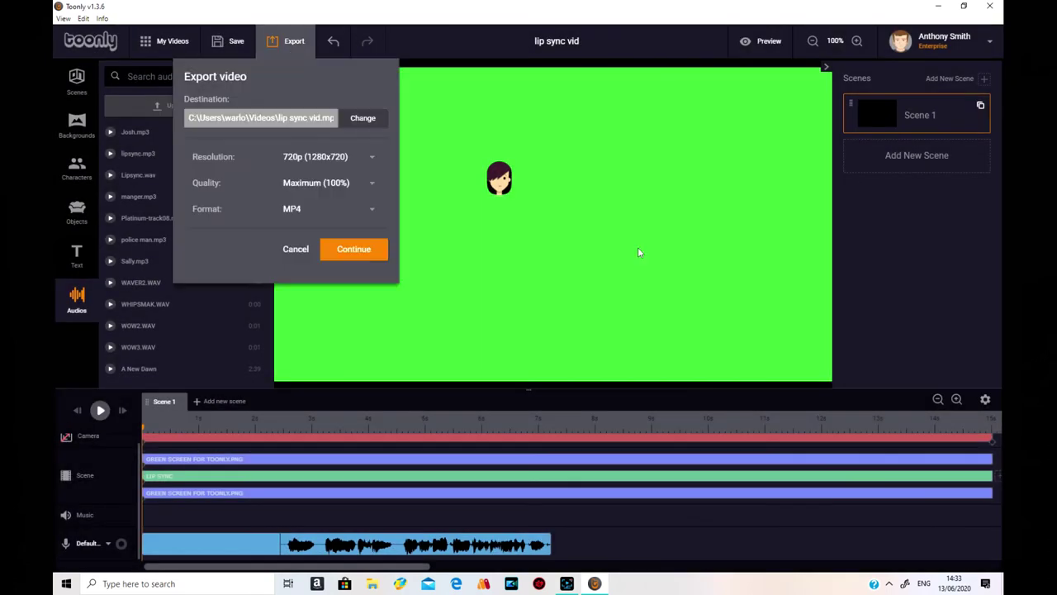
{"action": "left_click", "coordinate": [372, 158]}
{"action": "left_click", "coordinate": [334, 204]}
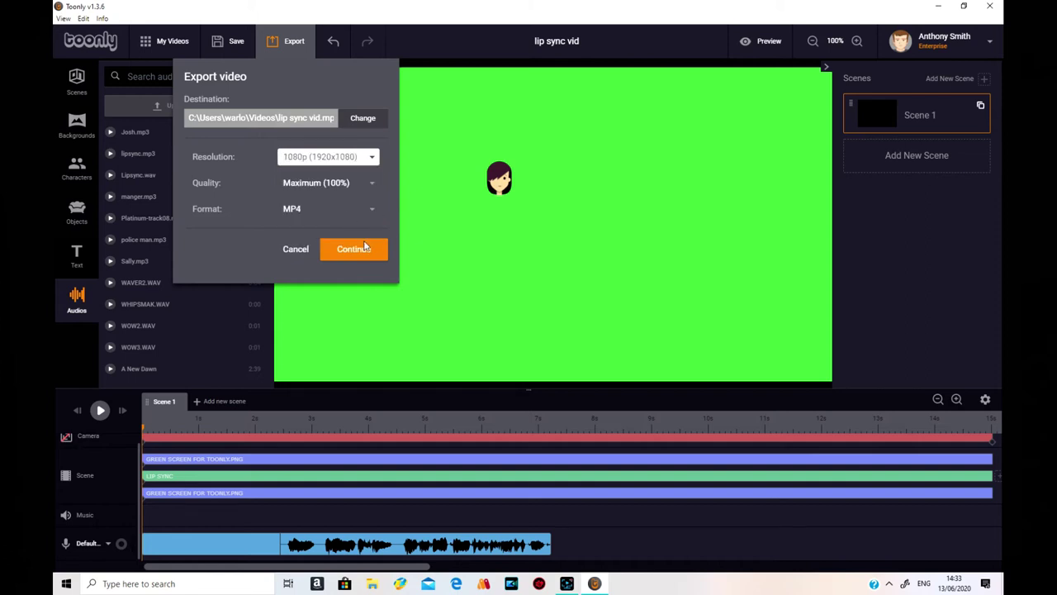
{"action": "left_click", "coordinate": [354, 249]}
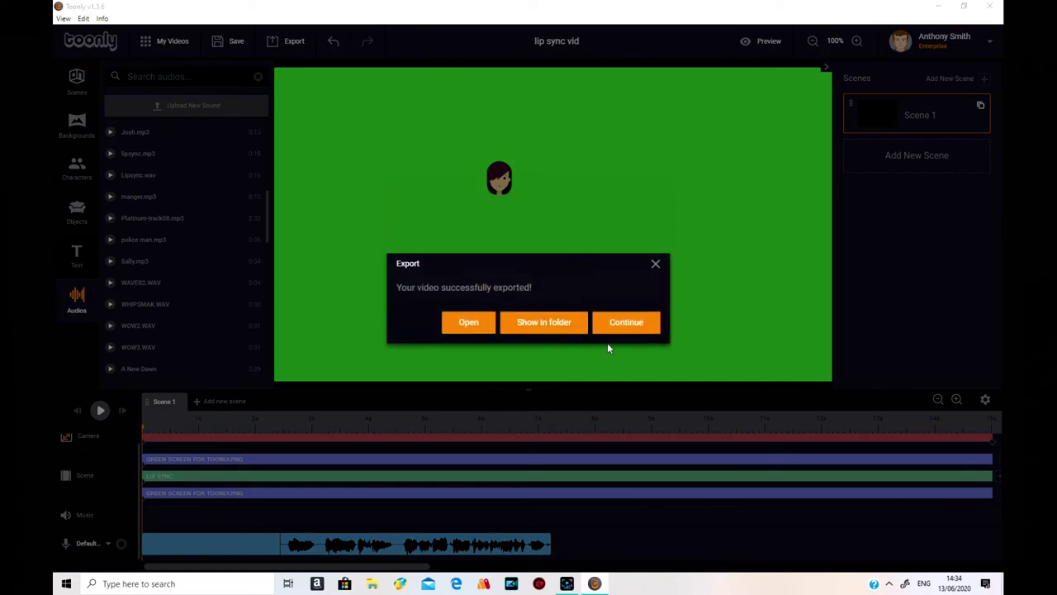
Step: Show the exported video in its folder, move it to the Desktop, and close the folder window and export dialog
{"action": "left_click", "coordinate": [529, 323]}
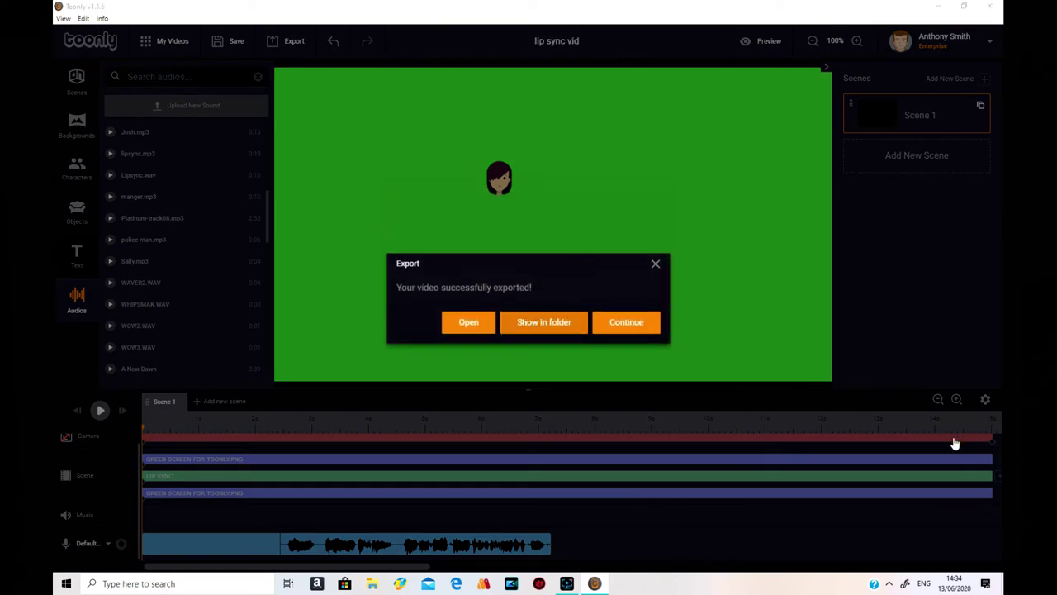
{"action": "mouse_move", "coordinate": [549, 340]}
{"action": "left_mouse_down"}
{"action": "mouse_move", "coordinate": [512, 289]}
{"action": "mouse_move", "coordinate": [415, 244]}
{"action": "mouse_move", "coordinate": [405, 307]}
{"action": "mouse_move", "coordinate": [420, 346]}
{"action": "mouse_move", "coordinate": [574, 312]}
{"action": "mouse_move", "coordinate": [429, 250]}
{"action": "left_mouse_up"}
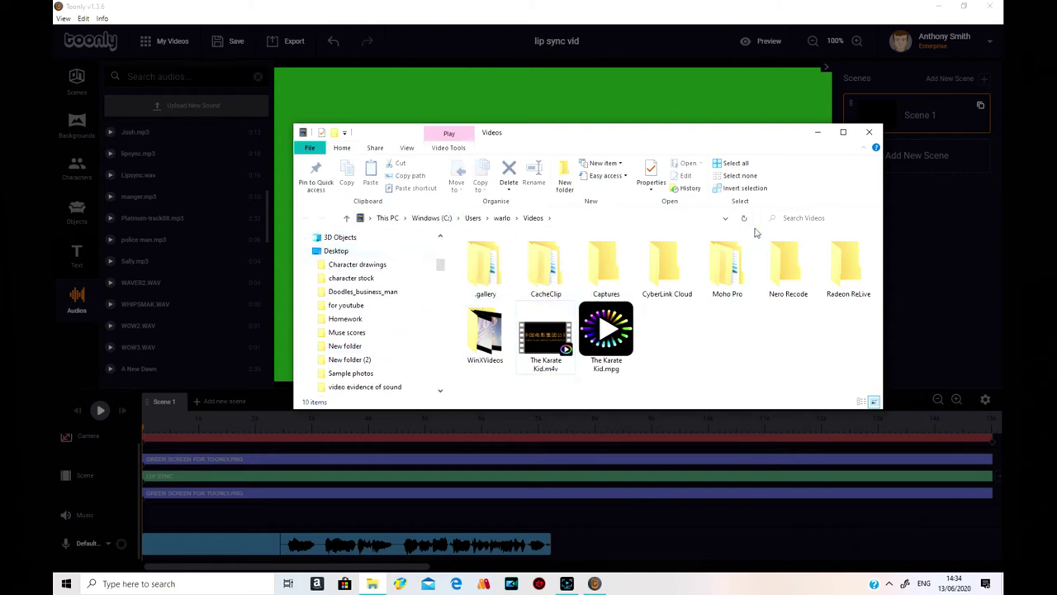
{"action": "left_click", "coordinate": [868, 132]}
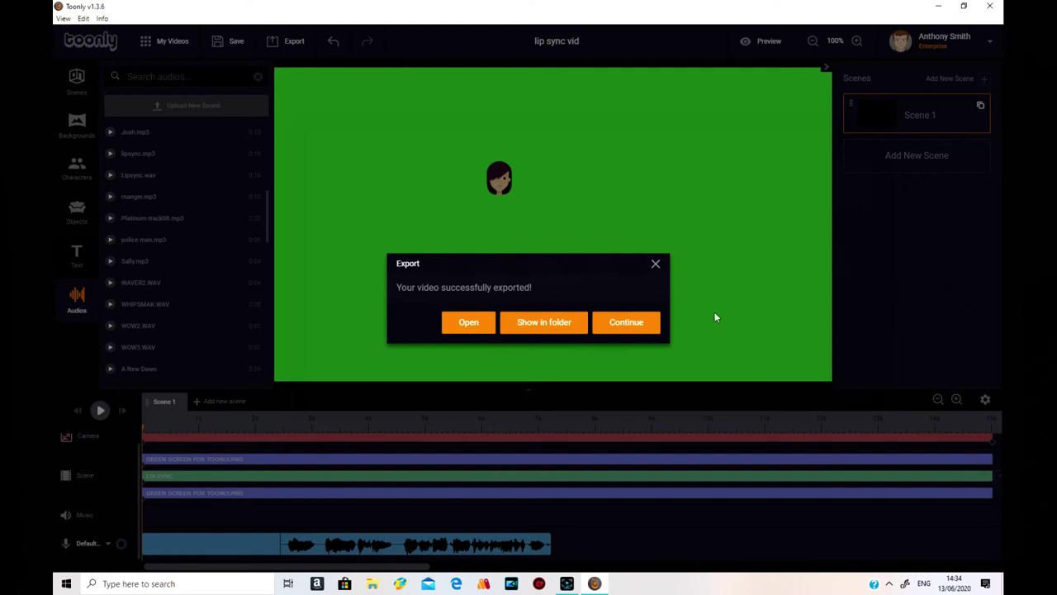
{"action": "left_click", "coordinate": [632, 328]}
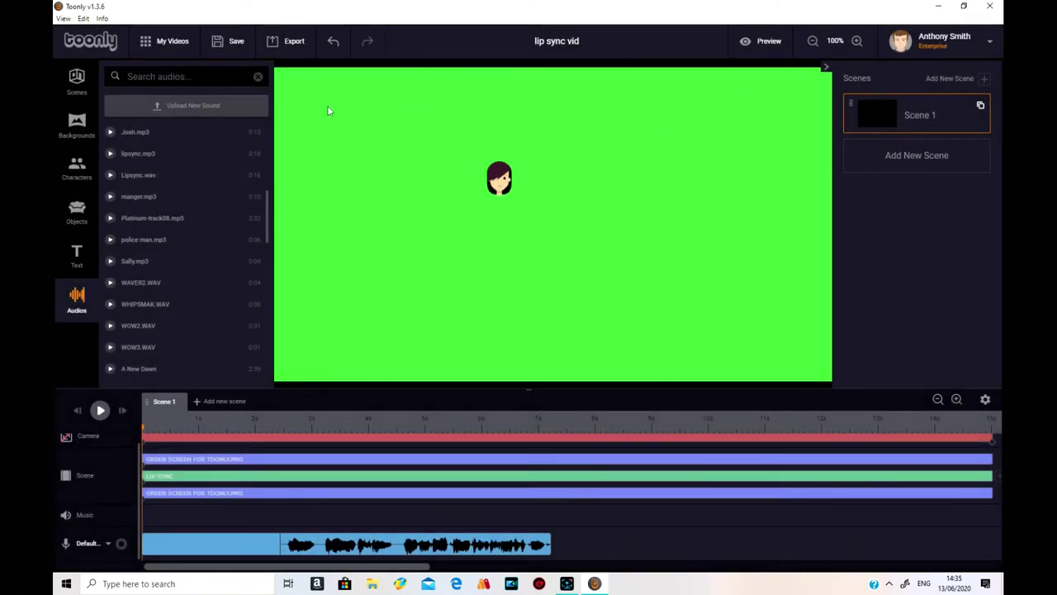
Step: Save the lip sync project again and close the program
{"action": "left_click", "coordinate": [231, 40]}
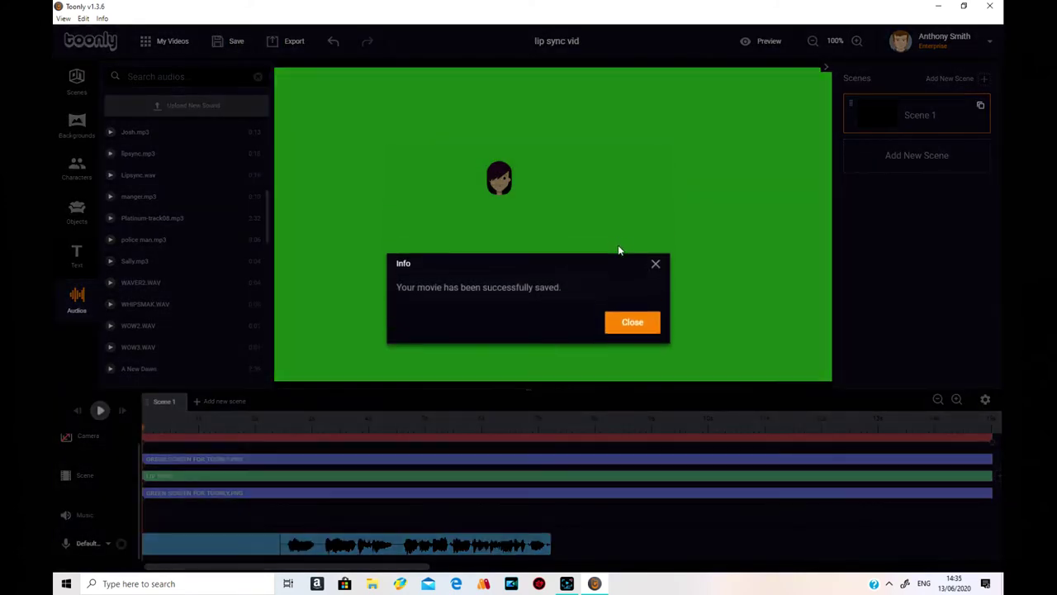
{"action": "left_click", "coordinate": [632, 326]}
{"action": "left_click", "coordinate": [991, 6]}
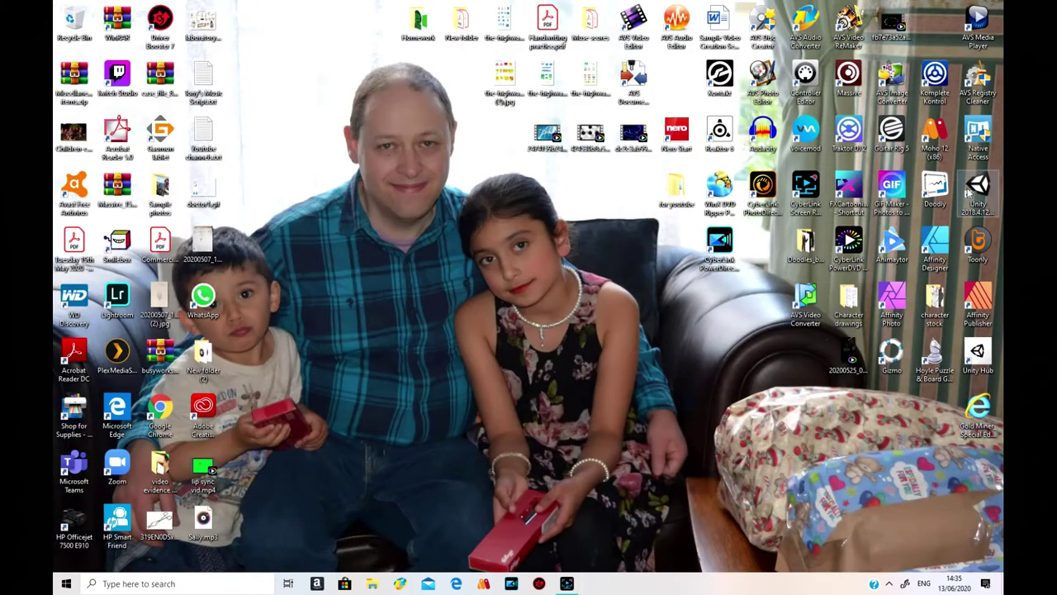
Step: Reopen Toonly from the desktop and create a new video named "sally walks"
{"action": "double_click", "coordinate": [980, 243]}
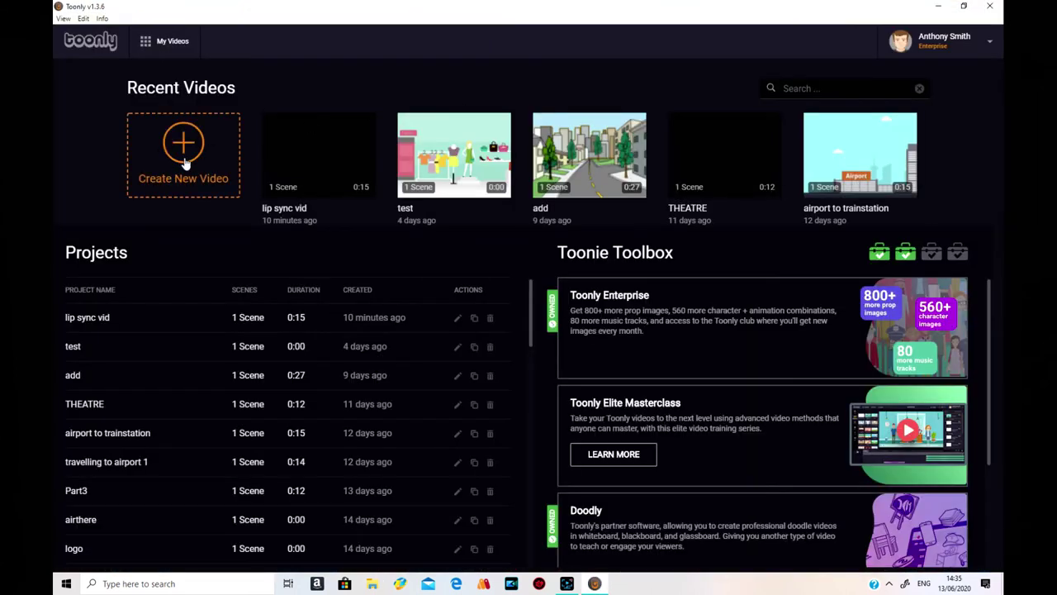
{"action": "left_click", "coordinate": [185, 162]}
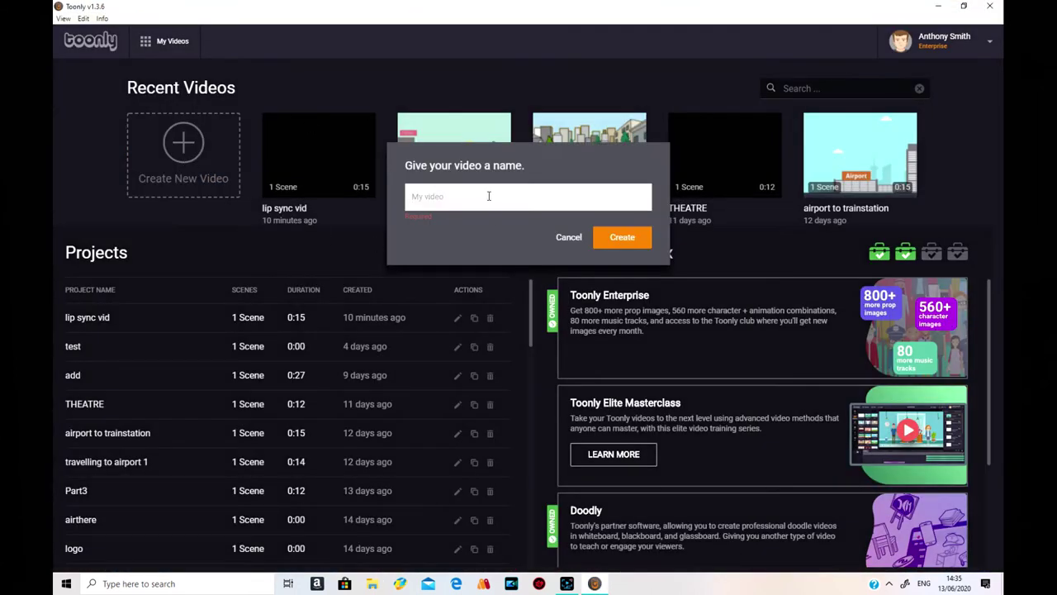
{"action": "type", "text": "sally walks"}
{"action": "key", "text": "Return"}
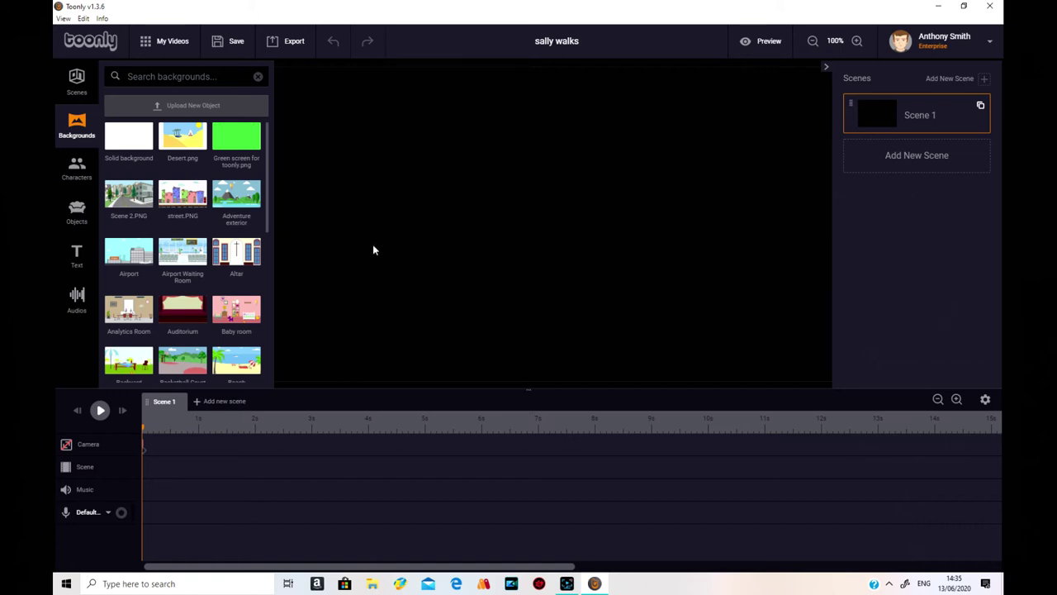
Step: Find the Park 1 background in the background library and add it to Scene 1
{"action": "scroll", "coordinate": [232, 288], "scroll_direction": "down", "scroll_amount": 10}
{"action": "scroll", "coordinate": [232, 289], "scroll_direction": "down", "scroll_amount": 10}
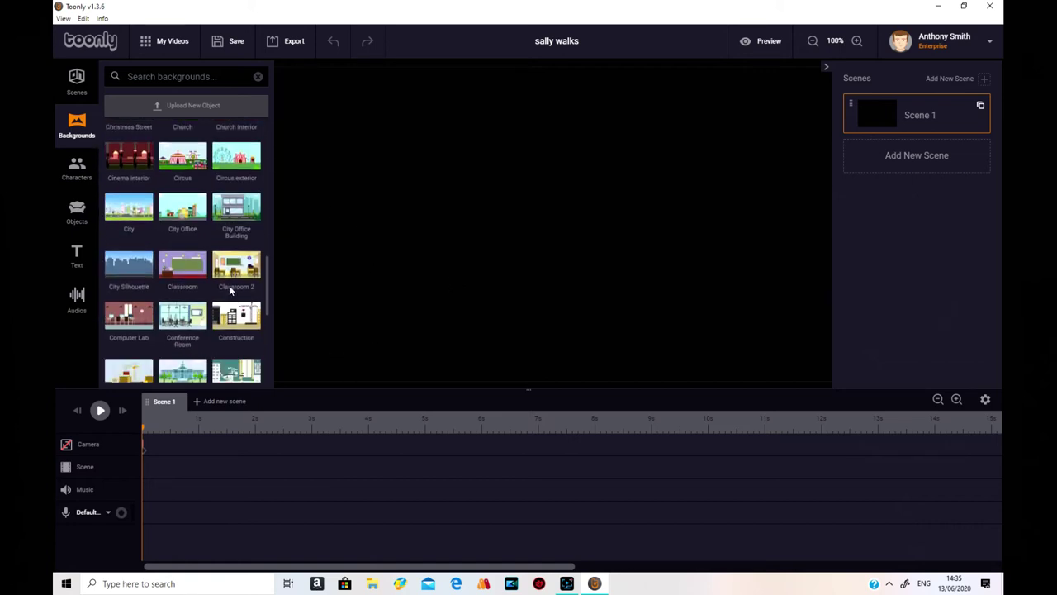
{"action": "scroll", "coordinate": [232, 290], "scroll_direction": "down", "scroll_amount": 10}
{"action": "scroll", "coordinate": [231, 286], "scroll_direction": "down", "scroll_amount": 3}
{"action": "left_click_drag", "start_coordinate": [236, 186], "coordinate": [479, 256]}
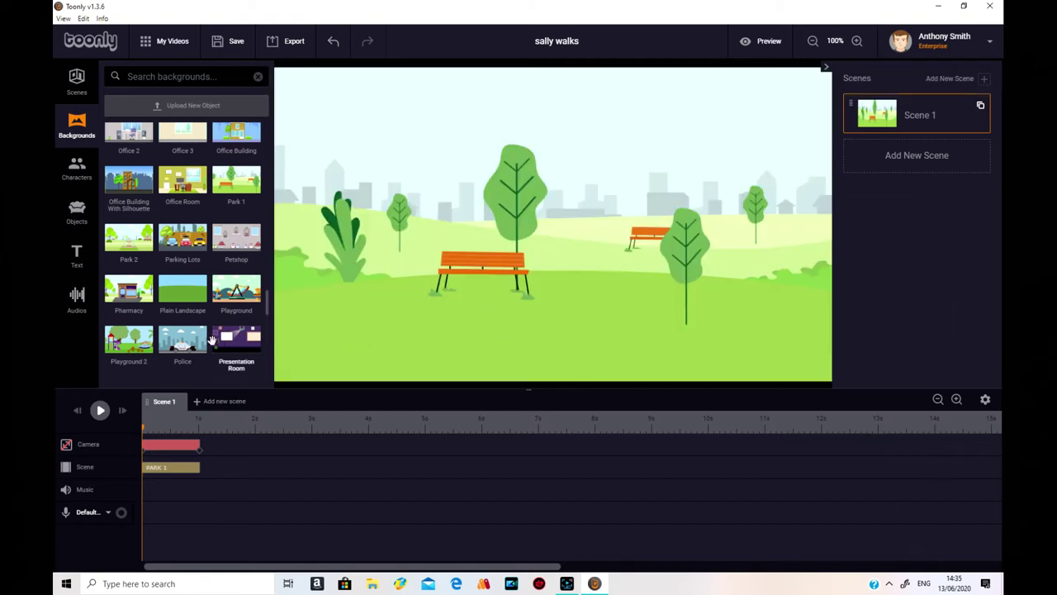
Step: Add the Asian American Woman character beside the plant in Scene 1 and extend her Idle clip to 15 seconds
{"action": "left_click", "coordinate": [76, 170]}
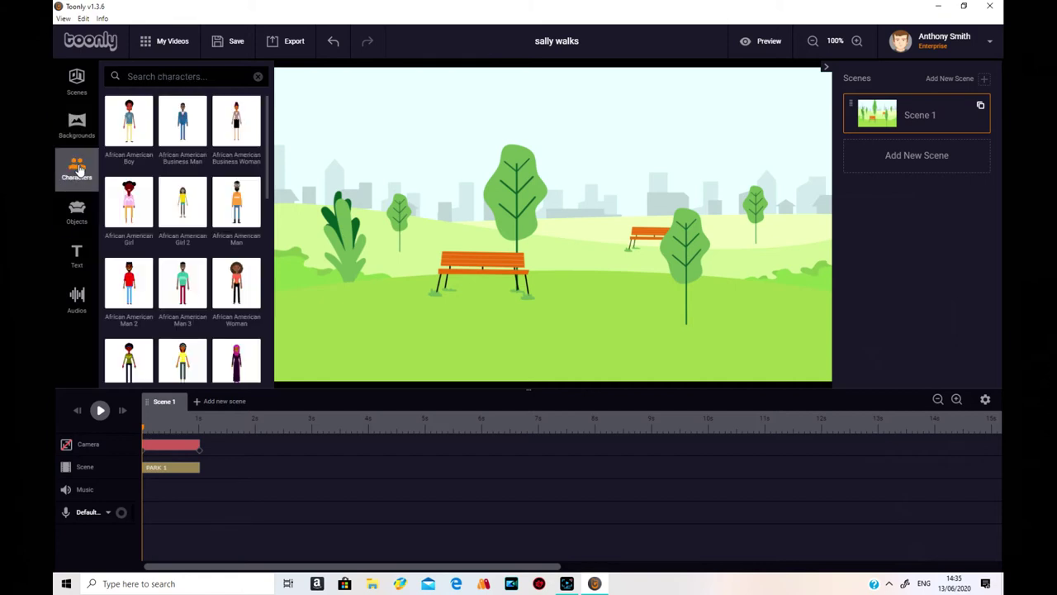
{"action": "left_click_drag", "start_coordinate": [183, 293], "coordinate": [334, 285]}
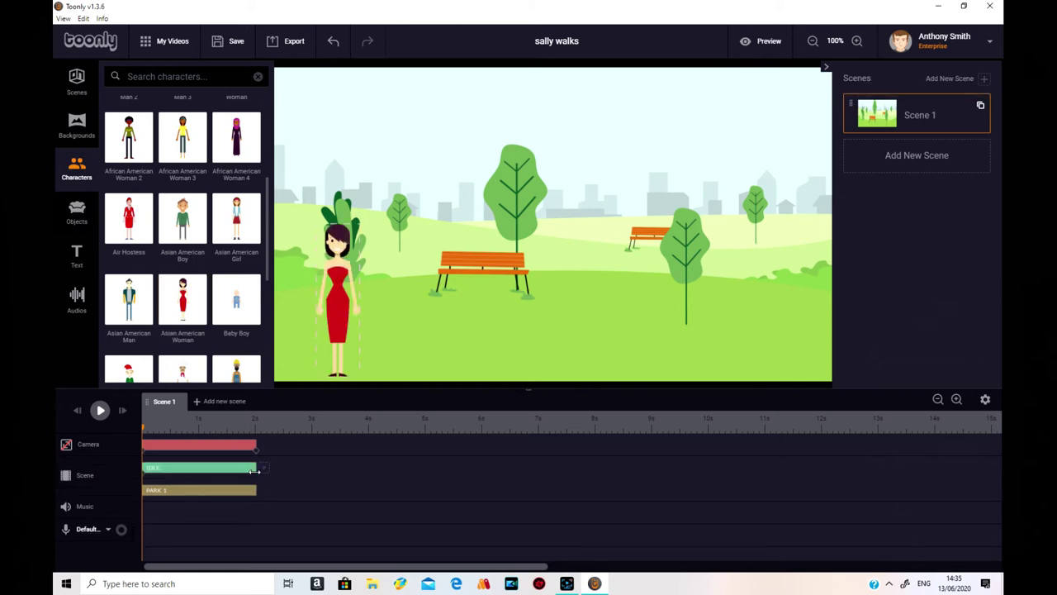
{"action": "left_click_drag", "start_coordinate": [252, 468], "coordinate": [995, 509]}
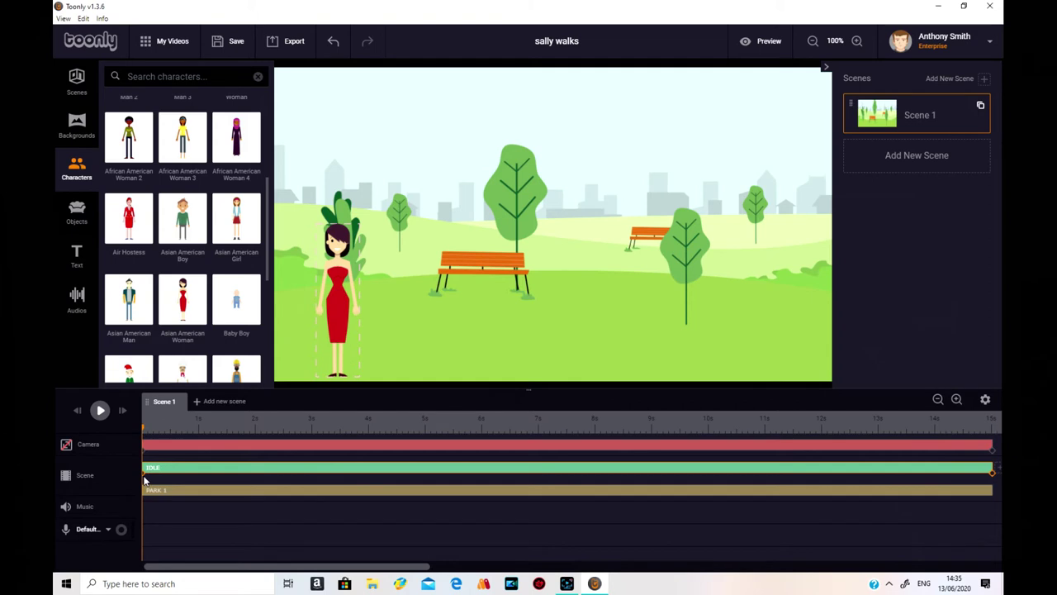
Step: Set the In Effect and Out Effect of the woman's Idle clip to Instant, and save the Park 1 background settings
{"action": "left_click", "coordinate": [251, 470]}
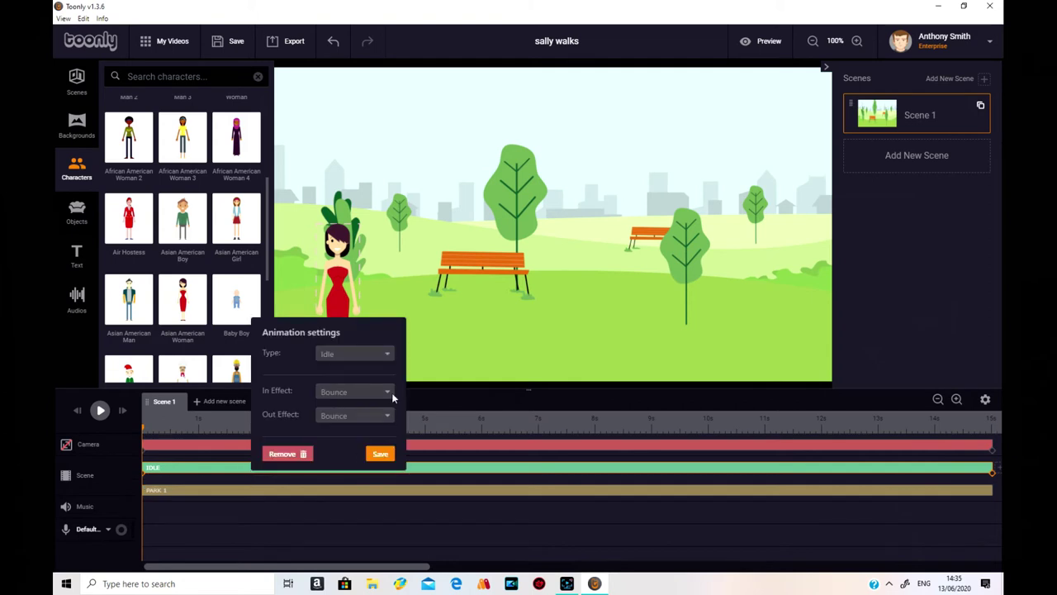
{"action": "left_click", "coordinate": [389, 395]}
{"action": "left_click", "coordinate": [381, 408]}
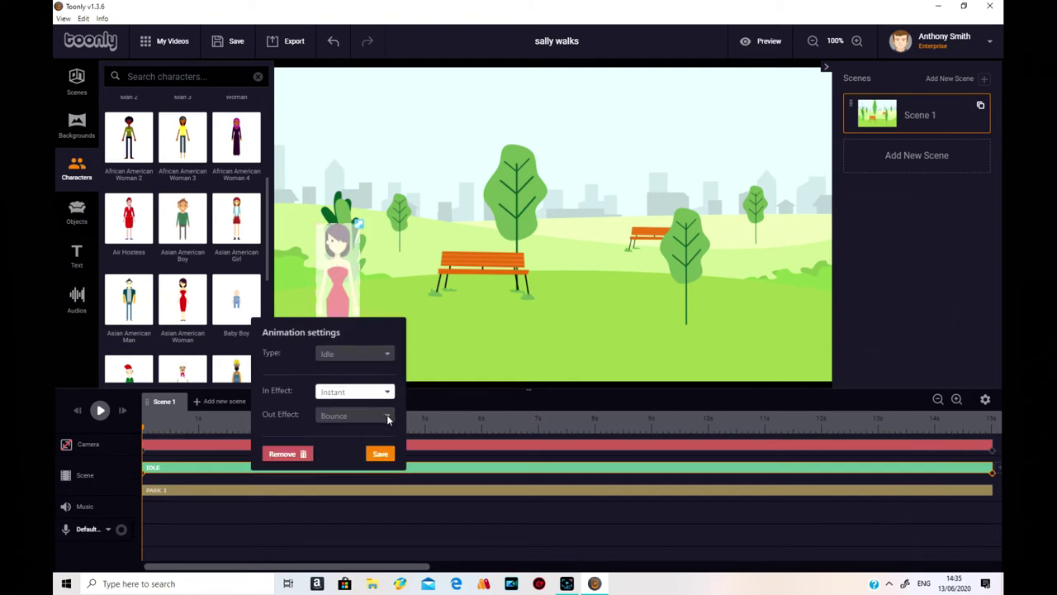
{"action": "left_click", "coordinate": [388, 418]}
{"action": "left_click", "coordinate": [378, 435]}
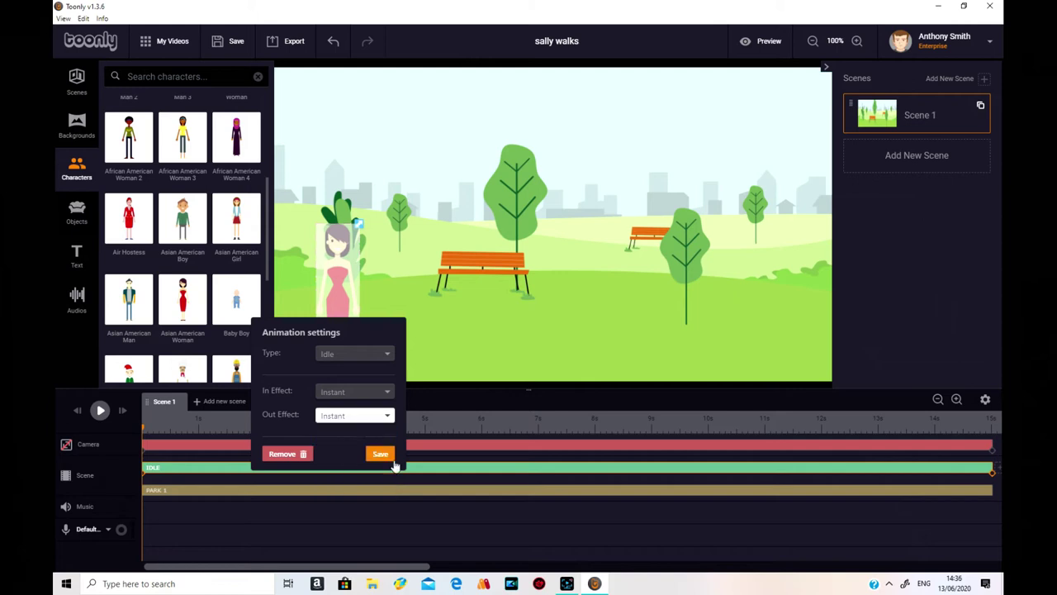
{"action": "left_click", "coordinate": [392, 459]}
{"action": "left_click", "coordinate": [393, 493]}
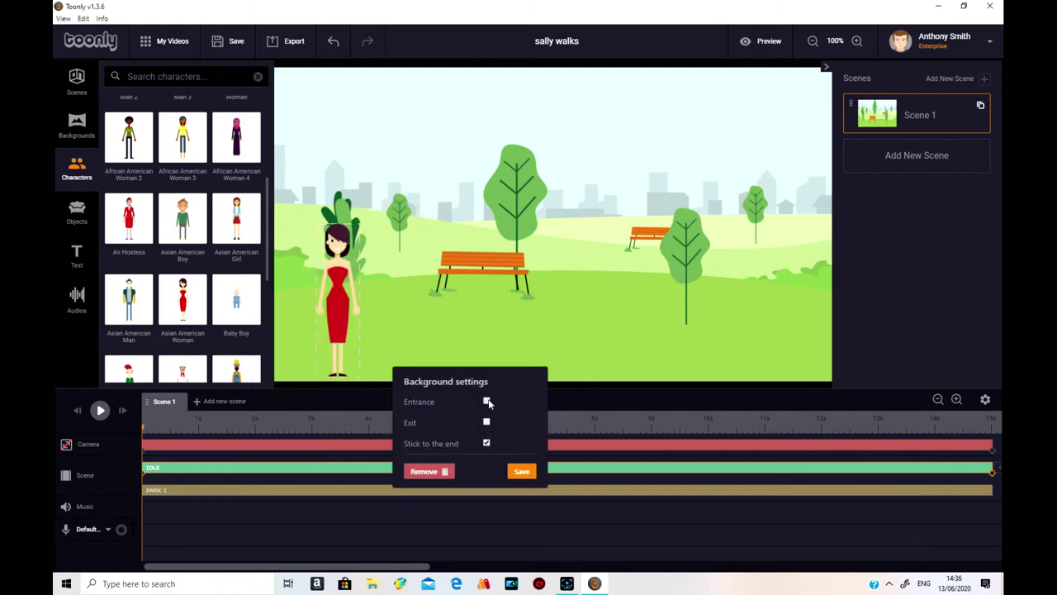
{"action": "left_click", "coordinate": [521, 470]}
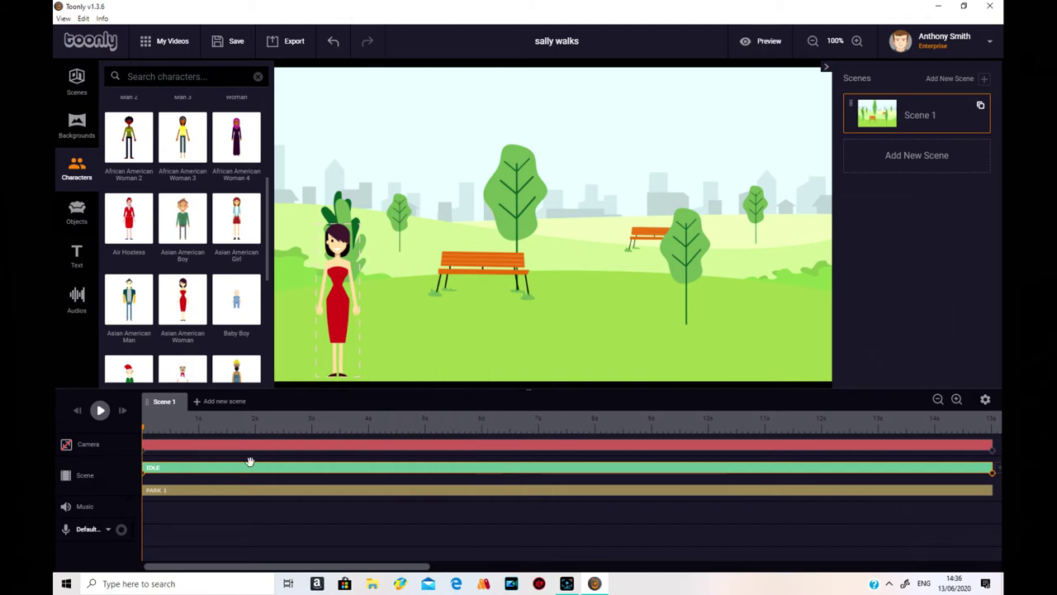
Step: Move the woman off the scene's left side at the start keyframe and off its right side at the end keyframe, and play back the movement
{"action": "left_click", "coordinate": [144, 478]}
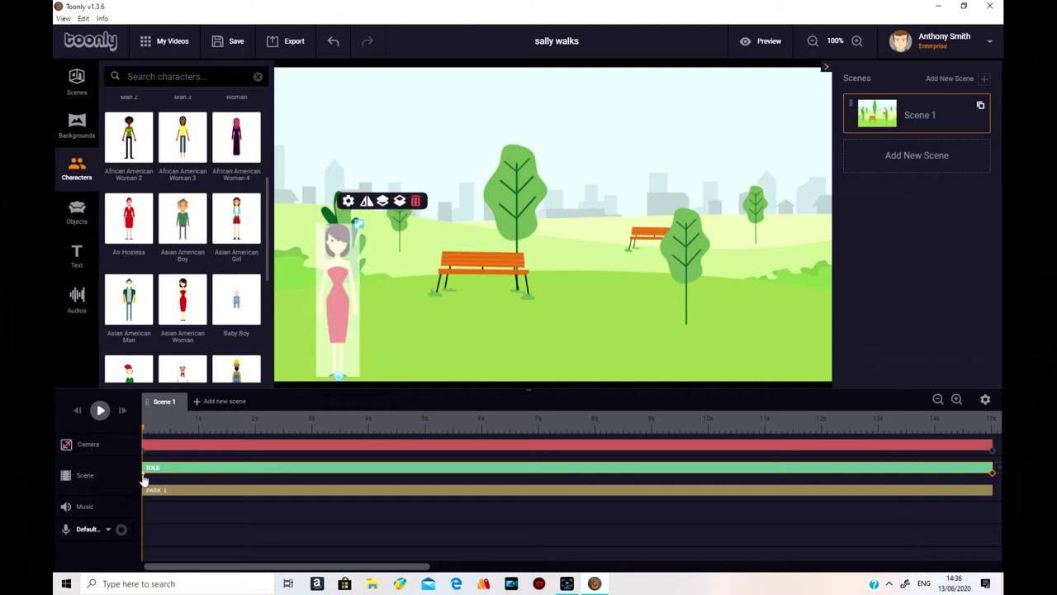
{"action": "left_click_drag", "start_coordinate": [345, 297], "coordinate": [248, 291]}
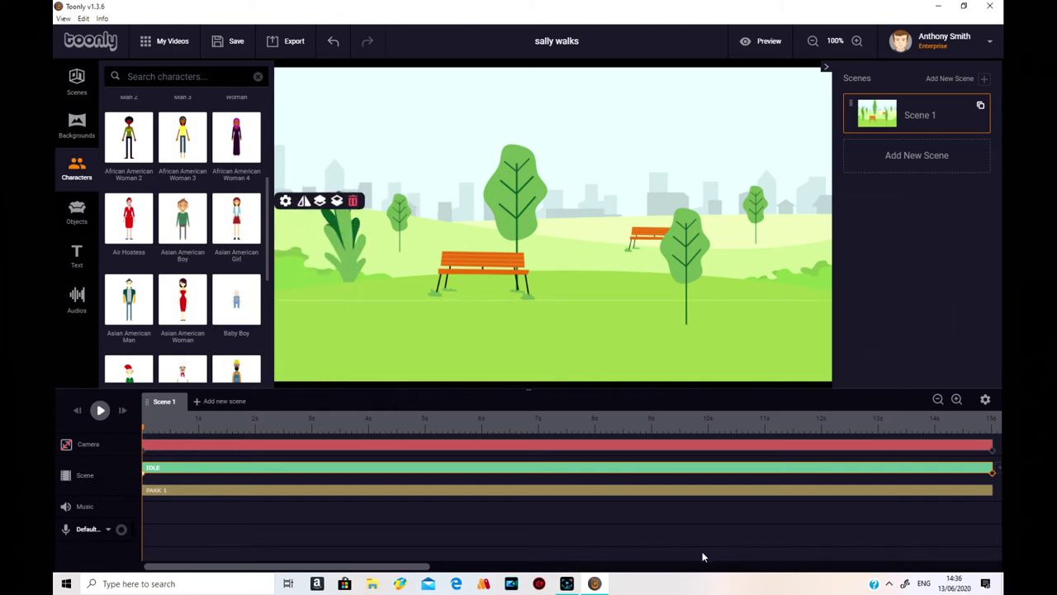
{"action": "left_click", "coordinate": [991, 483]}
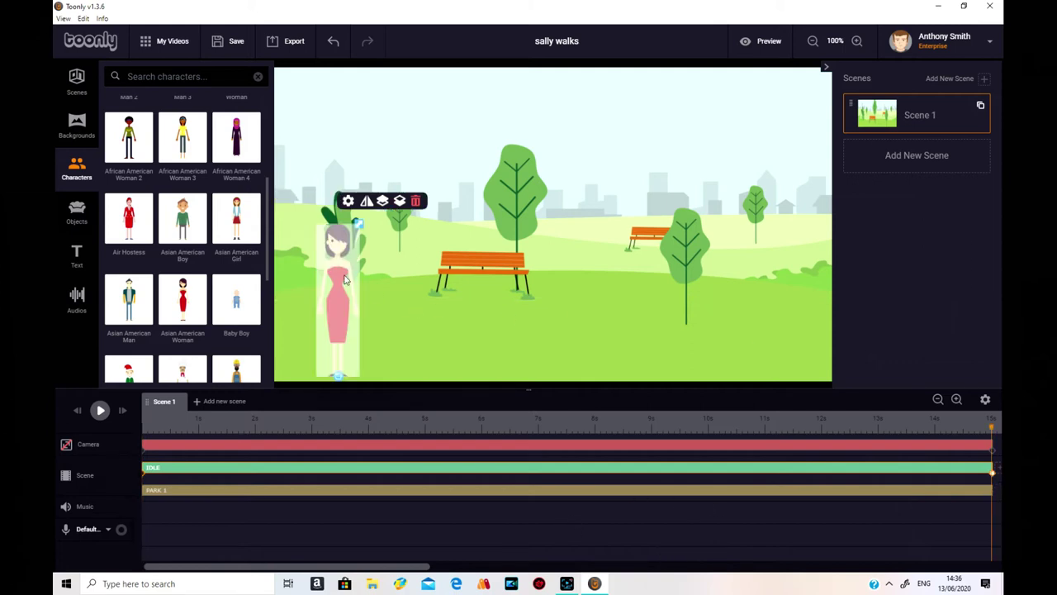
{"action": "left_click_drag", "start_coordinate": [331, 306], "coordinate": [858, 321]}
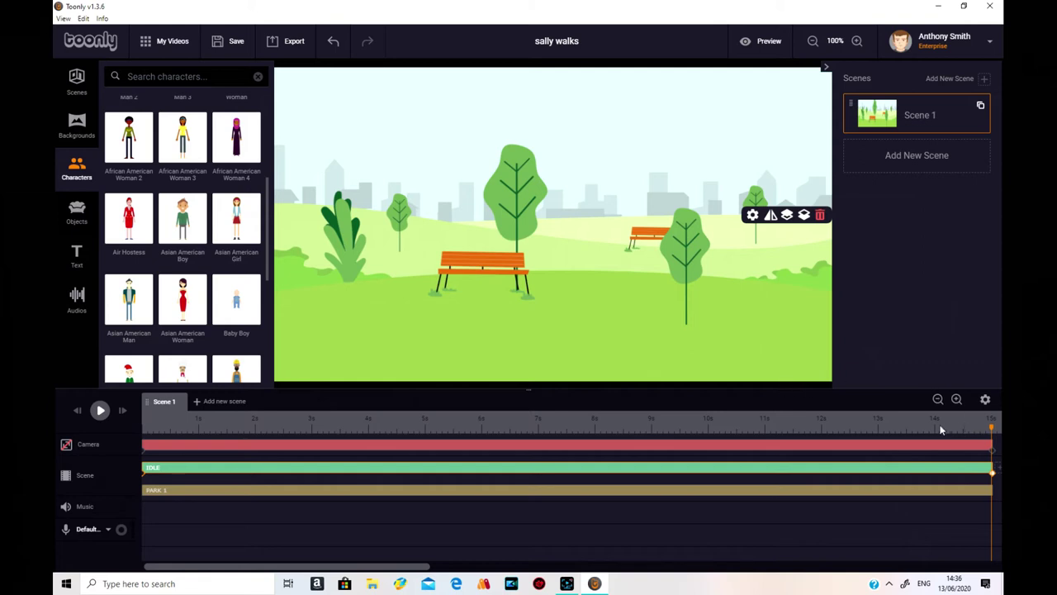
{"action": "left_click", "coordinate": [141, 427]}
{"action": "left_click", "coordinate": [76, 410]}
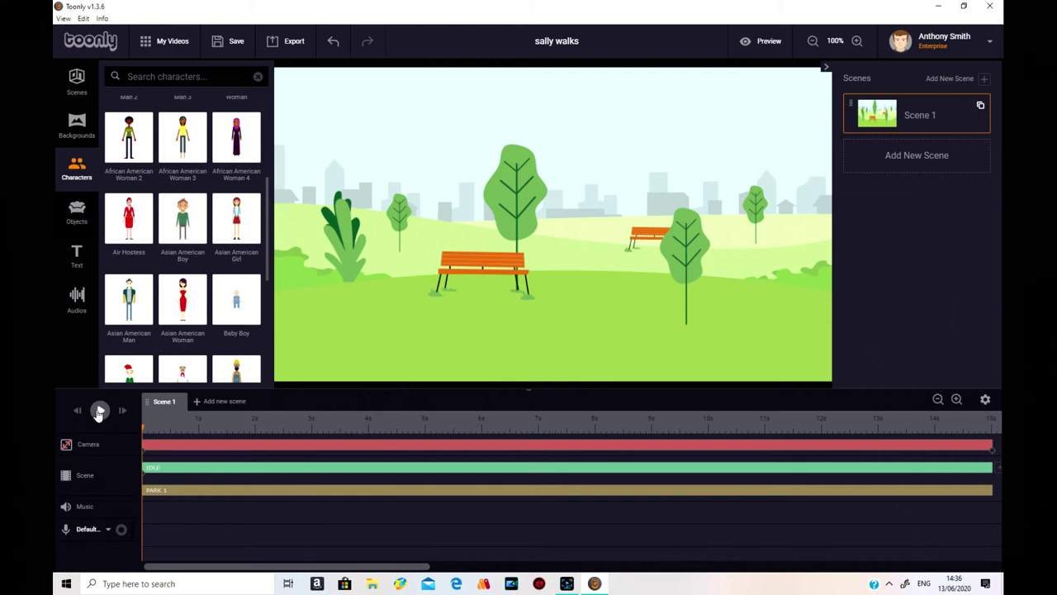
{"action": "left_click", "coordinate": [99, 410]}
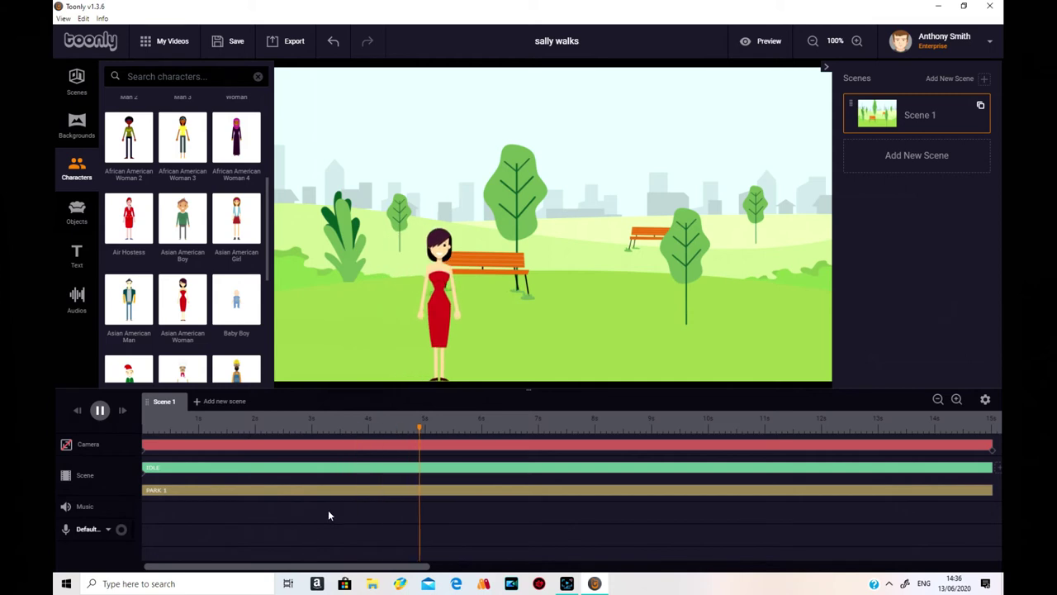
{"action": "left_click", "coordinate": [99, 411]}
Step: Change the woman's animation type to Walking and save the animation settings
{"action": "left_click", "coordinate": [380, 469]}
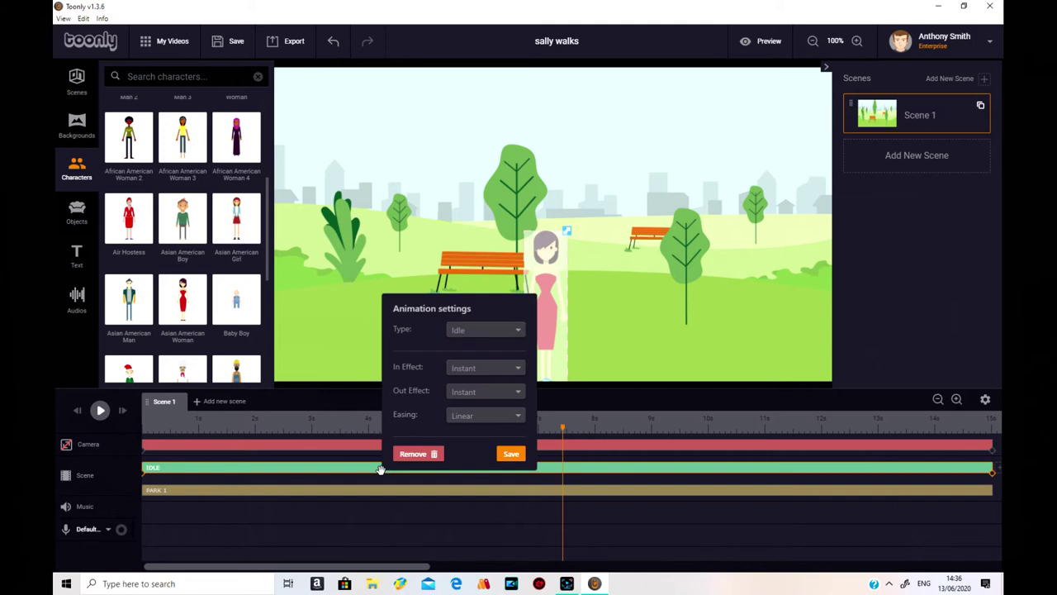
{"action": "left_click", "coordinate": [507, 332]}
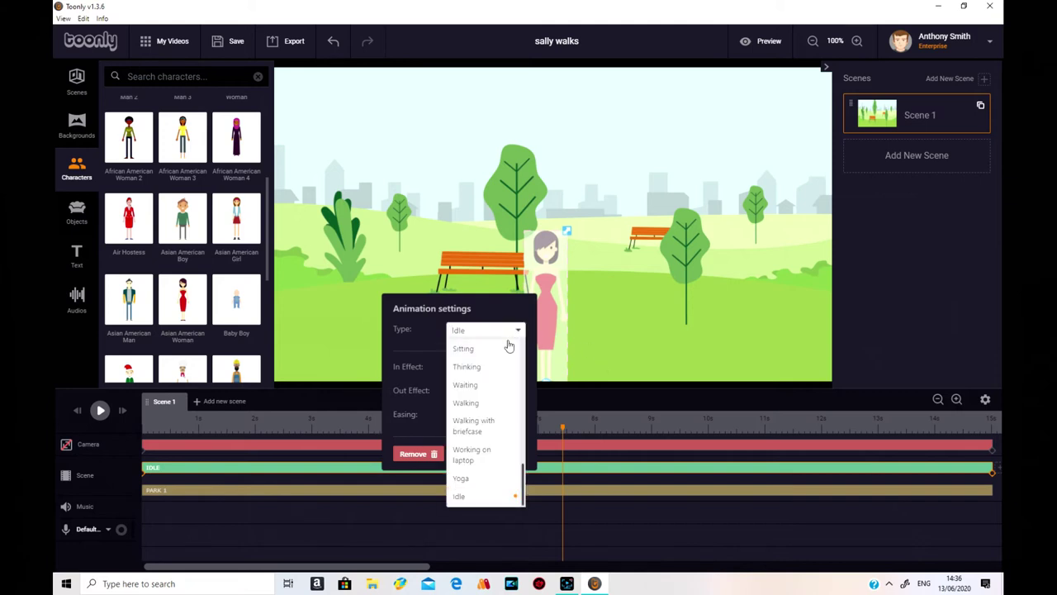
{"action": "left_click", "coordinate": [490, 402]}
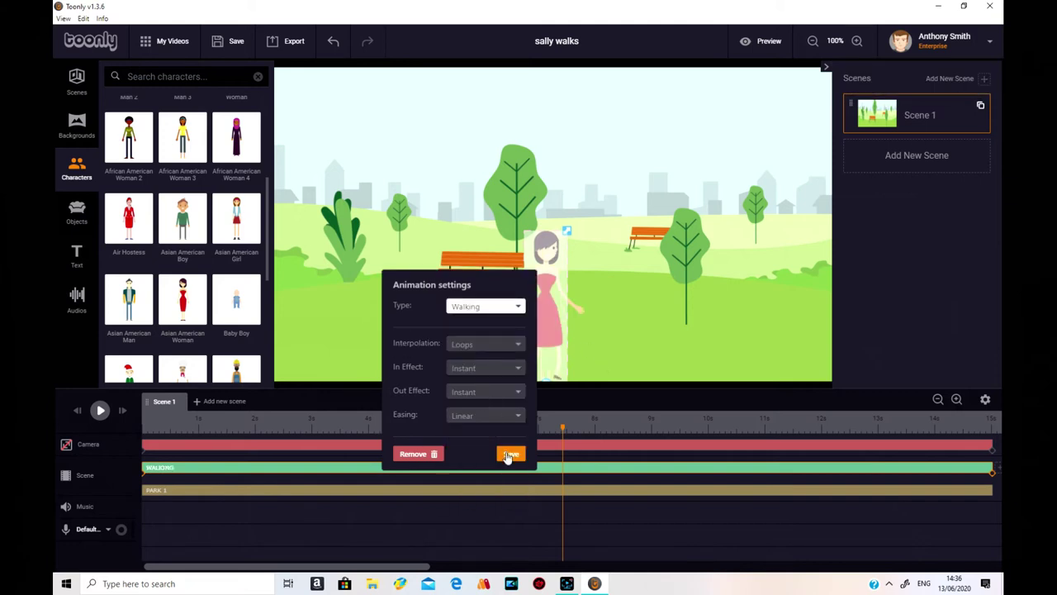
{"action": "left_click", "coordinate": [507, 455]}
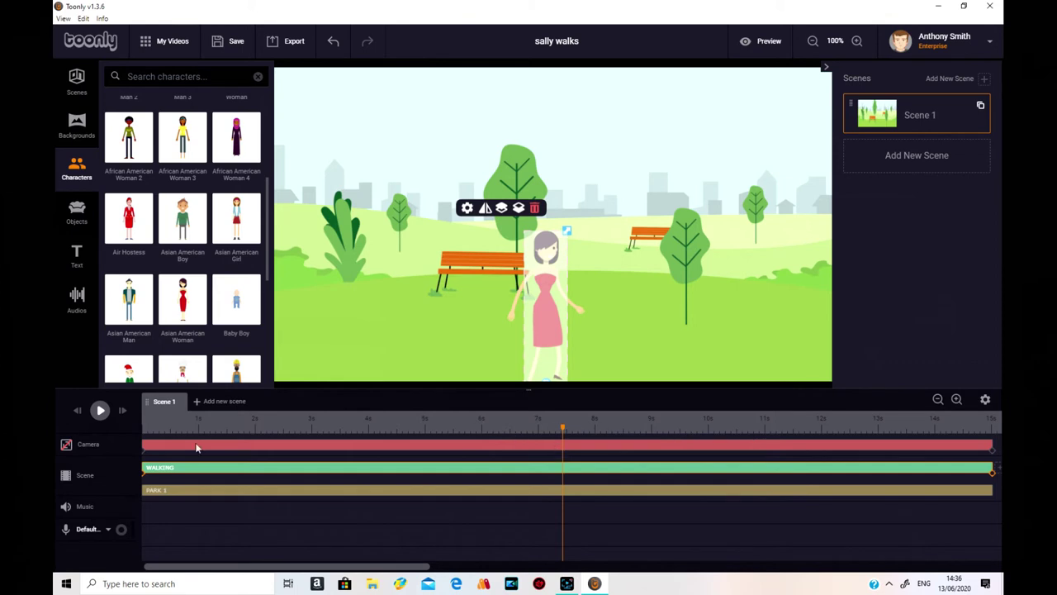
Step: Play the walking scene from the start and save the video project
{"action": "left_click", "coordinate": [77, 411]}
{"action": "left_click", "coordinate": [99, 411]}
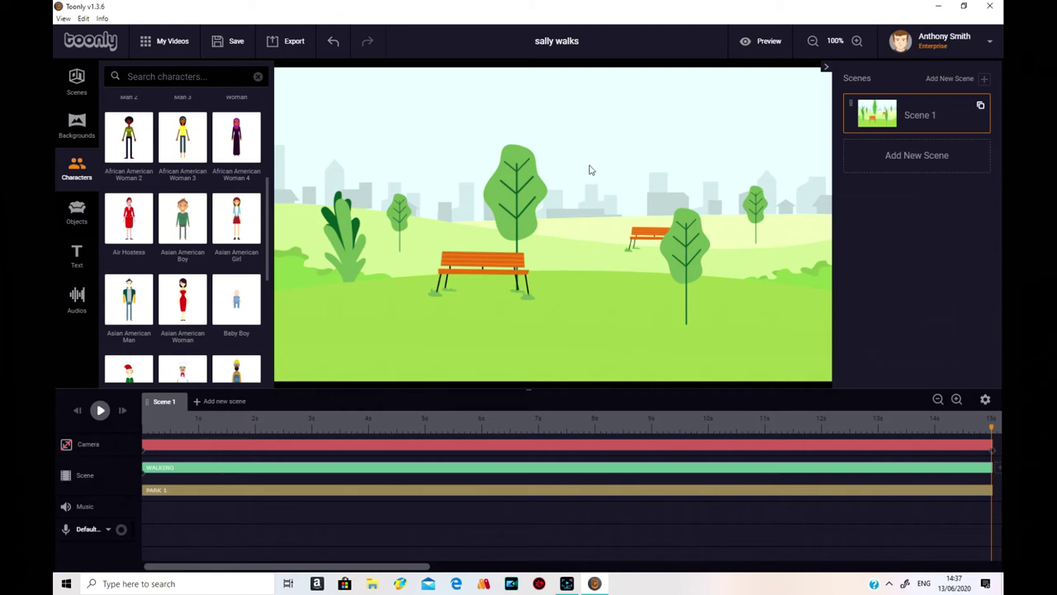
{"action": "left_click", "coordinate": [235, 41]}
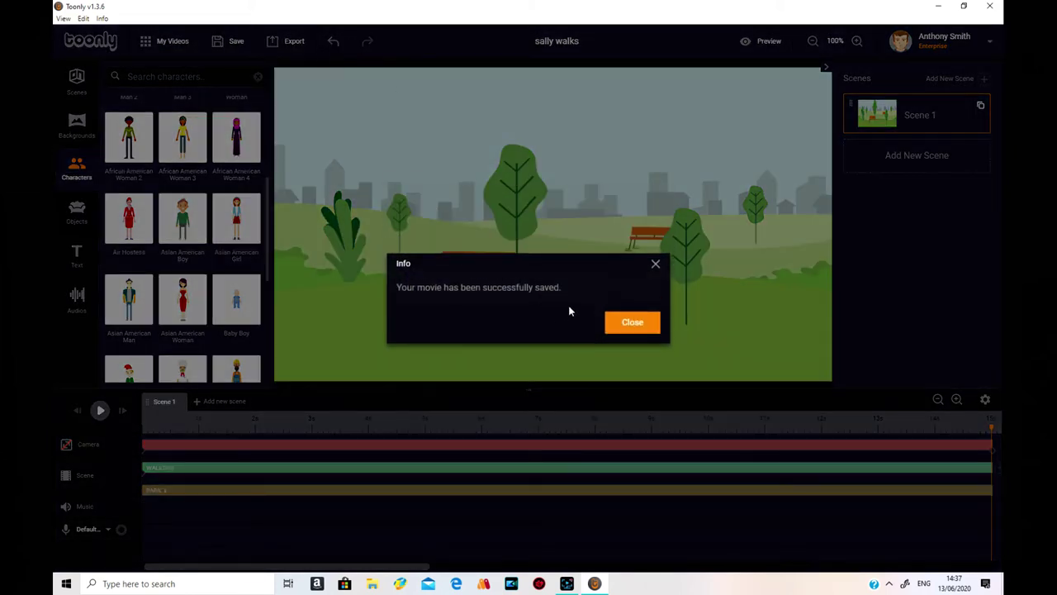
{"action": "left_click", "coordinate": [633, 327]}
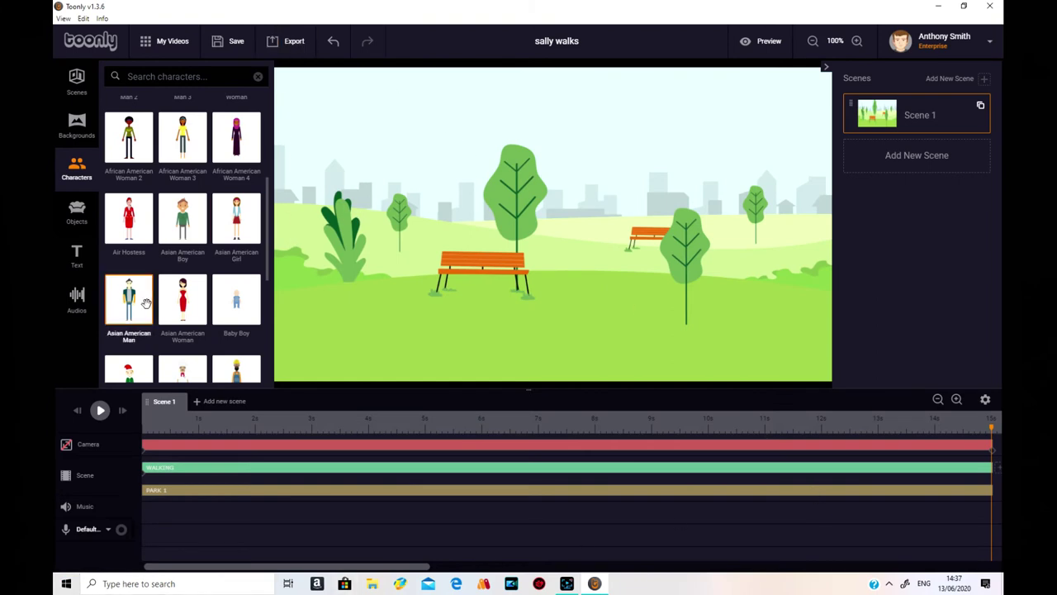
Step: Find the "A New Hope" track in the audio library and add it to the music track
{"action": "left_click", "coordinate": [79, 303]}
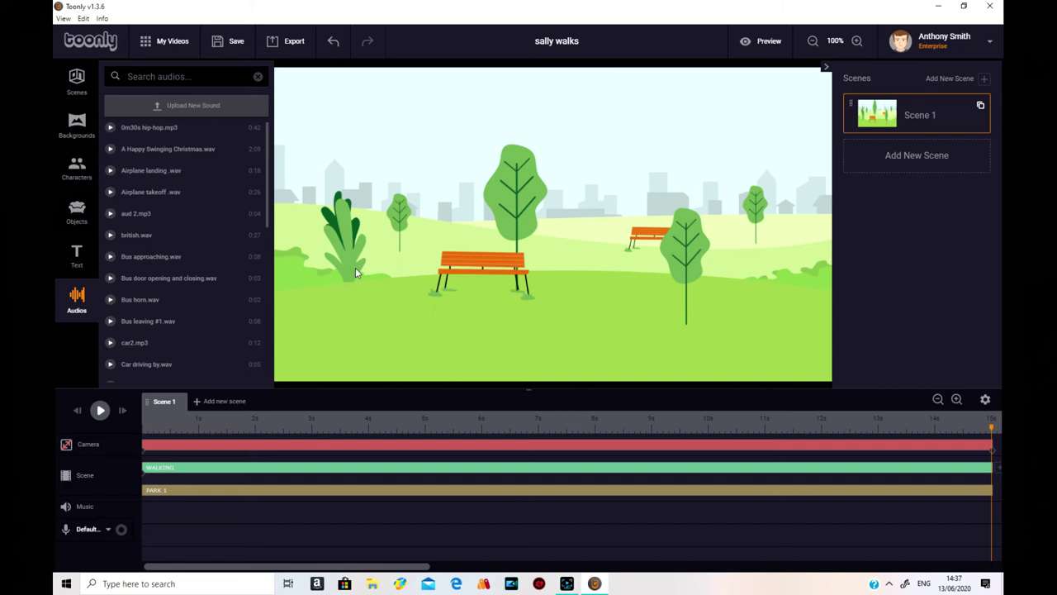
{"action": "scroll", "coordinate": [223, 347], "scroll_direction": "down", "scroll_amount": 5}
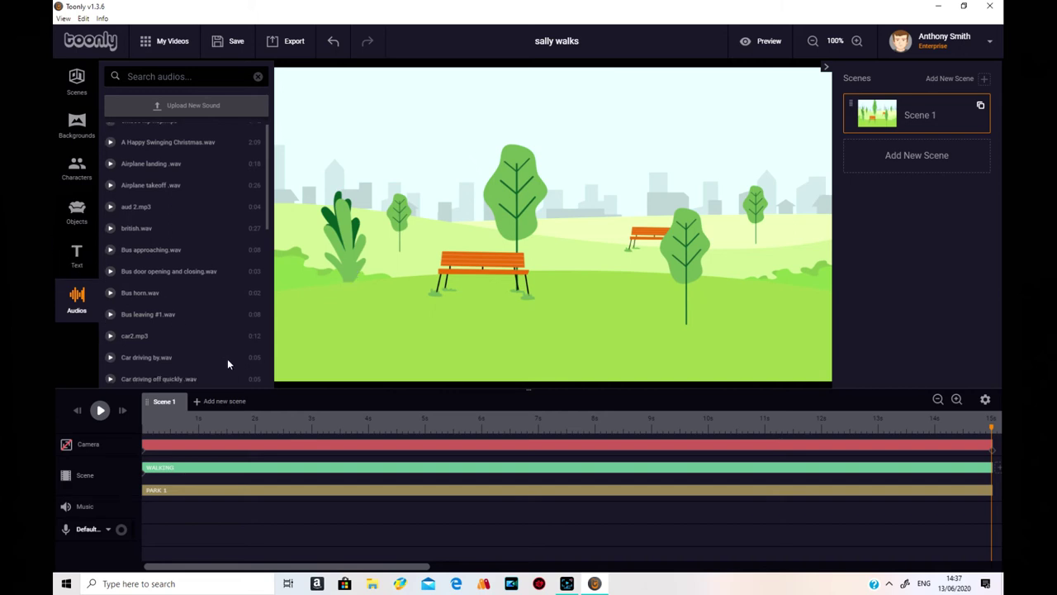
{"action": "scroll", "coordinate": [224, 333], "scroll_direction": "down", "scroll_amount": 3}
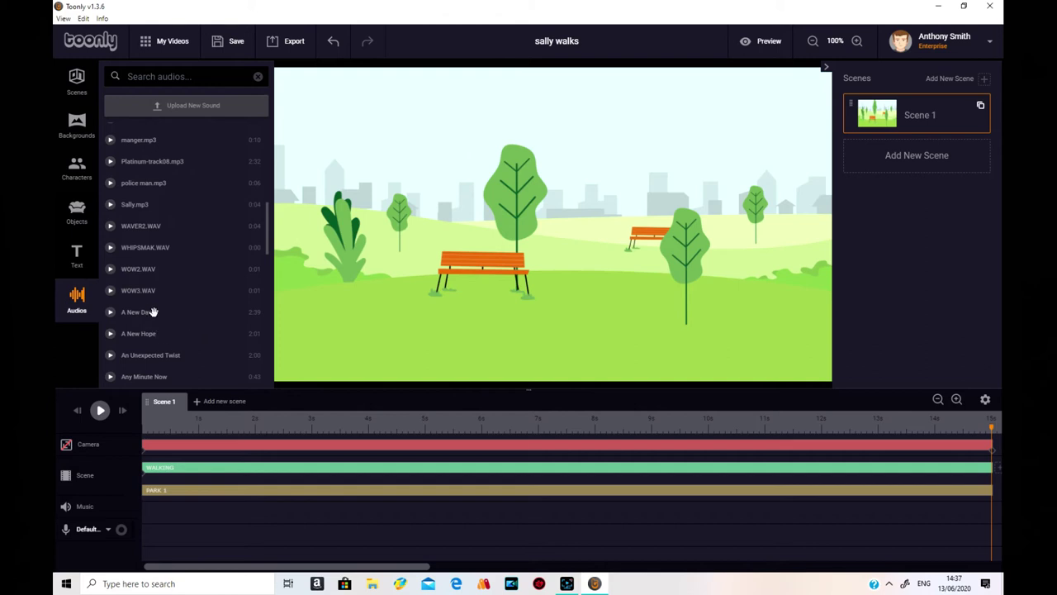
{"action": "left_click_drag", "start_coordinate": [148, 333], "coordinate": [223, 523]}
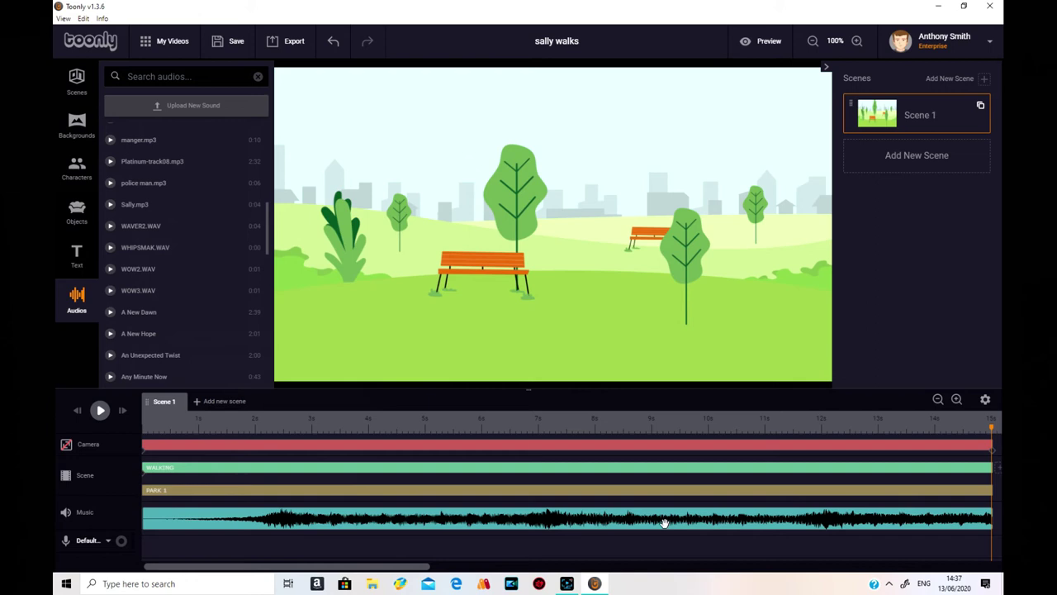
Step: Lower the music's volume to 5% and enable Fade Out for it
{"action": "left_click", "coordinate": [153, 517]}
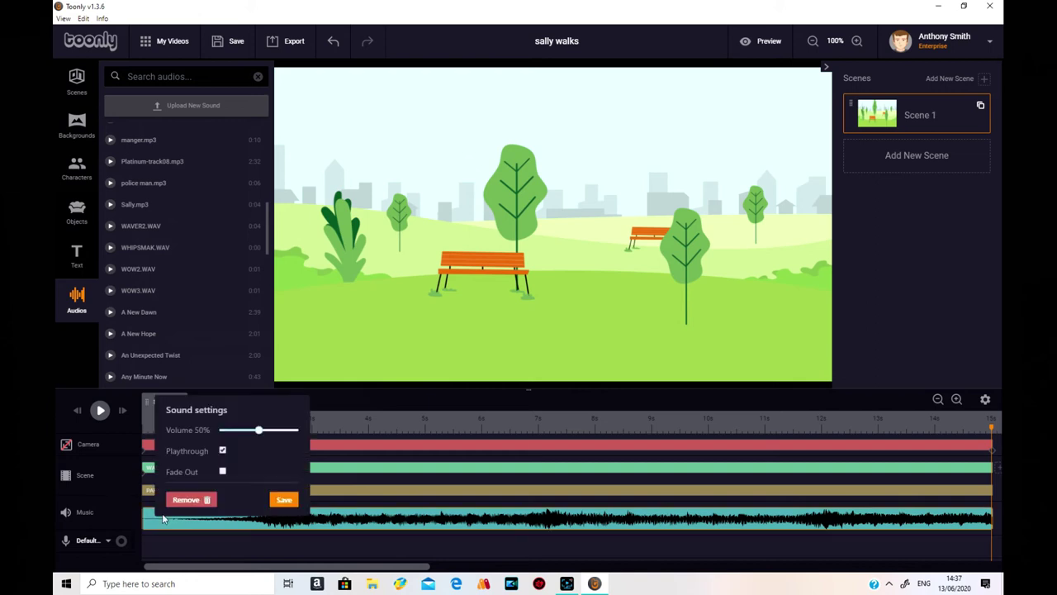
{"action": "left_click_drag", "start_coordinate": [259, 430], "coordinate": [226, 439]}
{"action": "left_click", "coordinate": [284, 499]}
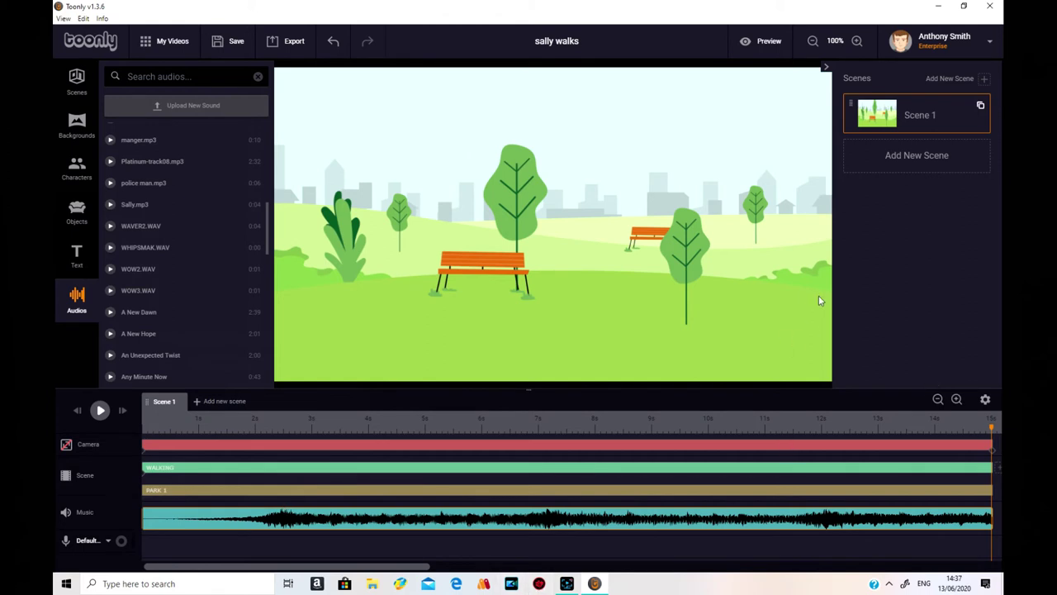
{"action": "left_click", "coordinate": [974, 517]}
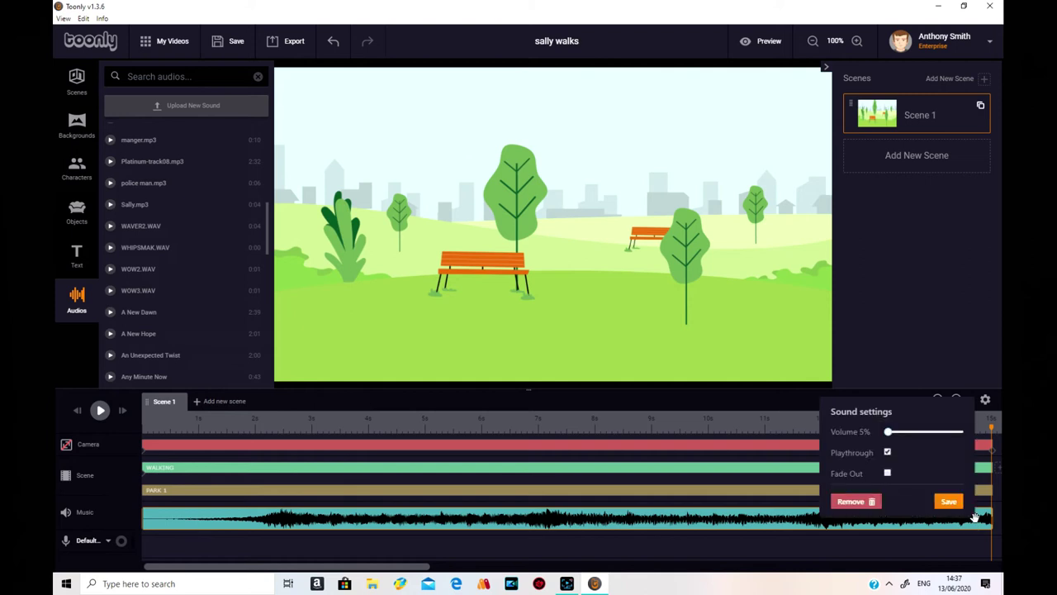
{"action": "left_click", "coordinate": [888, 474]}
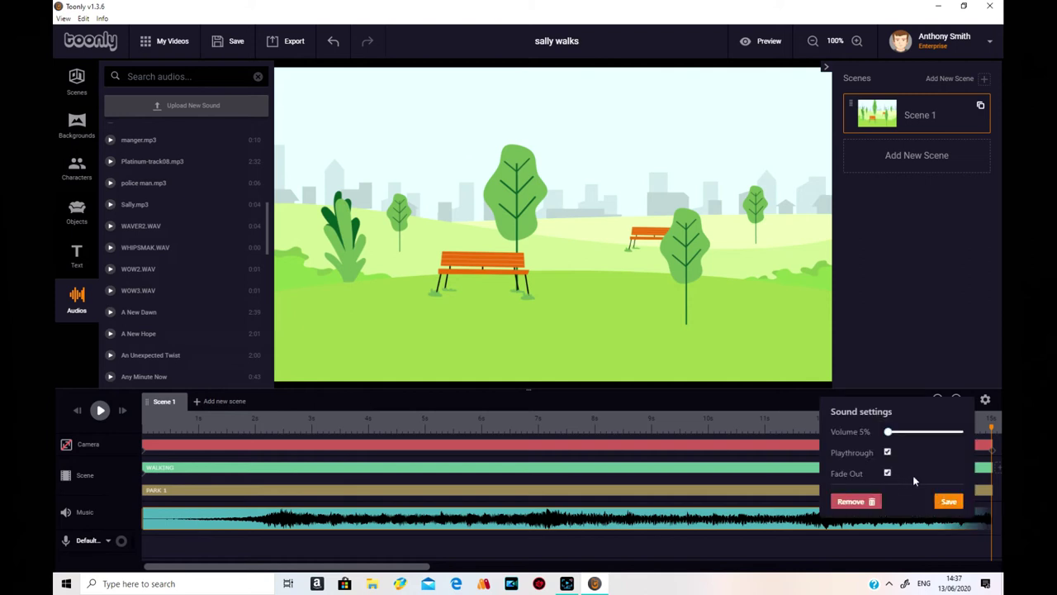
{"action": "left_click", "coordinate": [946, 502]}
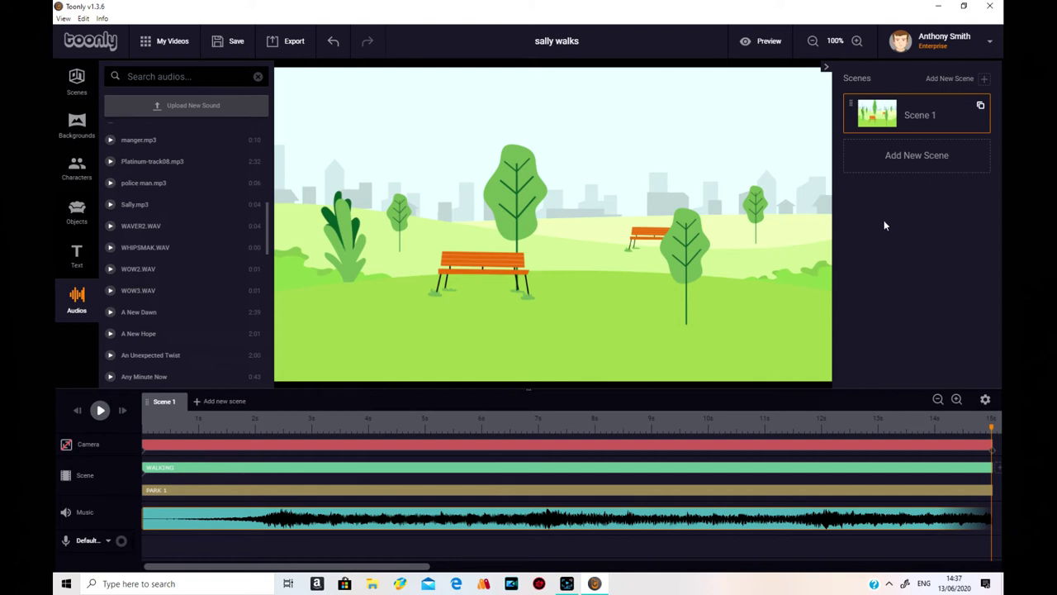
Step: Set up the video export at 1080p (1920x1080) with the Desktop as destination for sally walks.mp4
{"action": "left_click", "coordinate": [294, 45]}
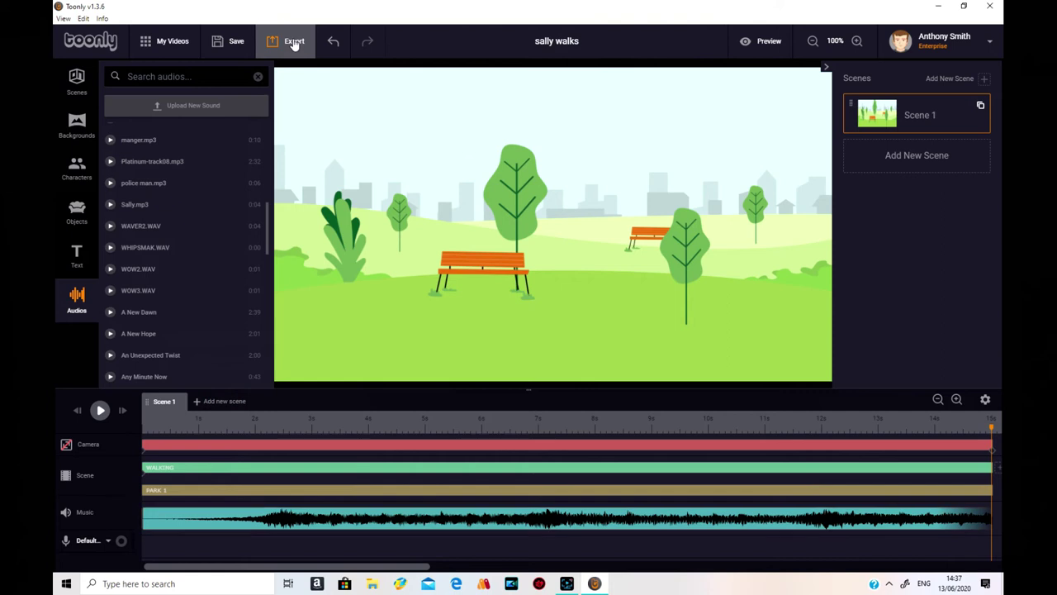
{"action": "left_click", "coordinate": [368, 159]}
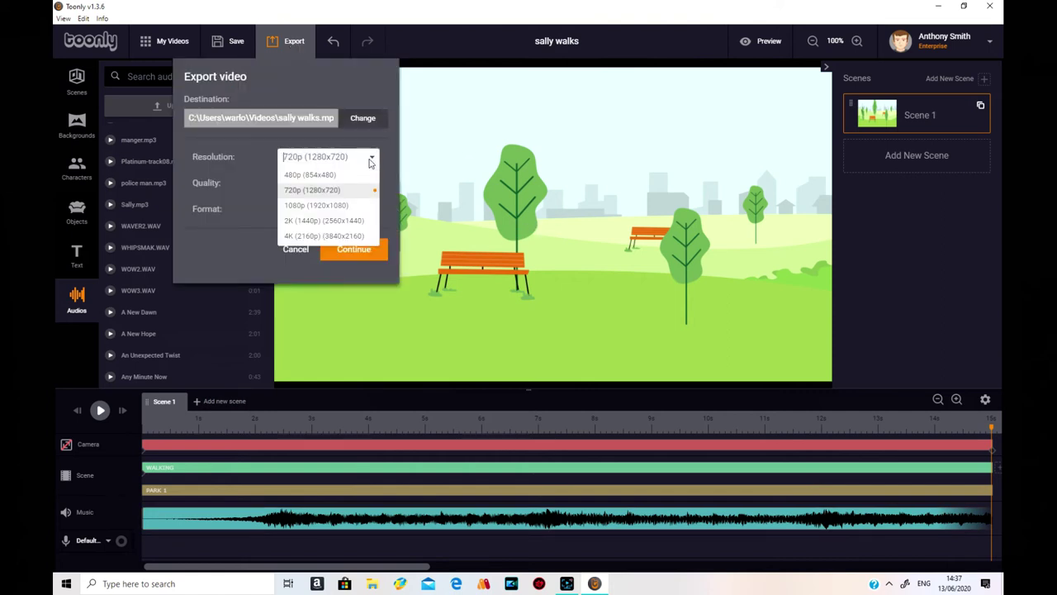
{"action": "left_click", "coordinate": [353, 204]}
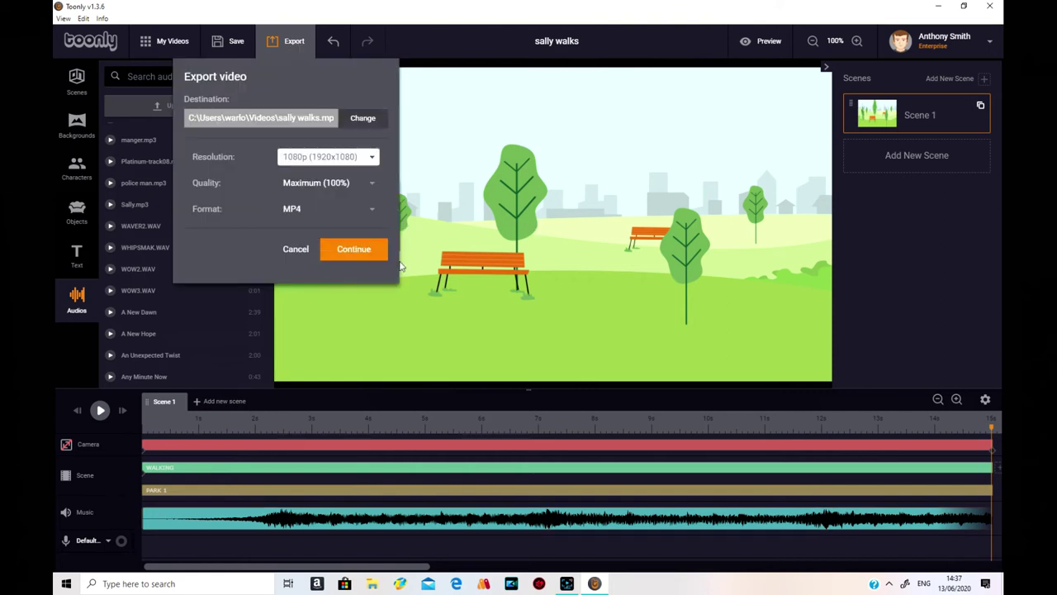
{"action": "left_click", "coordinate": [363, 118]}
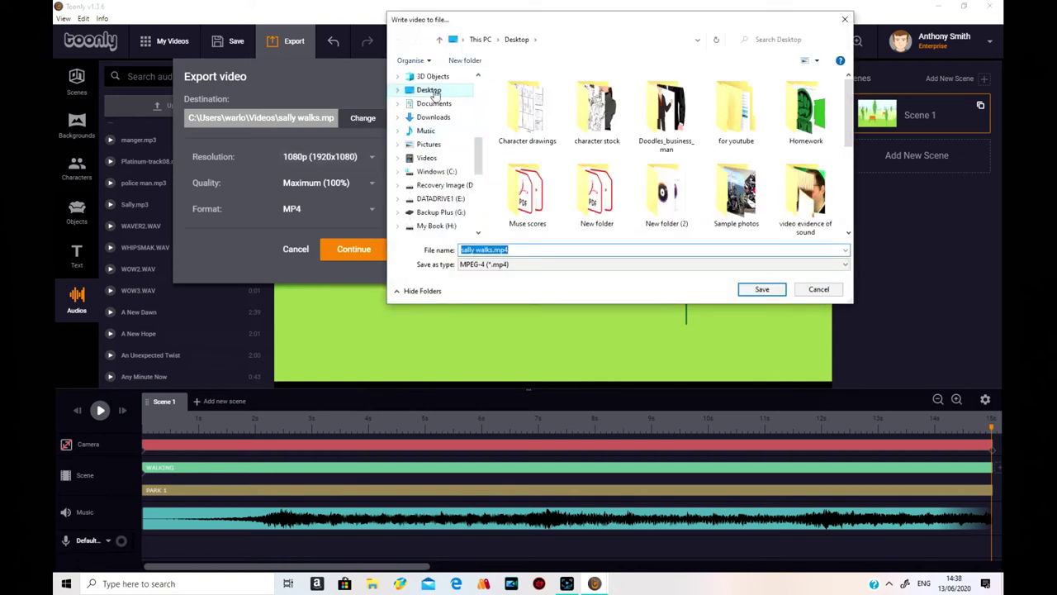
{"action": "left_click", "coordinate": [762, 289]}
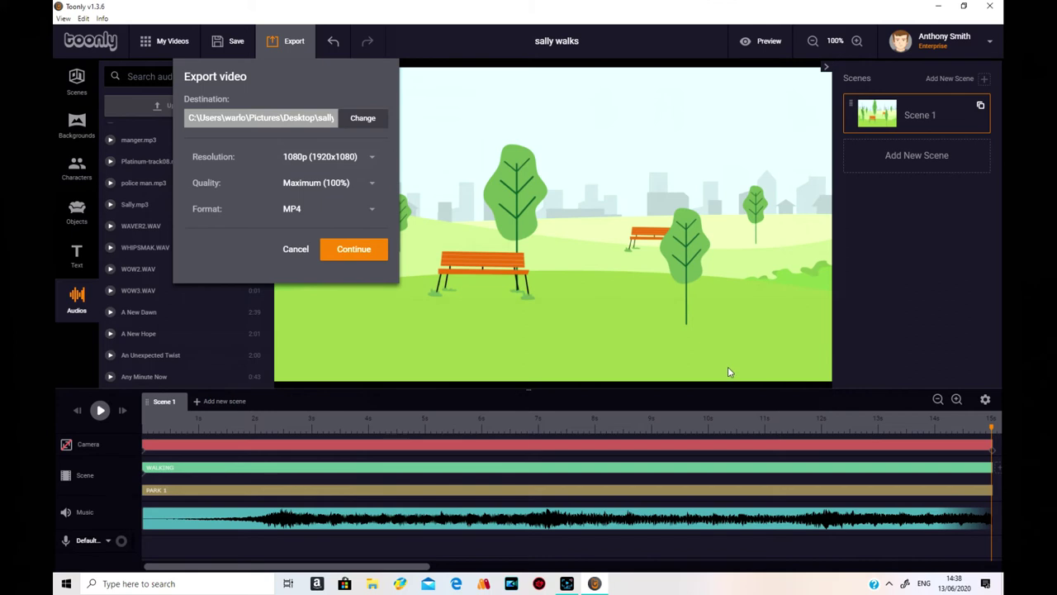
Step: Start the export of sally walks.mp4 with the chosen settings
{"action": "left_click", "coordinate": [354, 248]}
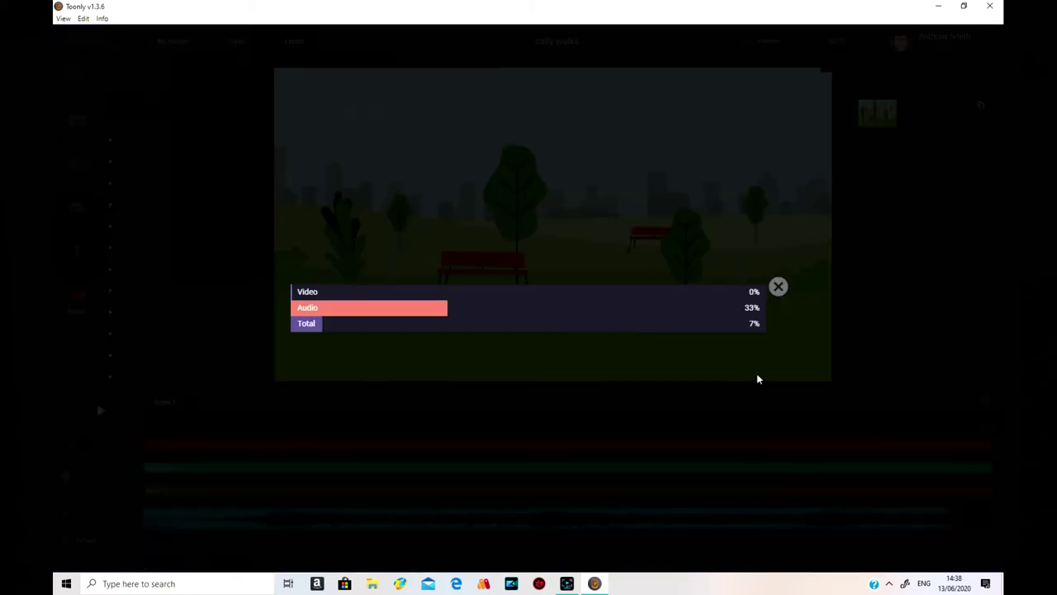
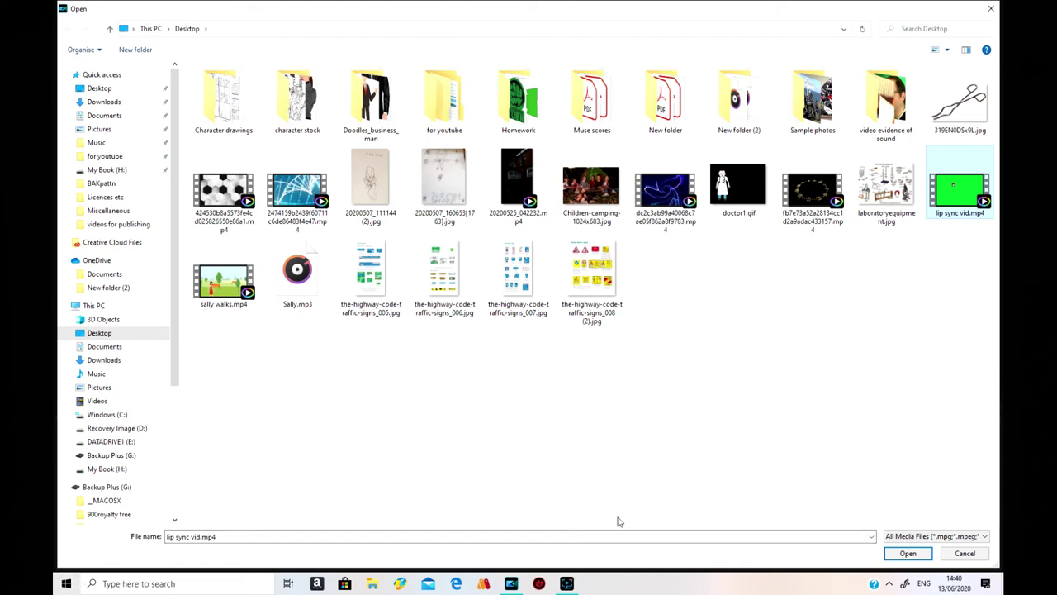
Step: In PowerDirector, import sally walks.mp4 and lip sync vid.mp4, placing the walking video on track 1 and the lip sync video on track 2 at the start
{"action": "left_click", "coordinate": [219, 290], "text": "ctrl"}
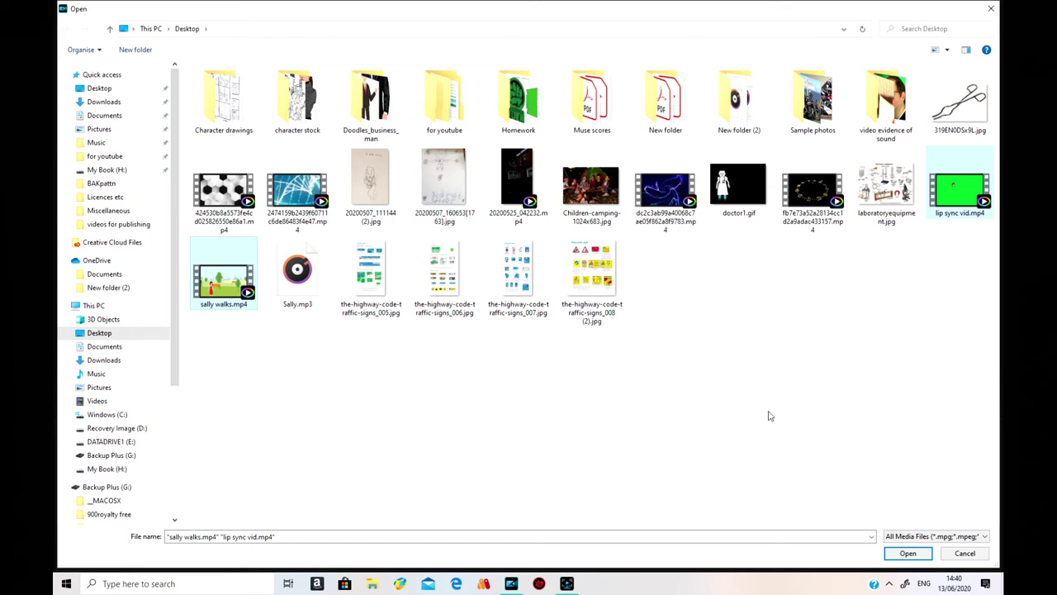
{"action": "left_click", "coordinate": [909, 553]}
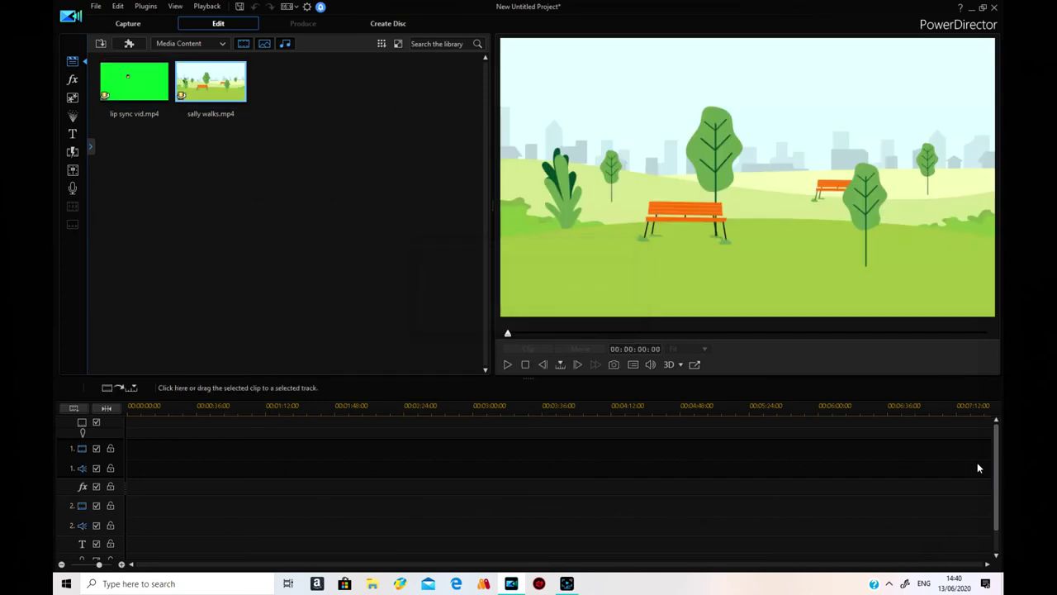
{"action": "left_click_drag", "start_coordinate": [198, 81], "coordinate": [129, 469]}
{"action": "left_click_drag", "start_coordinate": [99, 93], "coordinate": [131, 507]}
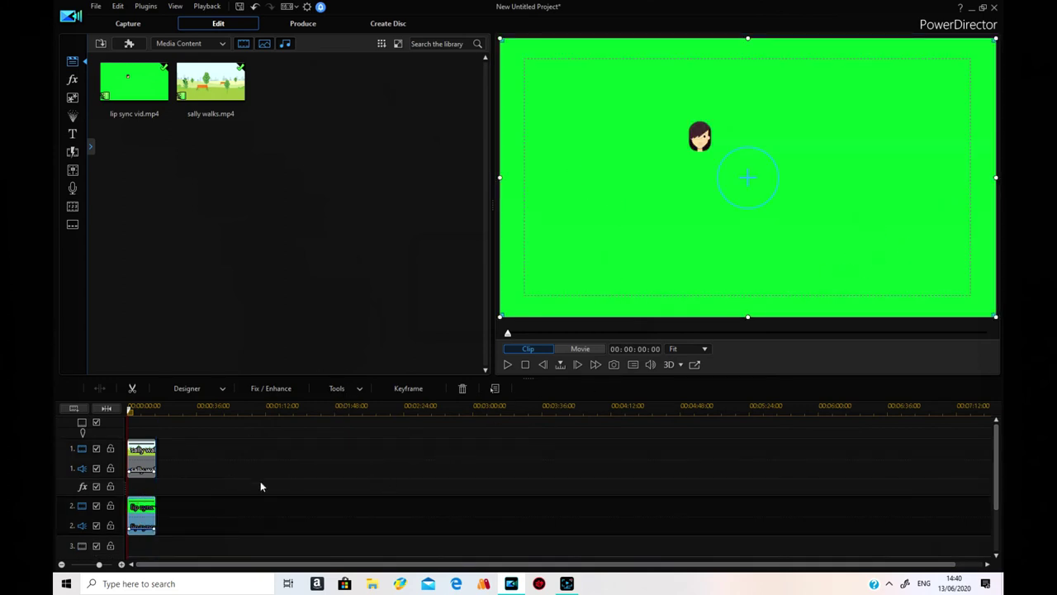
{"action": "right_click", "coordinate": [142, 520]}
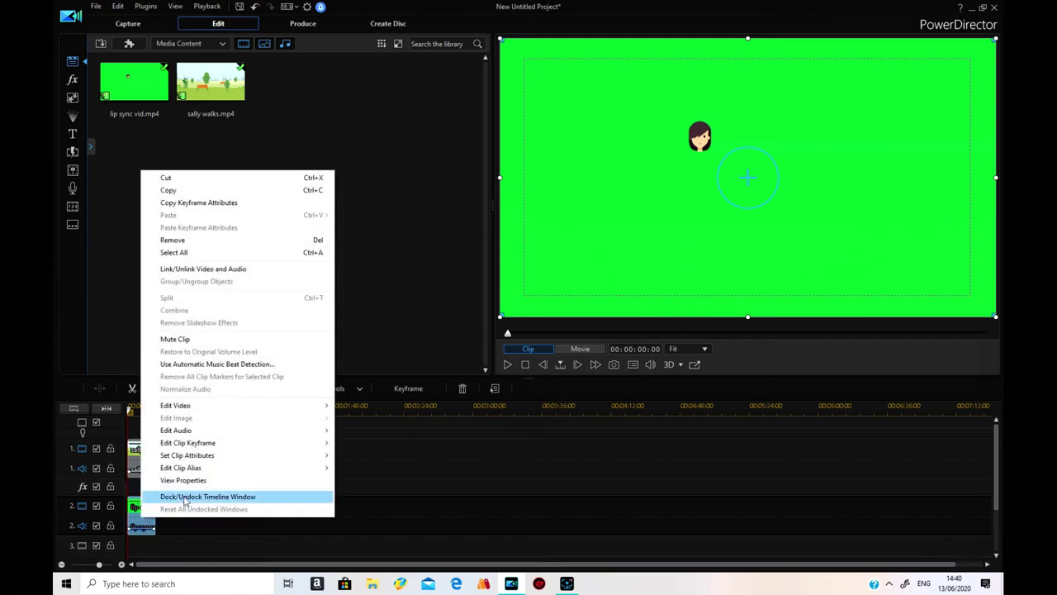
{"action": "left_click", "coordinate": [624, 446]}
{"action": "left_click", "coordinate": [149, 518]}
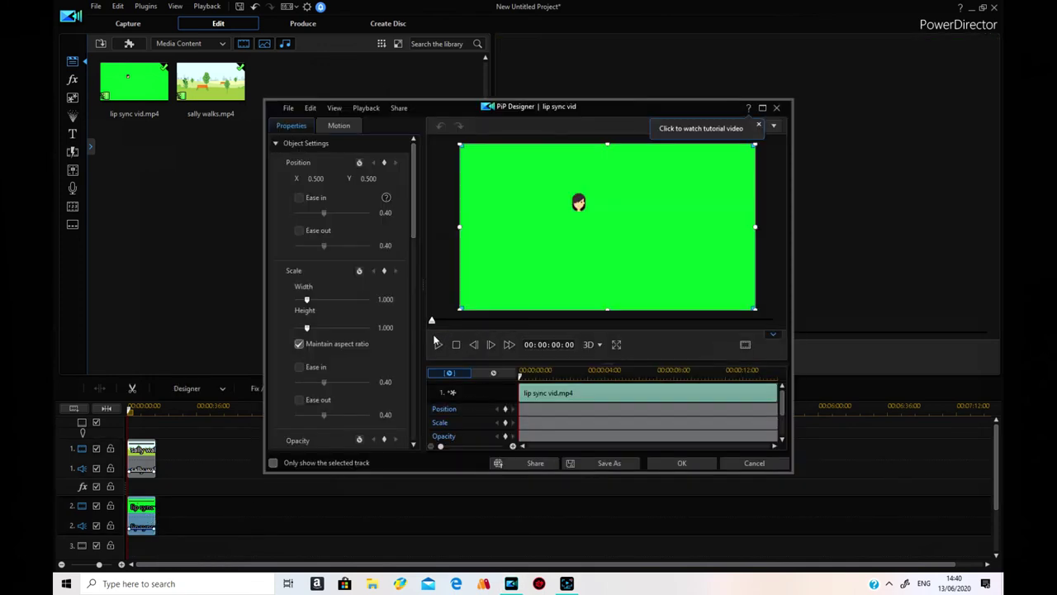
{"action": "left_click_drag", "start_coordinate": [413, 227], "coordinate": [406, 321]}
{"action": "left_click", "coordinate": [287, 276]}
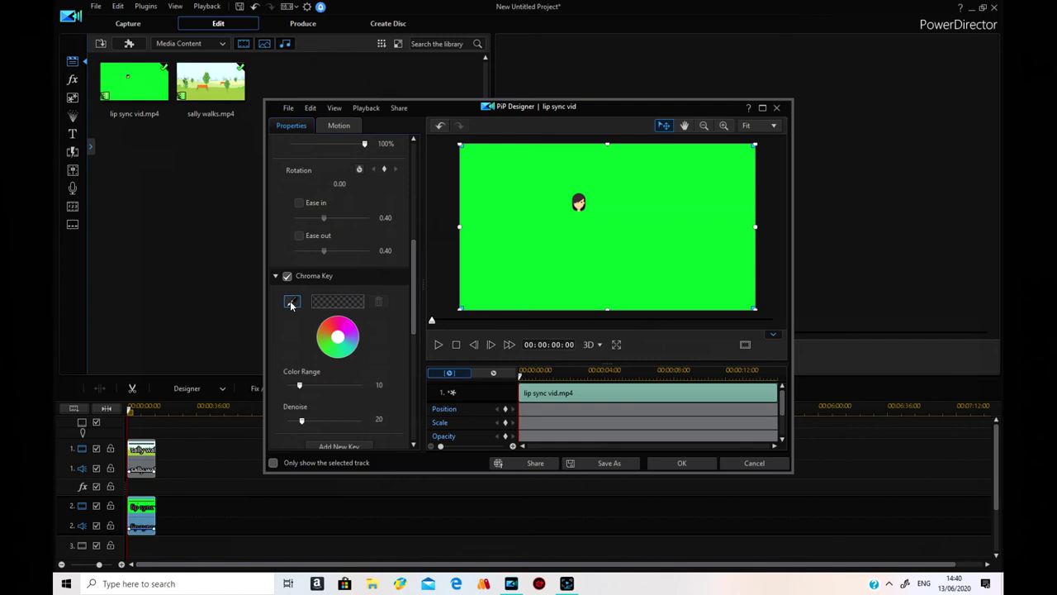
{"action": "left_click", "coordinate": [293, 302]}
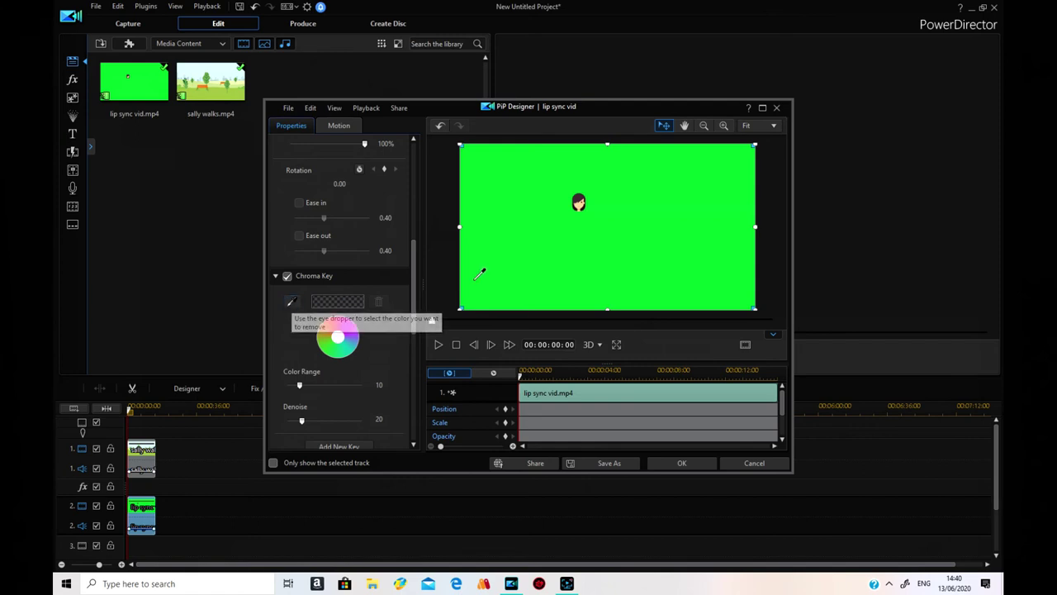
{"action": "left_click", "coordinate": [588, 219]}
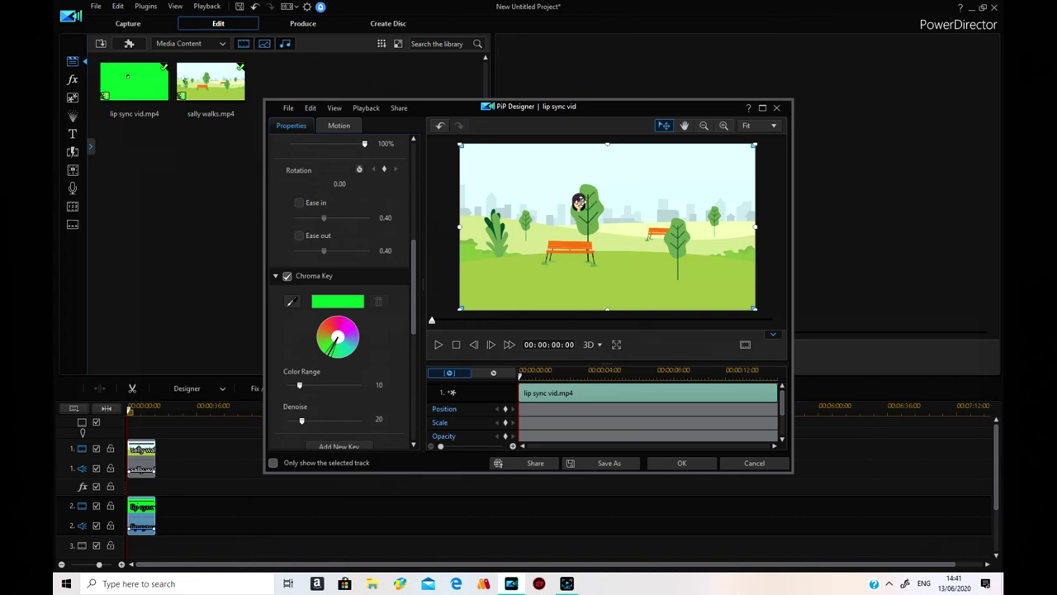
{"action": "left_click_drag", "start_coordinate": [578, 202], "coordinate": [450, 248]}
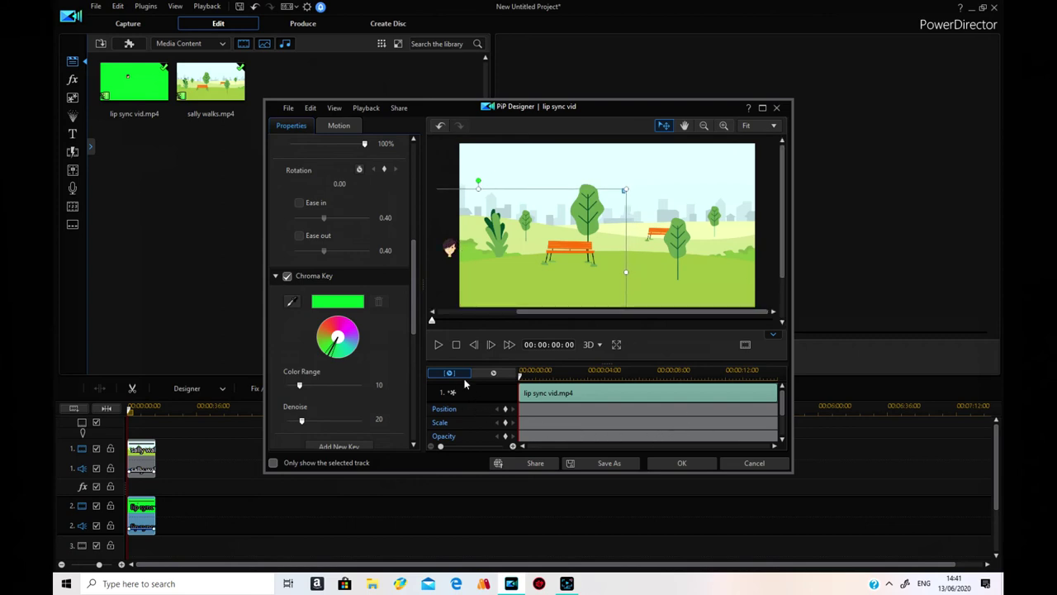
{"action": "left_click", "coordinate": [440, 343]}
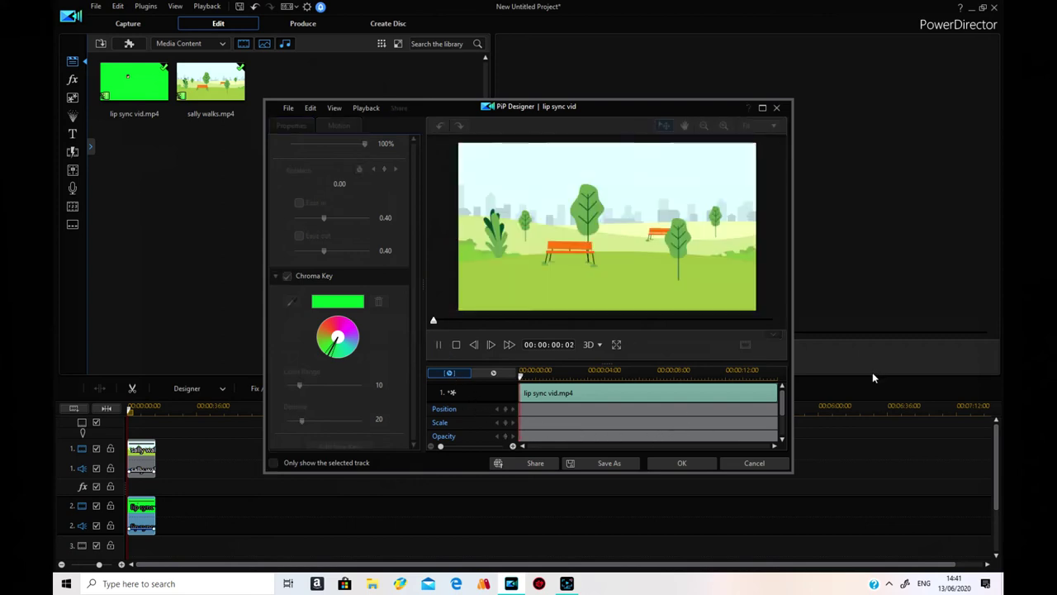
{"action": "left_click", "coordinate": [440, 344]}
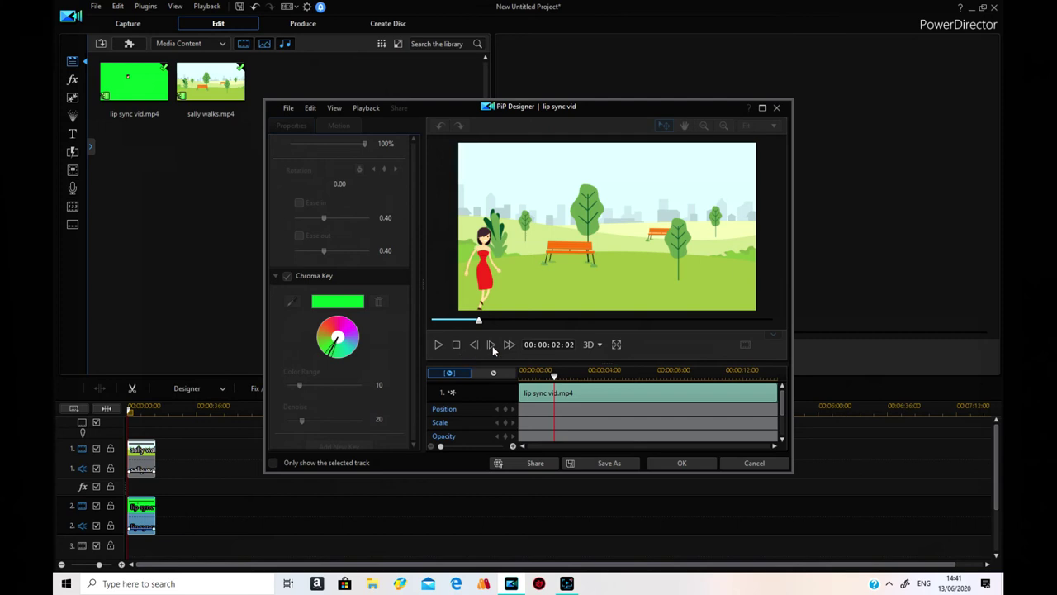
{"action": "left_click", "coordinate": [474, 345]}
{"action": "left_click_drag", "start_coordinate": [475, 324], "coordinate": [431, 322]}
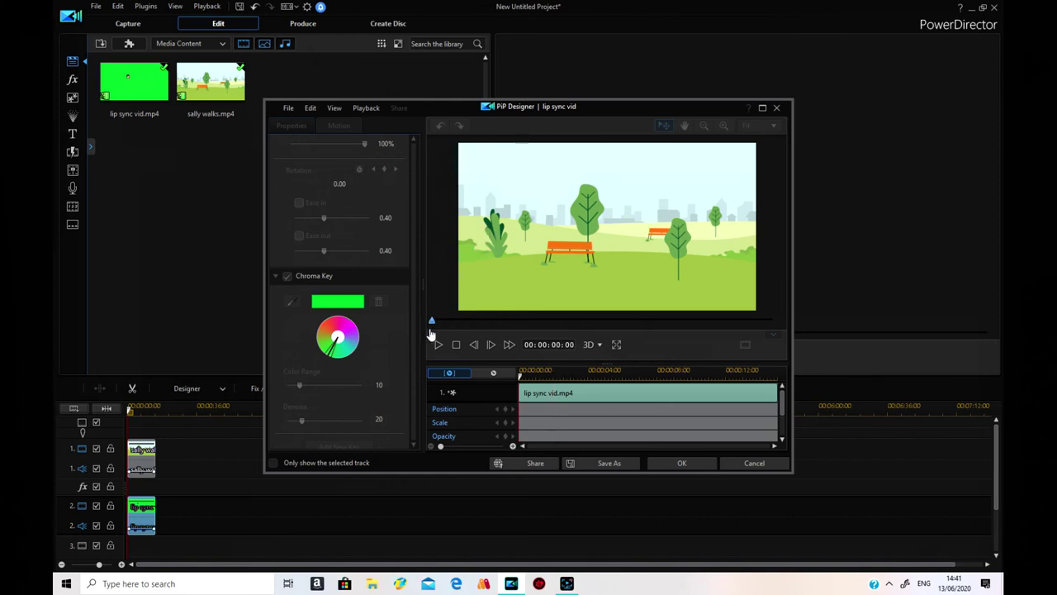
{"action": "left_click", "coordinate": [754, 463]}
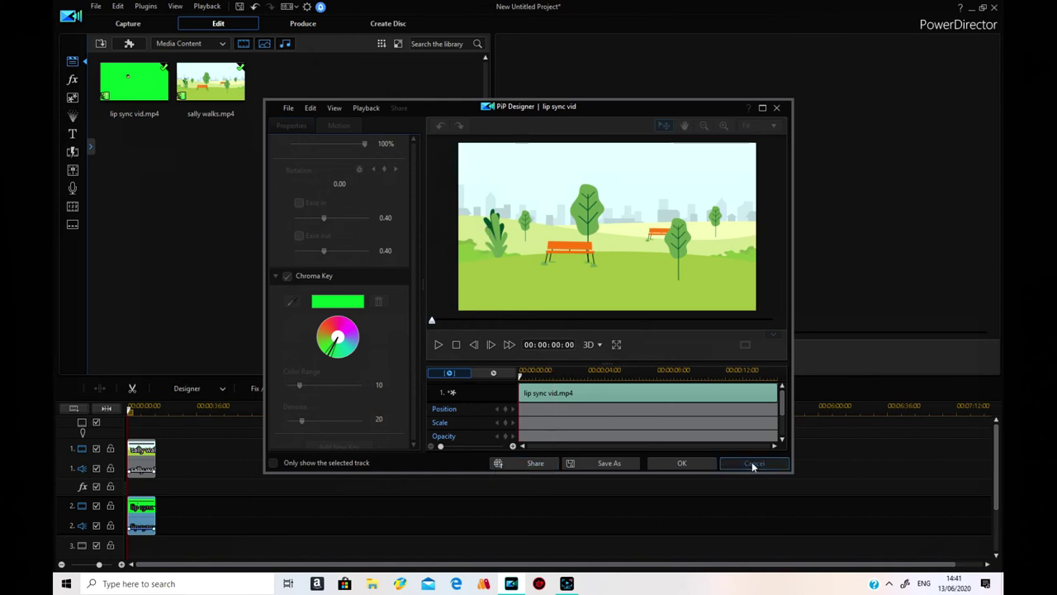
{"action": "left_click", "coordinate": [553, 316]}
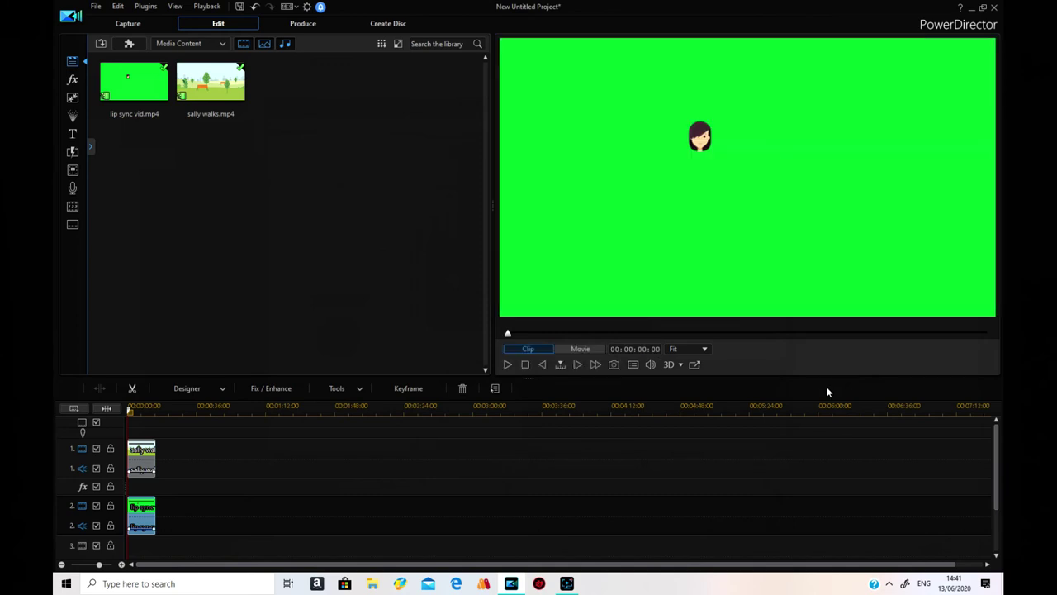
Step: Open the lip sync vid clip in PiP Designer, enable Chroma Key and sample the green background as the colour to remove
{"action": "right_click", "coordinate": [145, 514]}
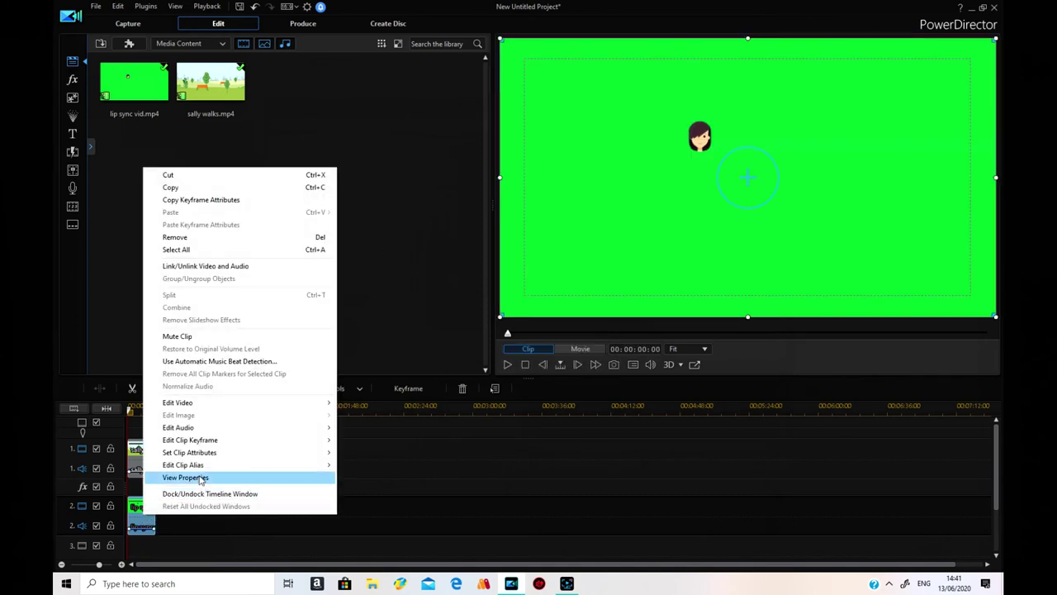
{"action": "left_click", "coordinate": [138, 509]}
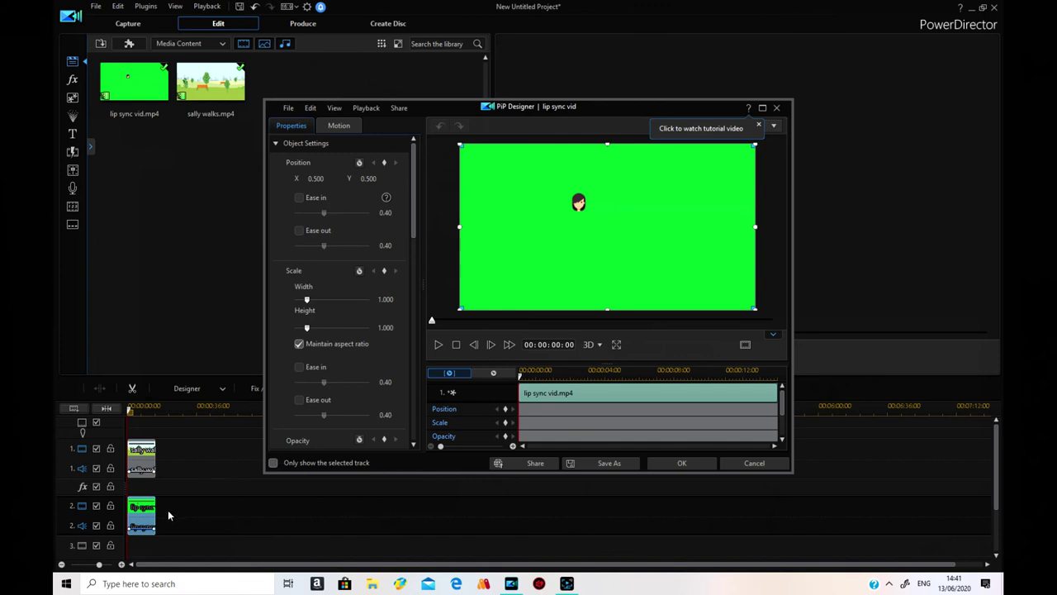
{"action": "left_click_drag", "start_coordinate": [410, 232], "coordinate": [409, 331]}
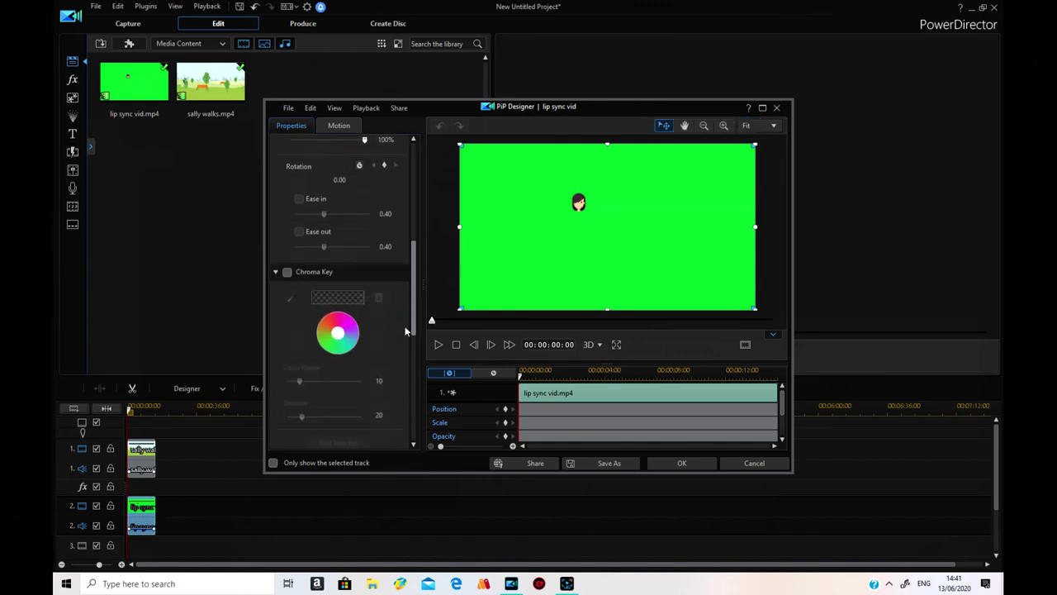
{"action": "left_click", "coordinate": [287, 272]}
{"action": "left_click", "coordinate": [291, 298]}
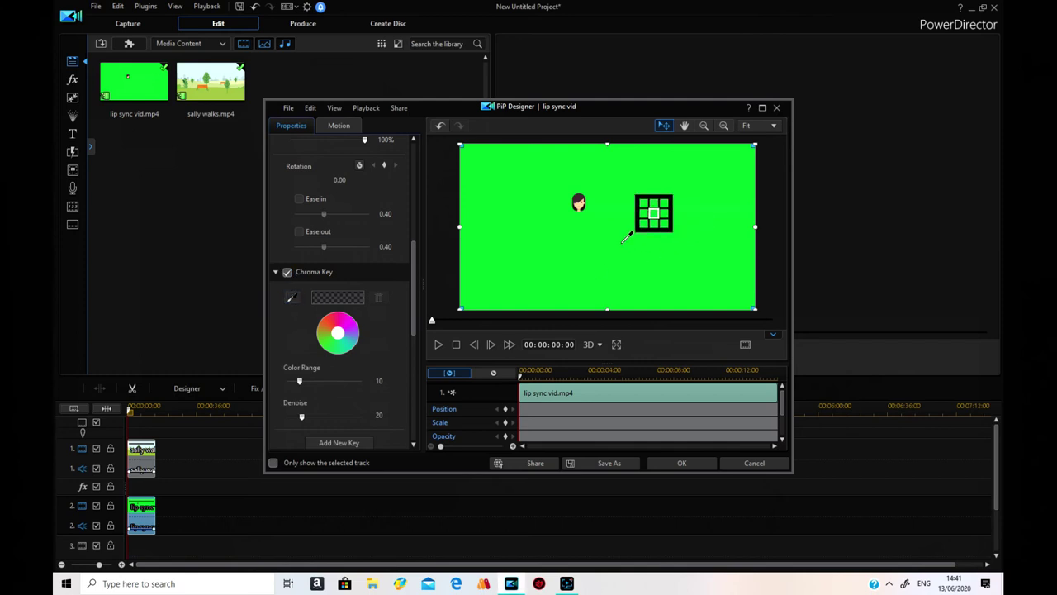
{"action": "left_click", "coordinate": [582, 219]}
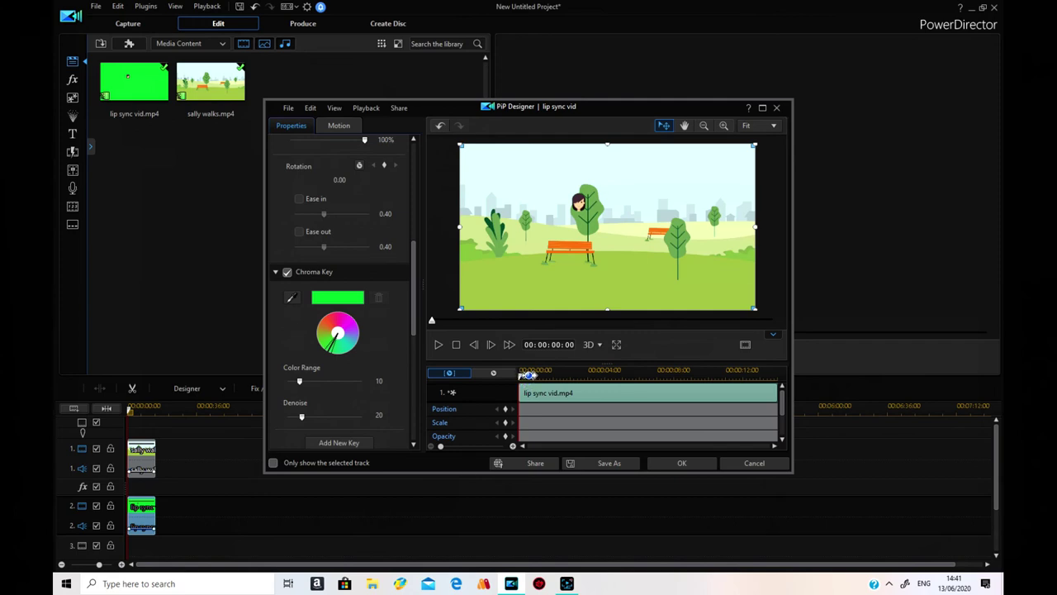
Step: Keyframe the head's position over the walking woman's face at 00:00:01:05, 00:00:04:10 and 00:00:08:01
{"action": "left_click_drag", "start_coordinate": [521, 376], "coordinate": [543, 385]}
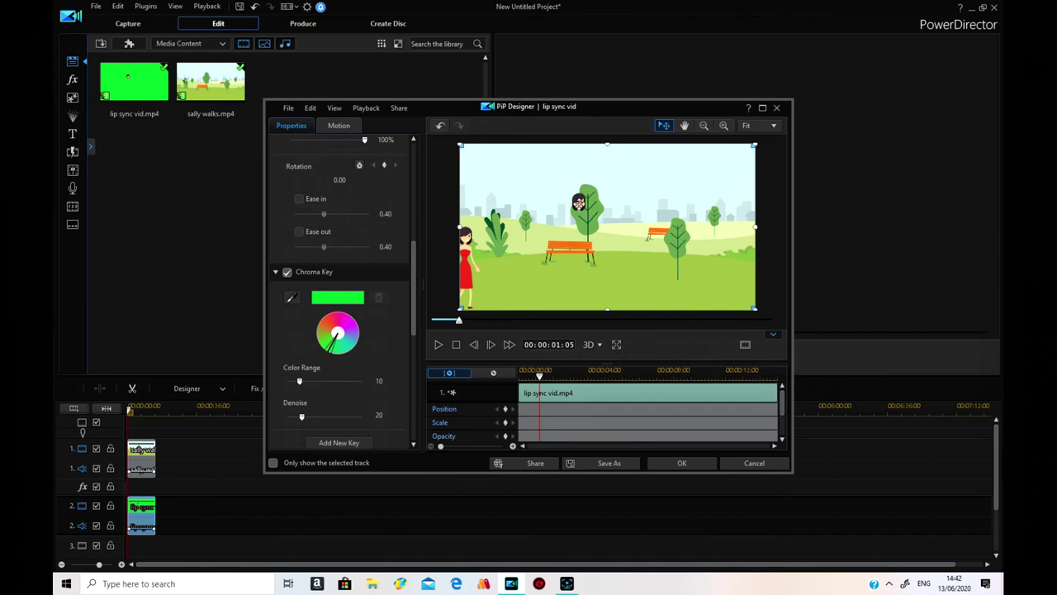
{"action": "left_click_drag", "start_coordinate": [579, 203], "coordinate": [465, 239]}
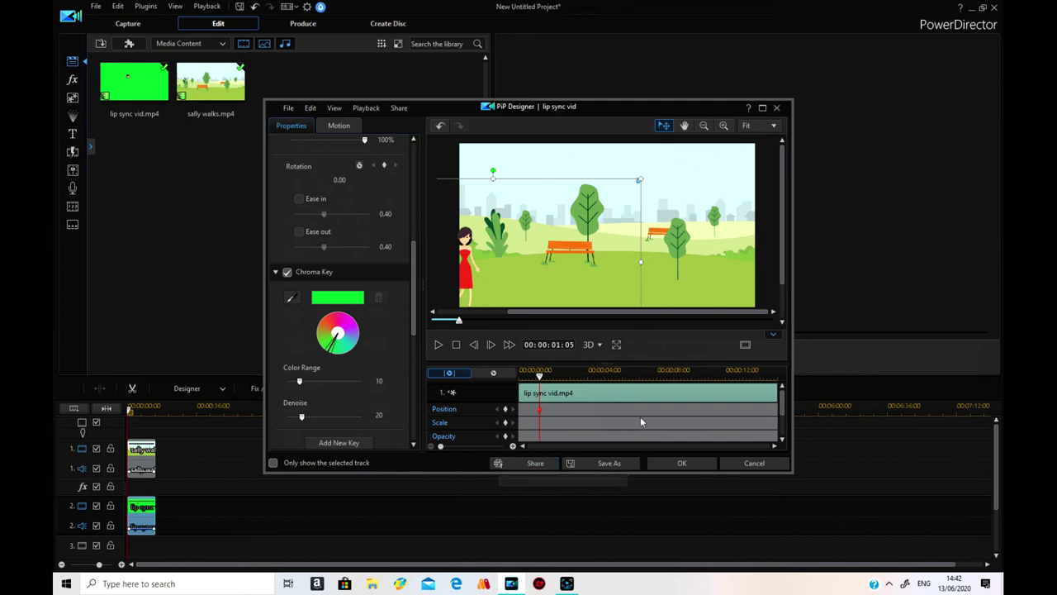
{"action": "left_click", "coordinate": [595, 378]}
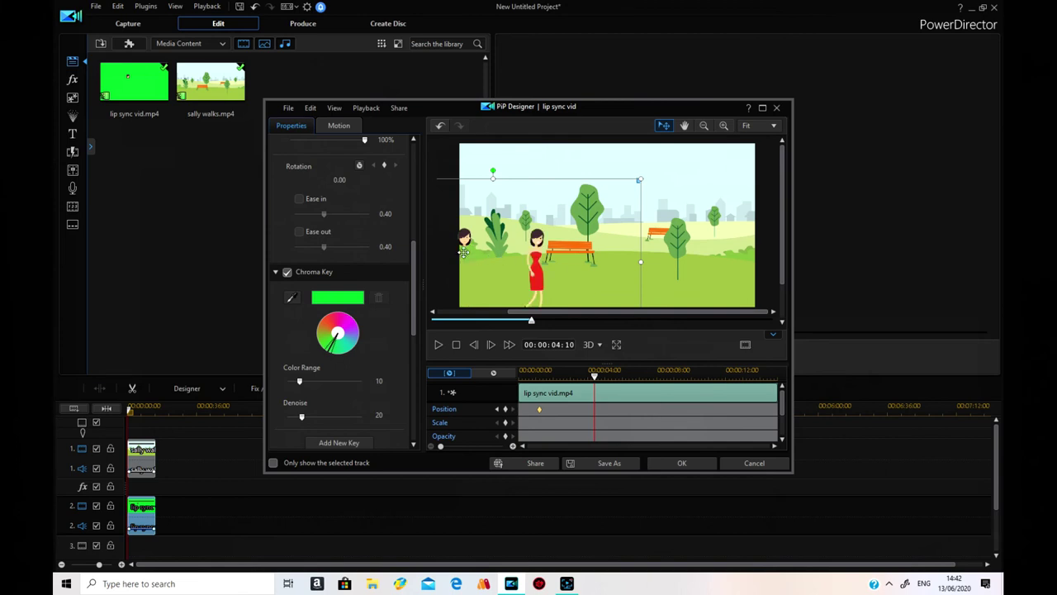
{"action": "left_click_drag", "start_coordinate": [465, 239], "coordinate": [537, 239]}
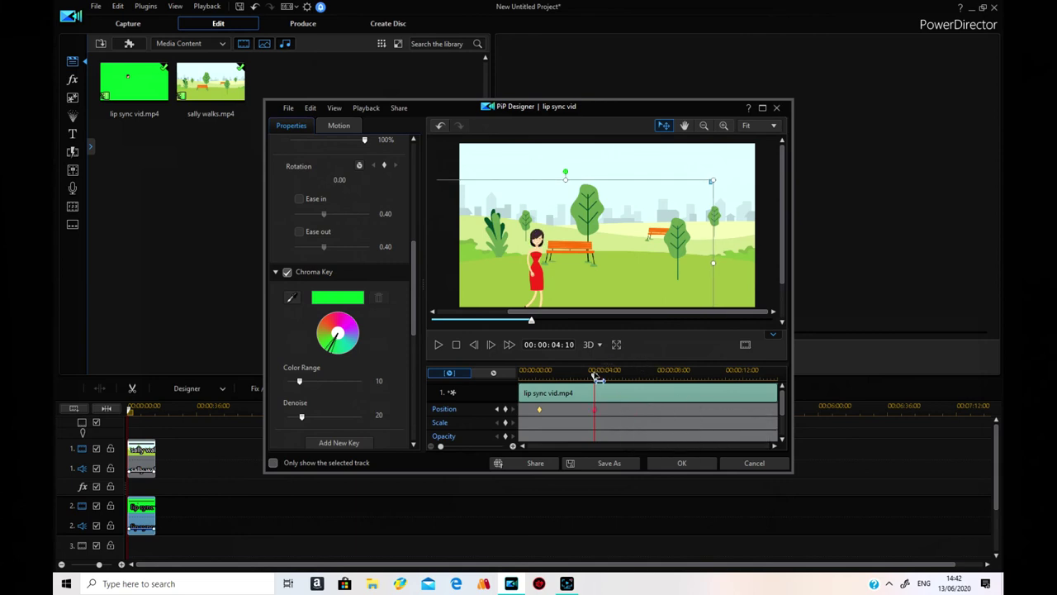
{"action": "left_click_drag", "start_coordinate": [595, 377], "coordinate": [661, 377]}
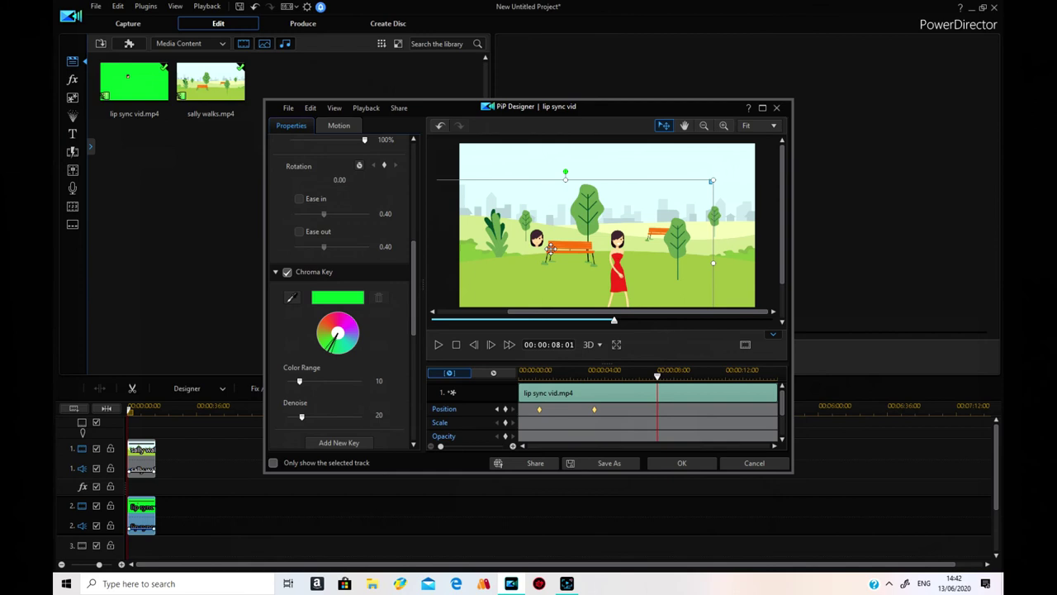
{"action": "left_click_drag", "start_coordinate": [536, 240], "coordinate": [618, 241]}
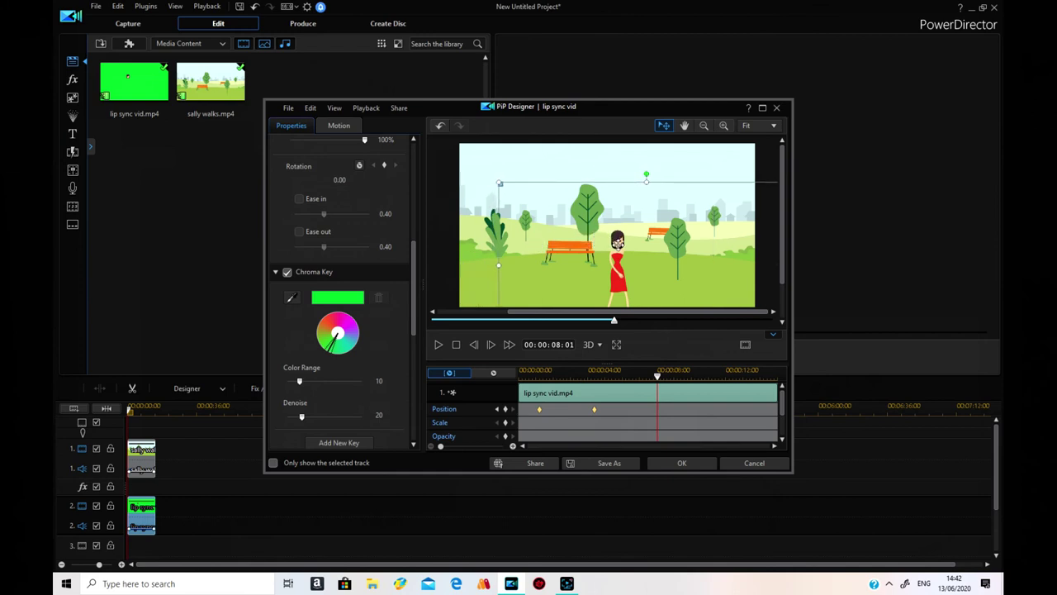
Step: Keyframe the head over the woman's face at 00:00:11:12 and 00:00:14:07, move it past the frame's edge at 00:00:14:24, and apply the changes
{"action": "left_click", "coordinate": [716, 373]}
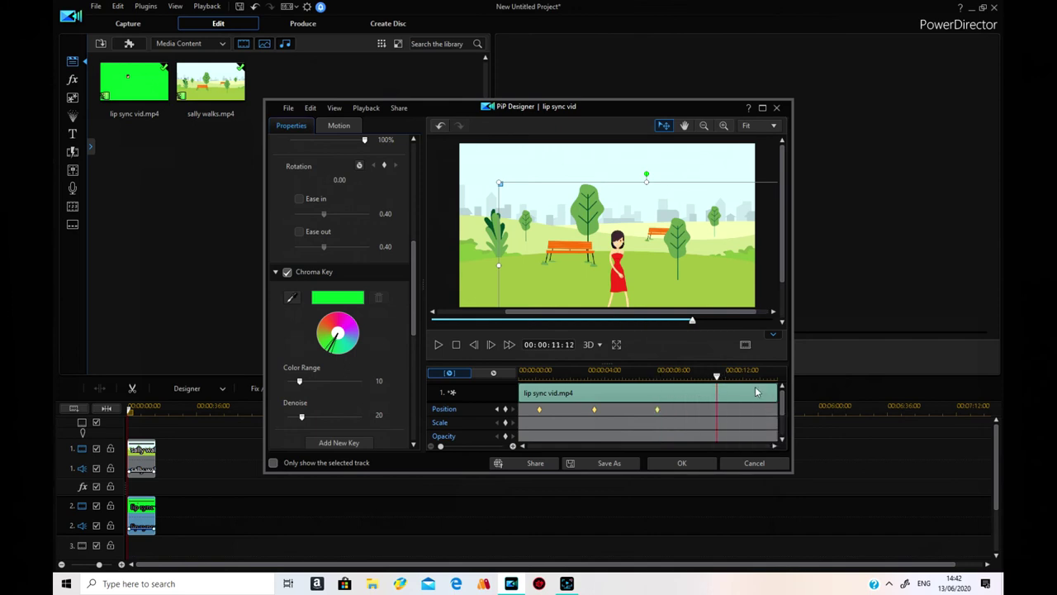
{"action": "left_click_drag", "start_coordinate": [617, 242], "coordinate": [694, 242]}
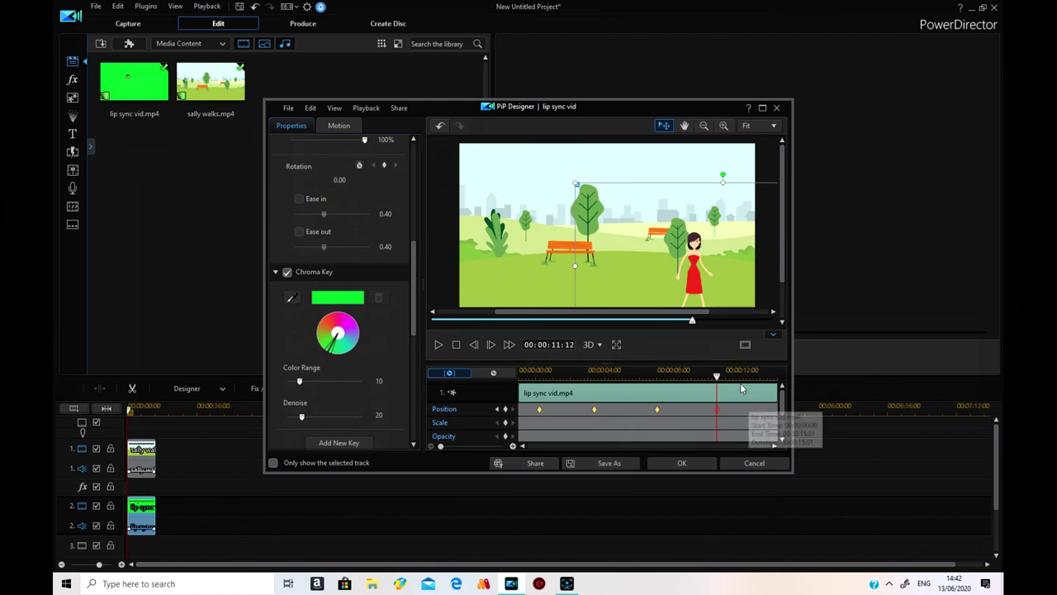
{"action": "mouse_move", "coordinate": [717, 378]}
{"action": "left_mouse_down"}
{"action": "mouse_move", "coordinate": [780, 385]}
{"action": "mouse_move", "coordinate": [771, 381]}
{"action": "left_mouse_up"}
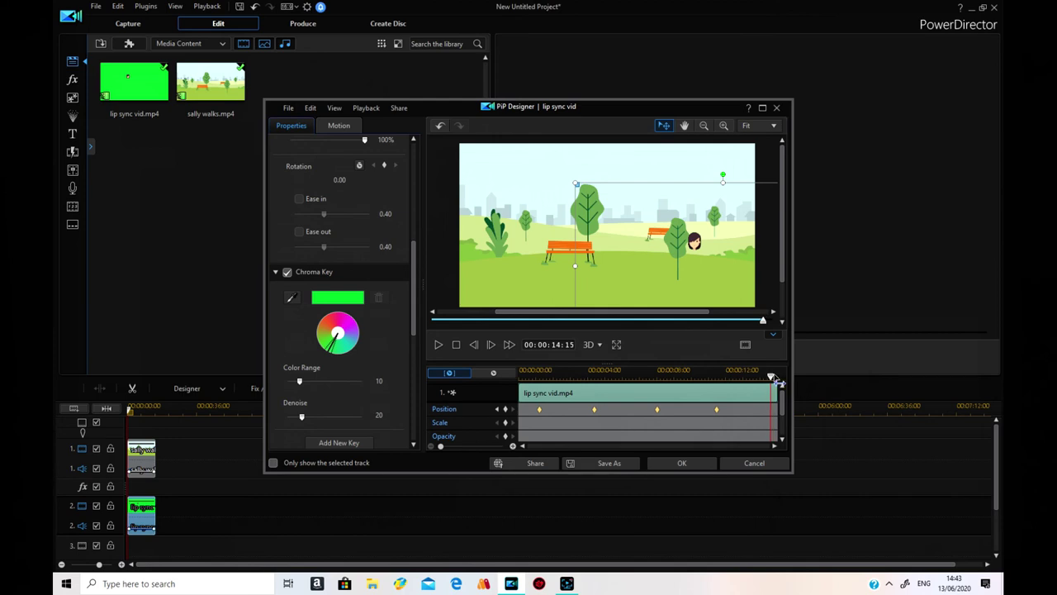
{"action": "left_click_drag", "start_coordinate": [775, 384], "coordinate": [771, 384]}
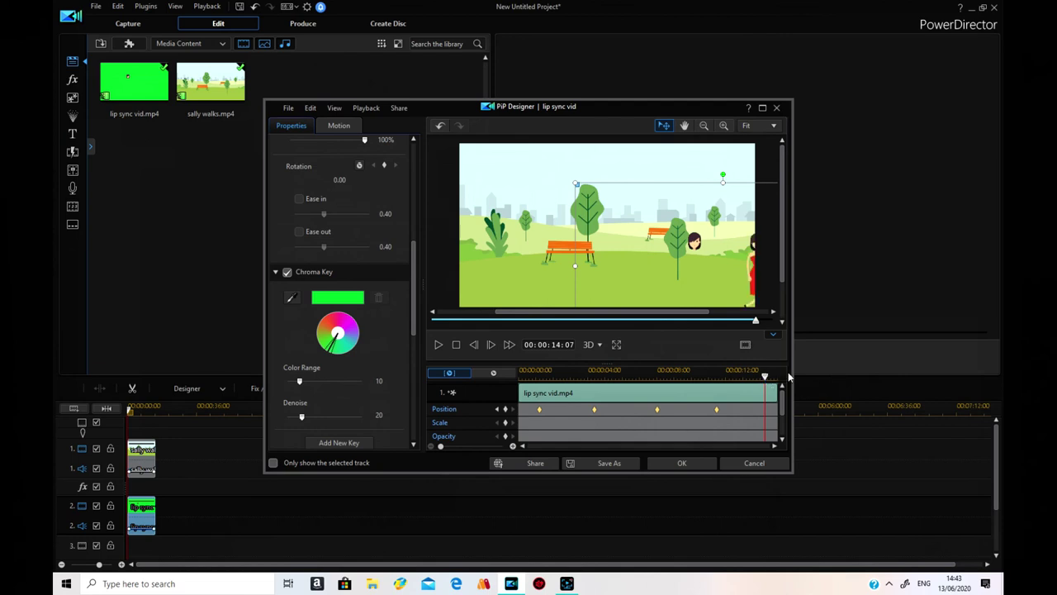
{"action": "left_click_drag", "start_coordinate": [696, 245], "coordinate": [760, 249]}
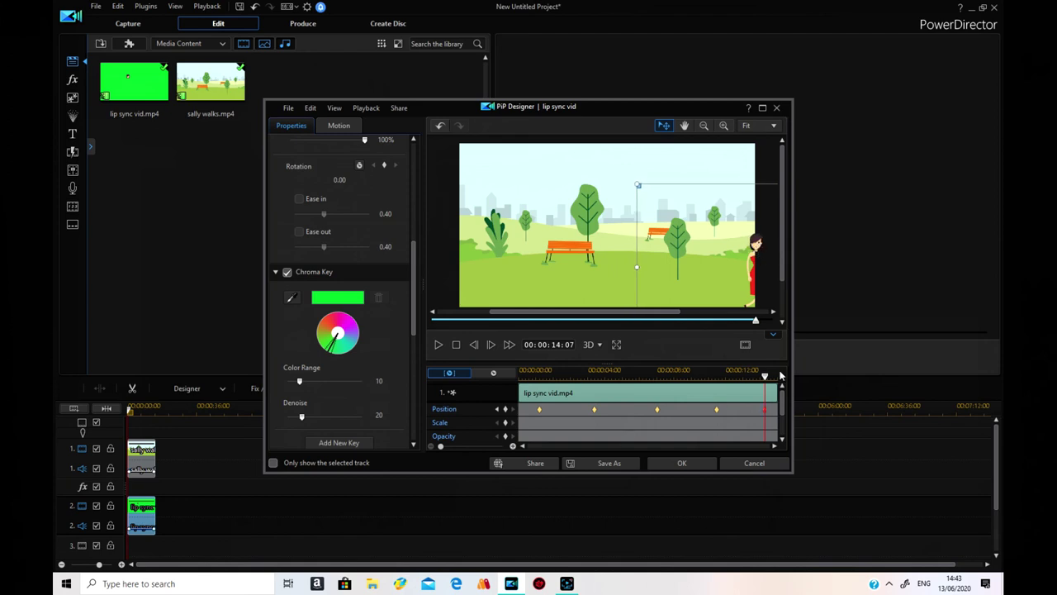
{"action": "left_click_drag", "start_coordinate": [765, 377], "coordinate": [778, 380]}
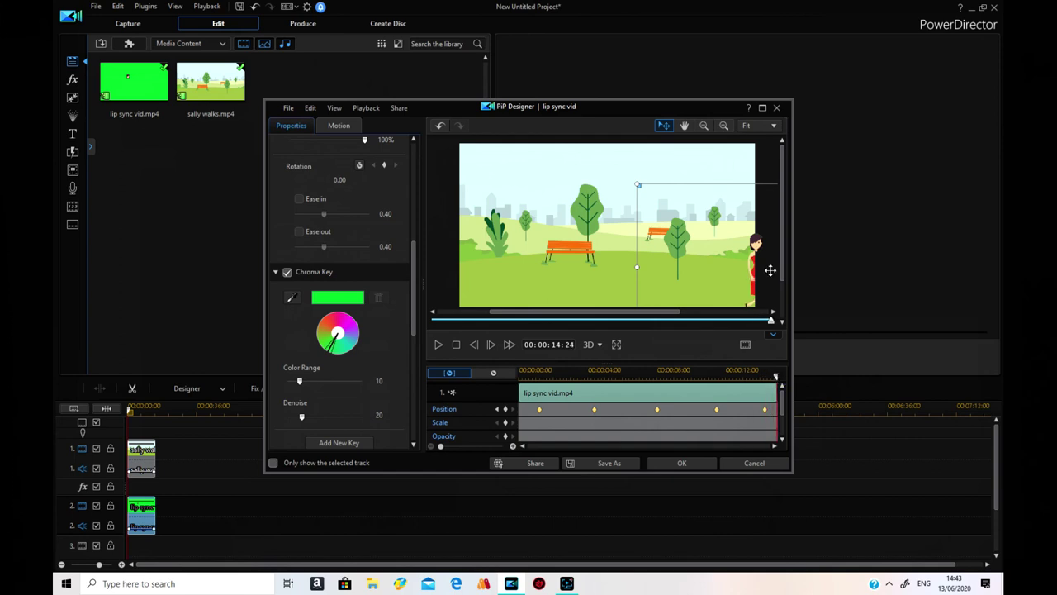
{"action": "left_click_drag", "start_coordinate": [757, 244], "coordinate": [769, 246]}
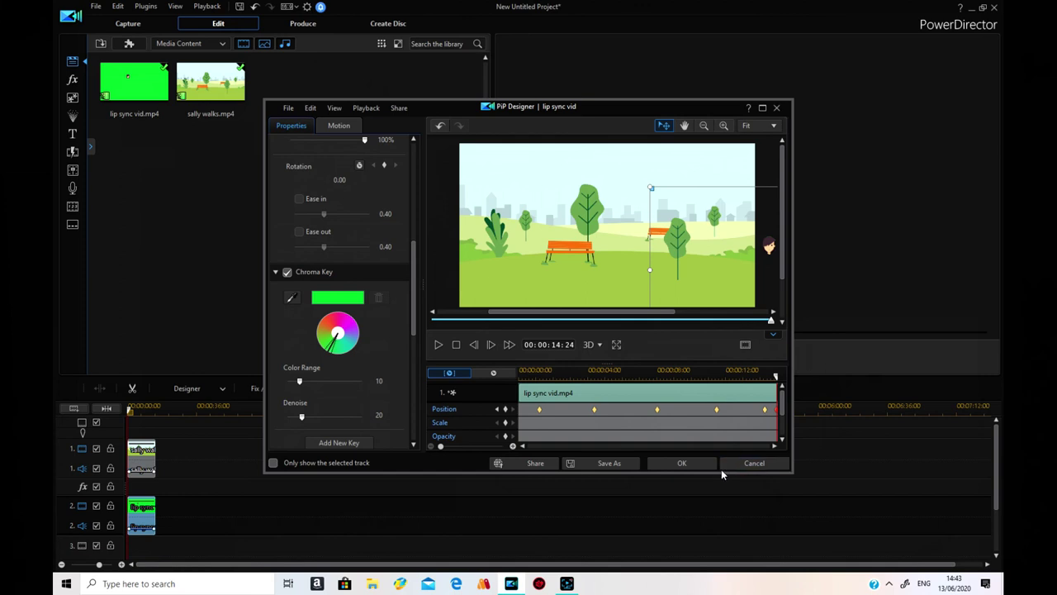
{"action": "left_click", "coordinate": [692, 466]}
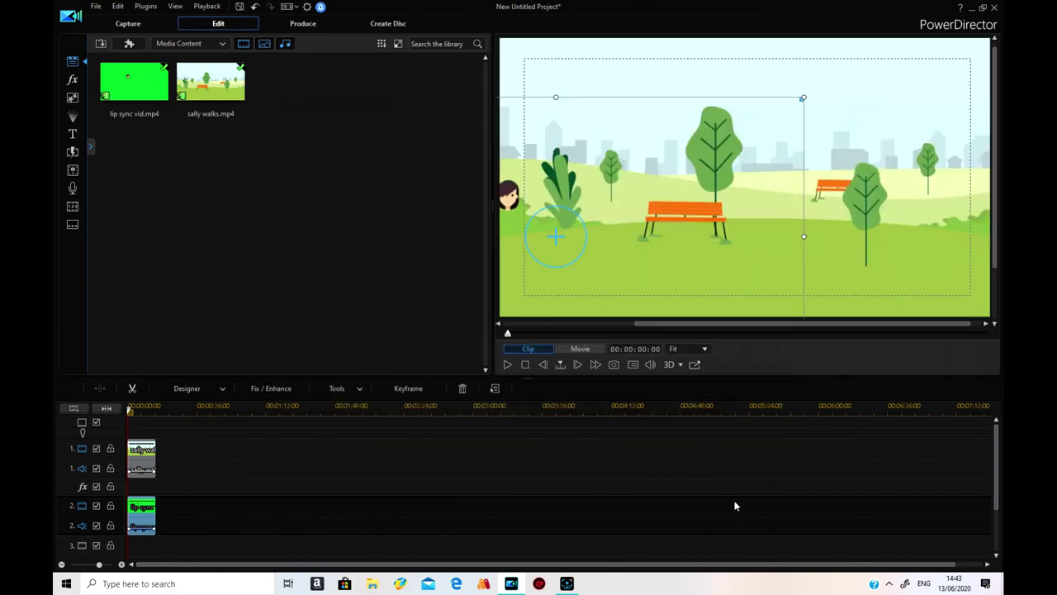
Step: Preview the composite, move the lip sync head past the frame's left edge to about X 0.054, Y 0.718 at 00:00:00:00 in PiP Designer, and apply
{"action": "left_click", "coordinate": [508, 364]}
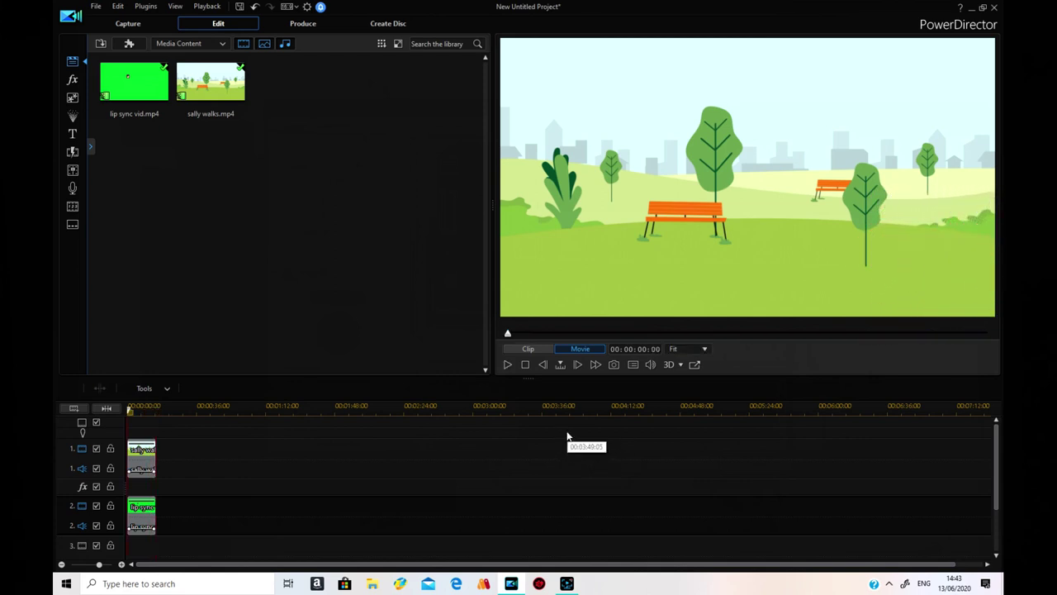
{"action": "left_click", "coordinate": [142, 509]}
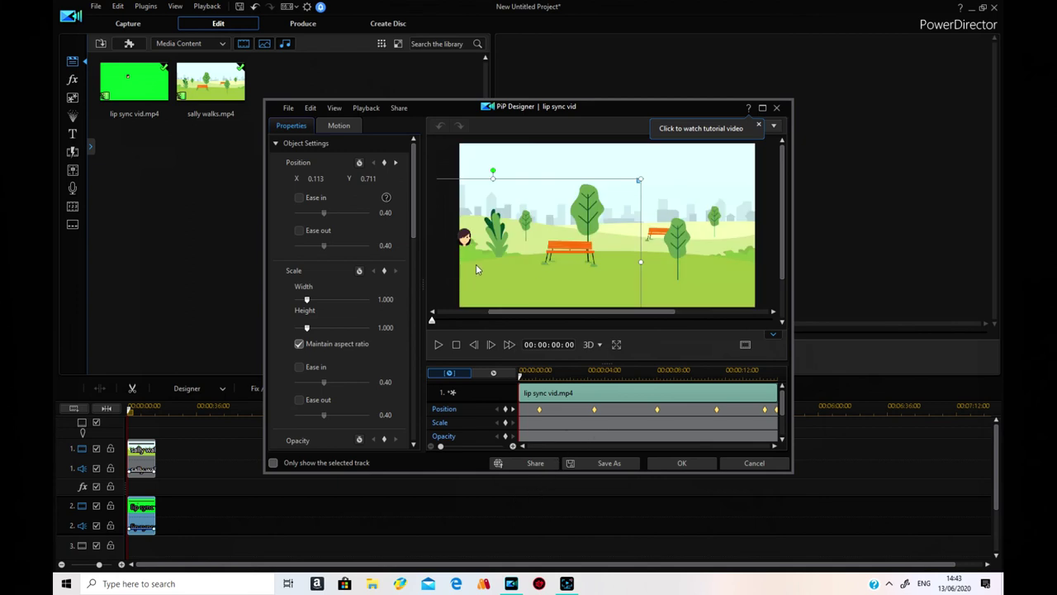
{"action": "left_click", "coordinate": [465, 239]}
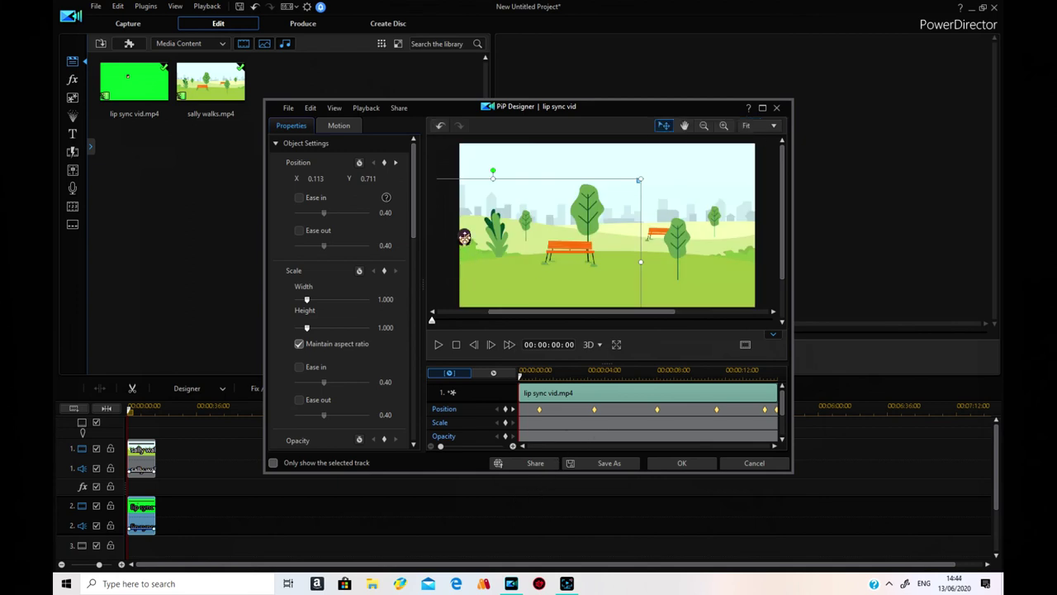
{"action": "left_click_drag", "start_coordinate": [465, 239], "coordinate": [446, 241]}
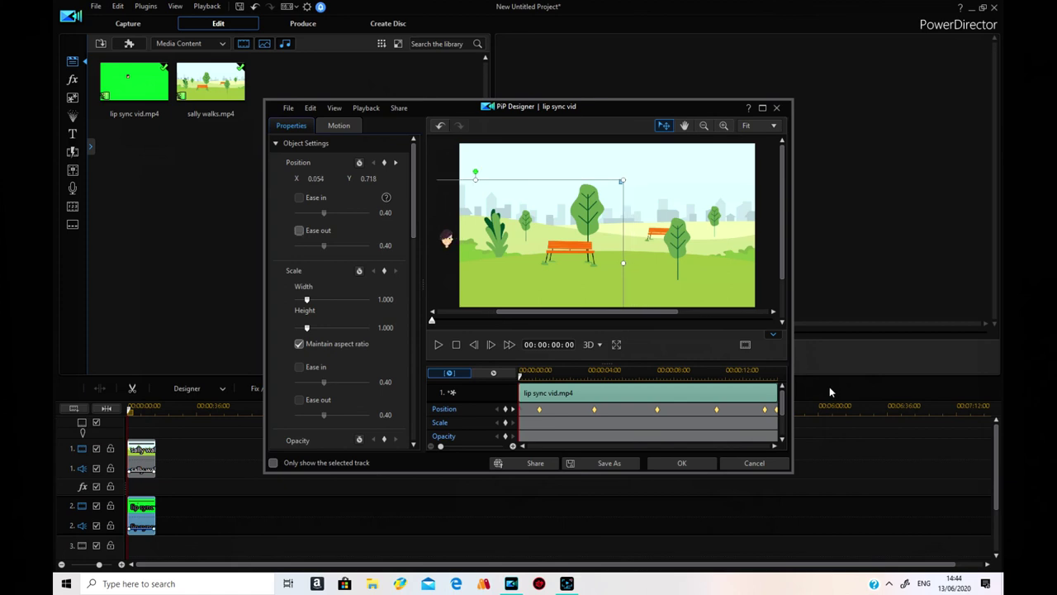
{"action": "left_click", "coordinate": [683, 464]}
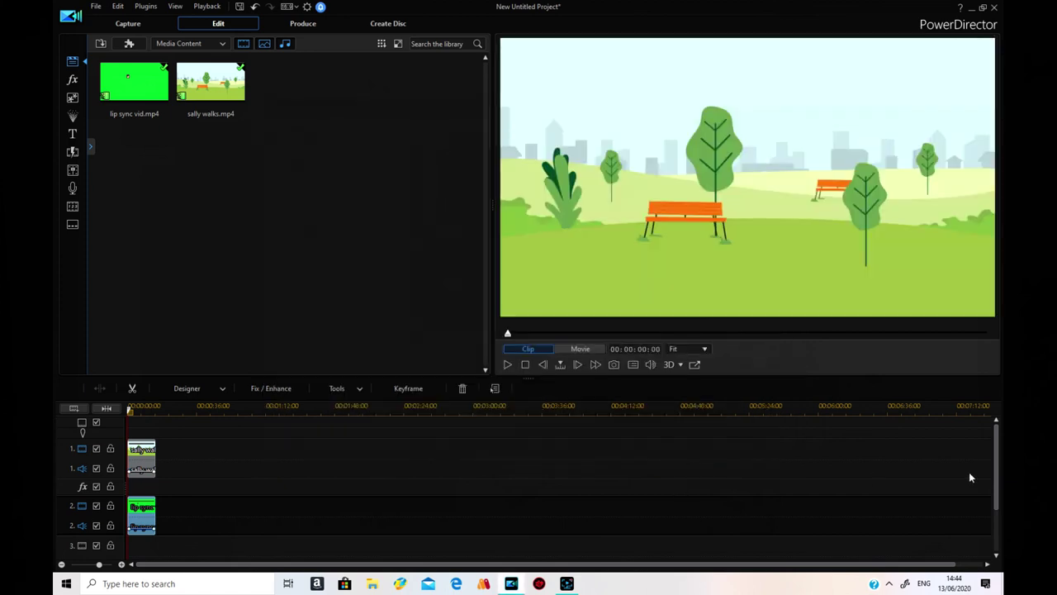
Step: Play the composited movie from the start to check the head's tracking over the walking woman
{"action": "left_click", "coordinate": [509, 364]}
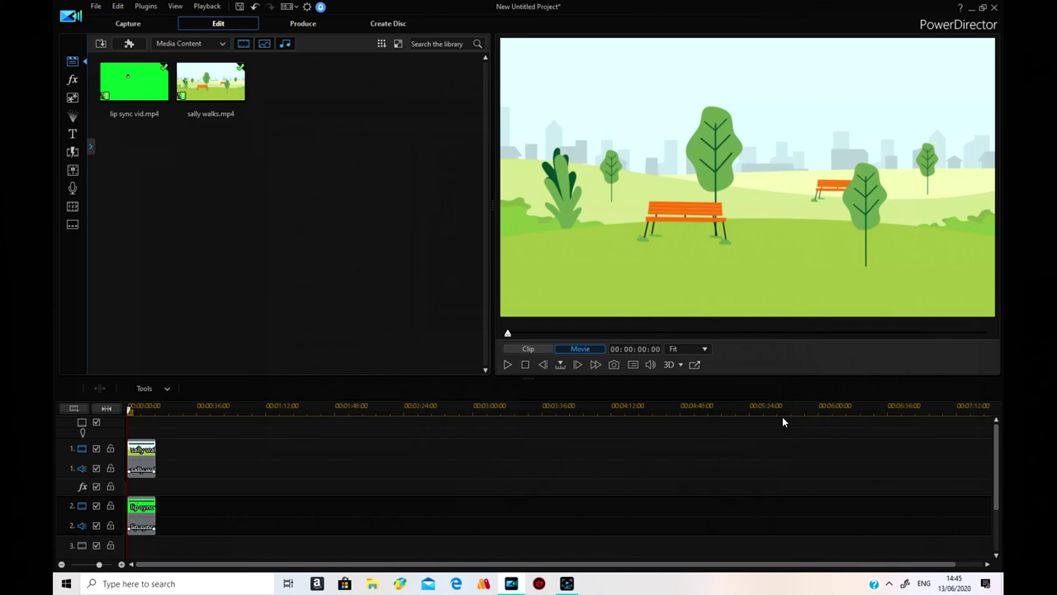
{"action": "left_click", "coordinate": [566, 584]}
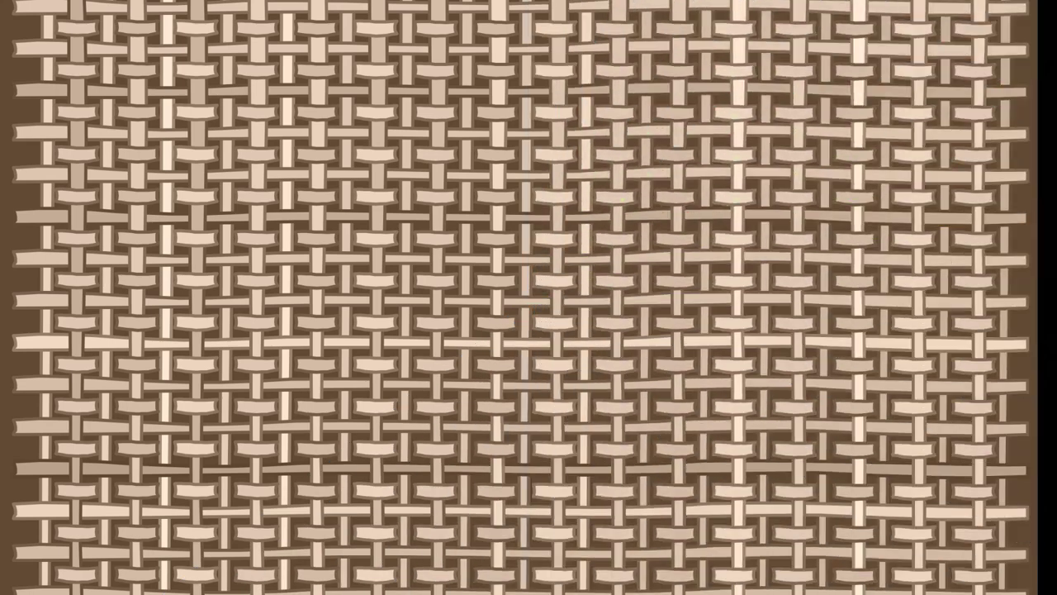